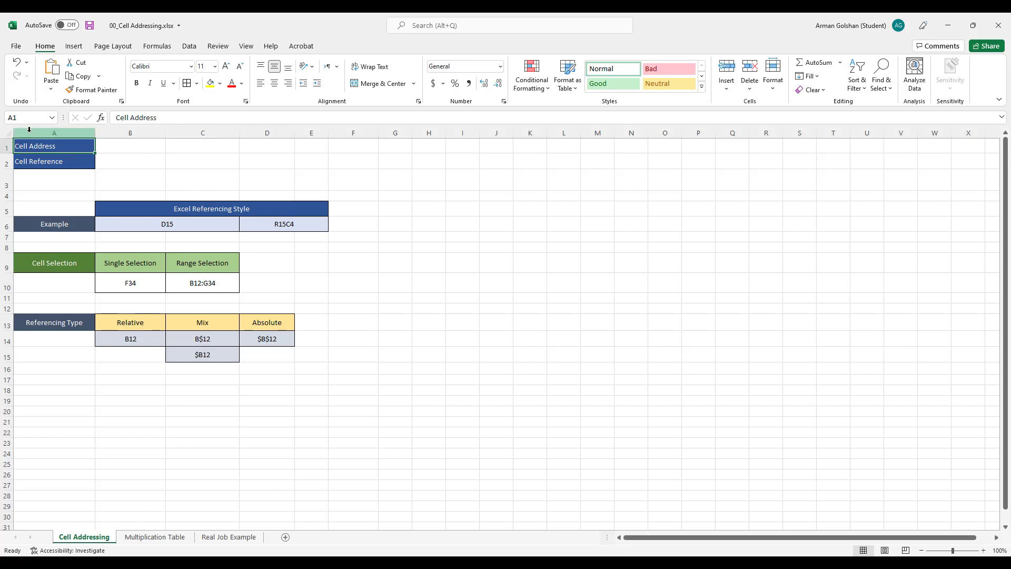
Step: Highlight columns A through M, followed by rows 1 through 16, and clear the highlight by selecting cell G9
left_click_drag(50, 132, 559, 151)
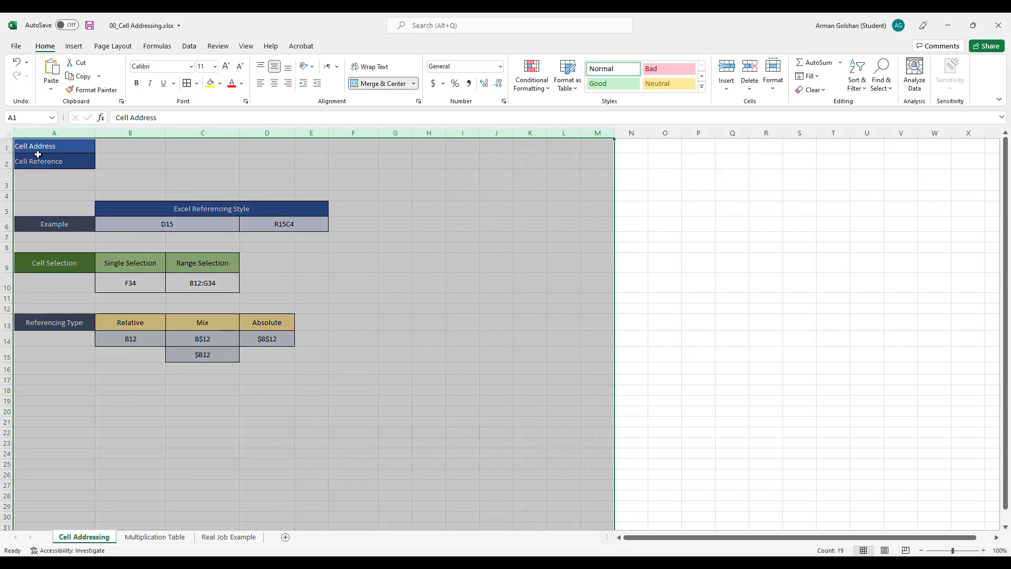
left_click_drag(2, 151, 7, 372)
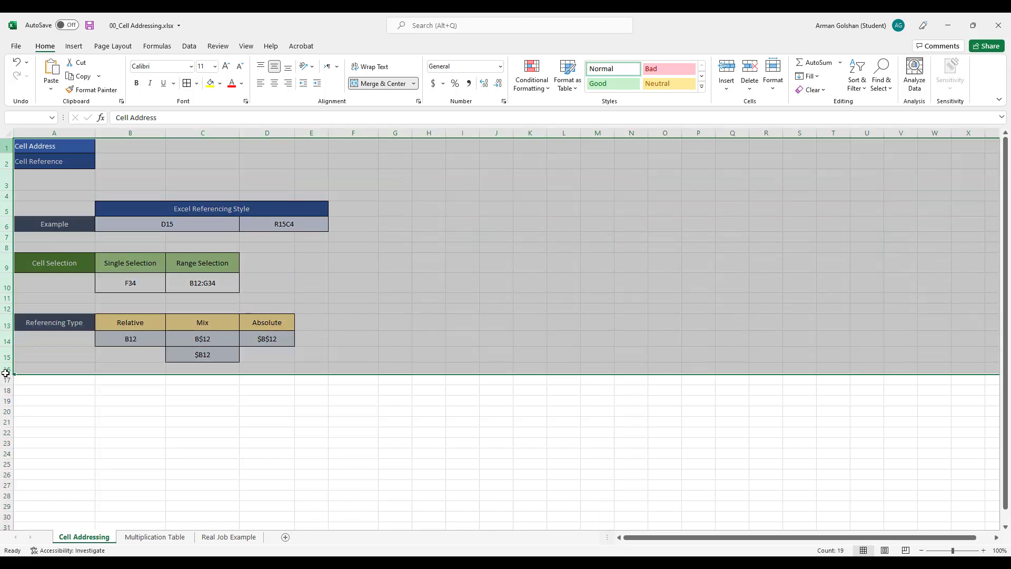
left_click(401, 264)
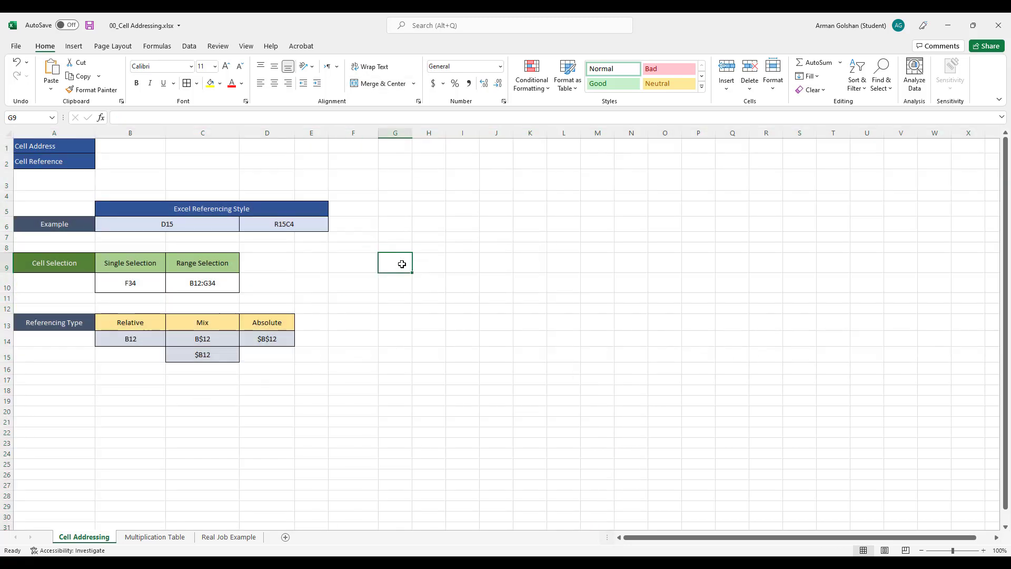
Step: Compare the D15 and R15C4 example cells in the Excel Referencing Style table with the actual cell D15
left_click(196, 227)
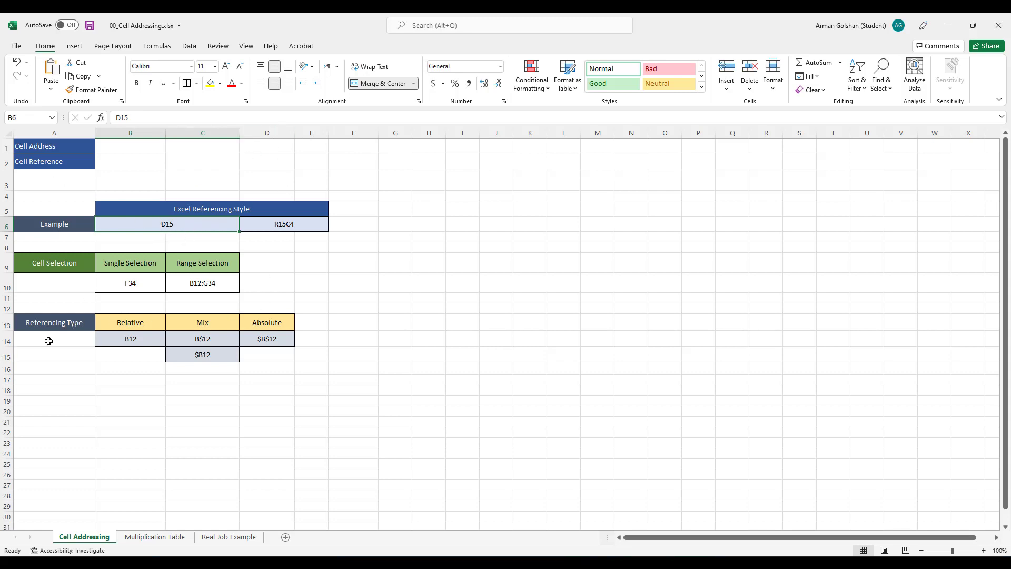
left_click(261, 358)
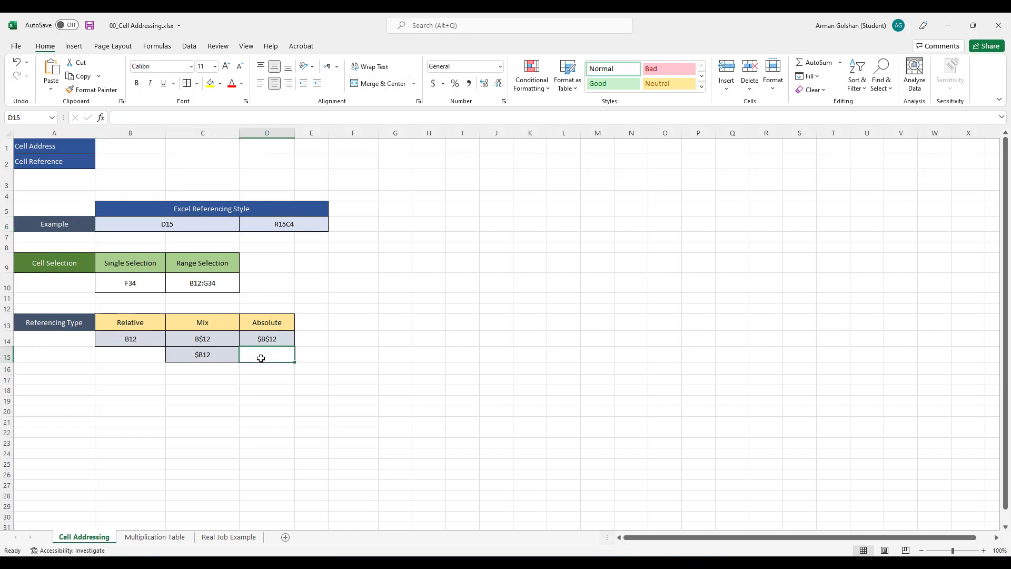
left_click(261, 225)
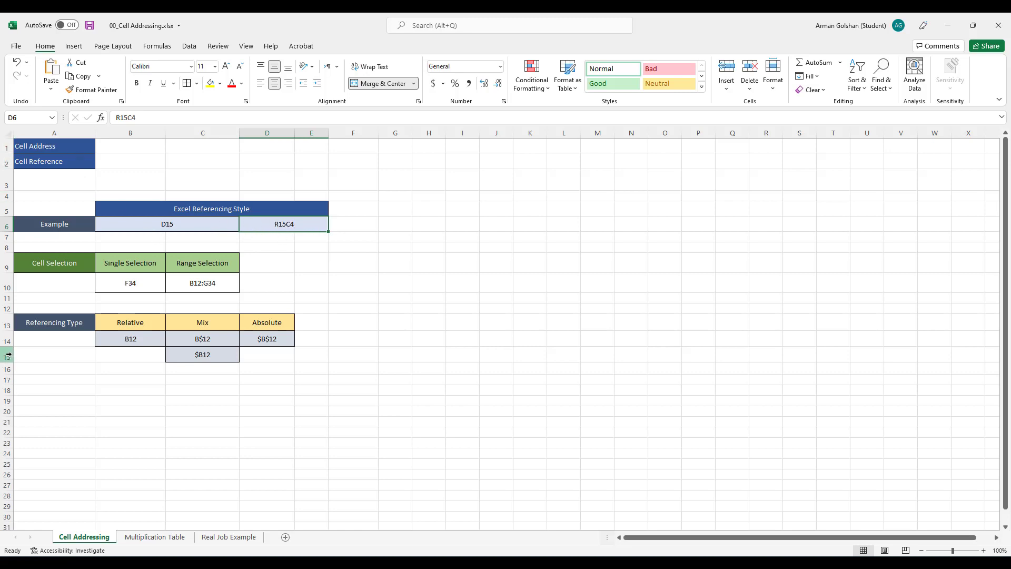
left_click(255, 356)
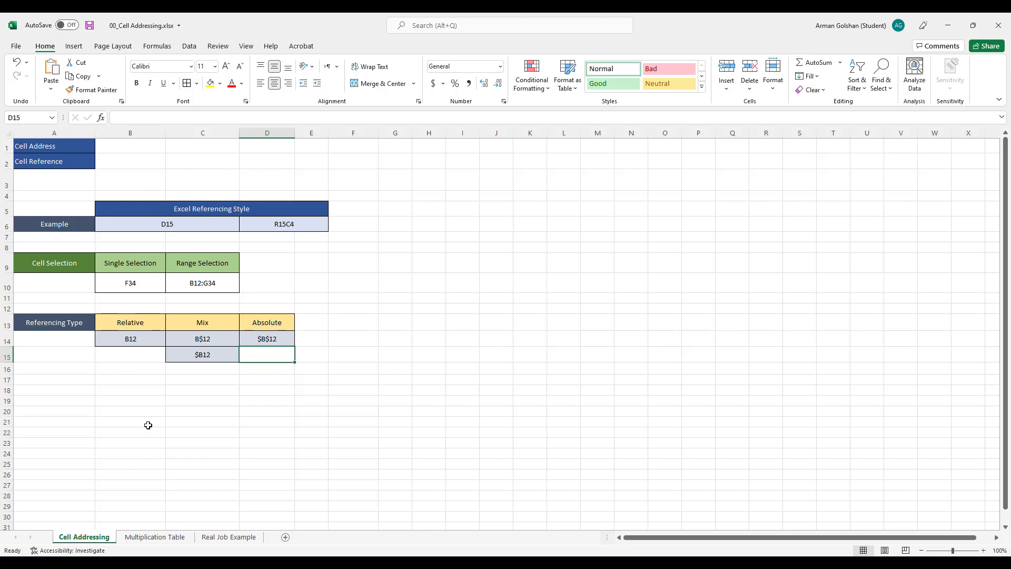
Step: Select single empty cells below the tables one at a time, including C20, B19 and B23, finishing on B19
left_click(214, 411)
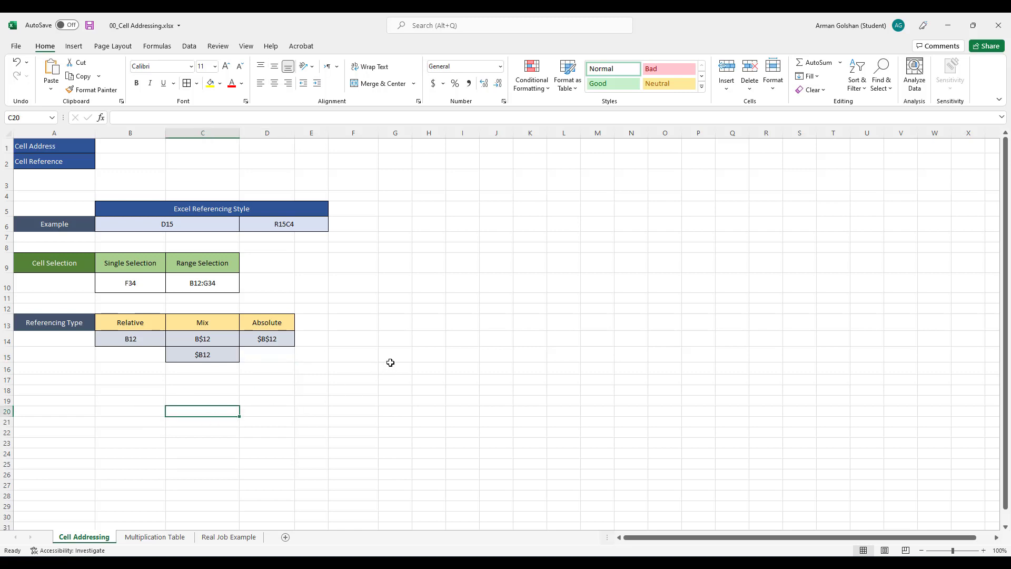
left_click(120, 399)
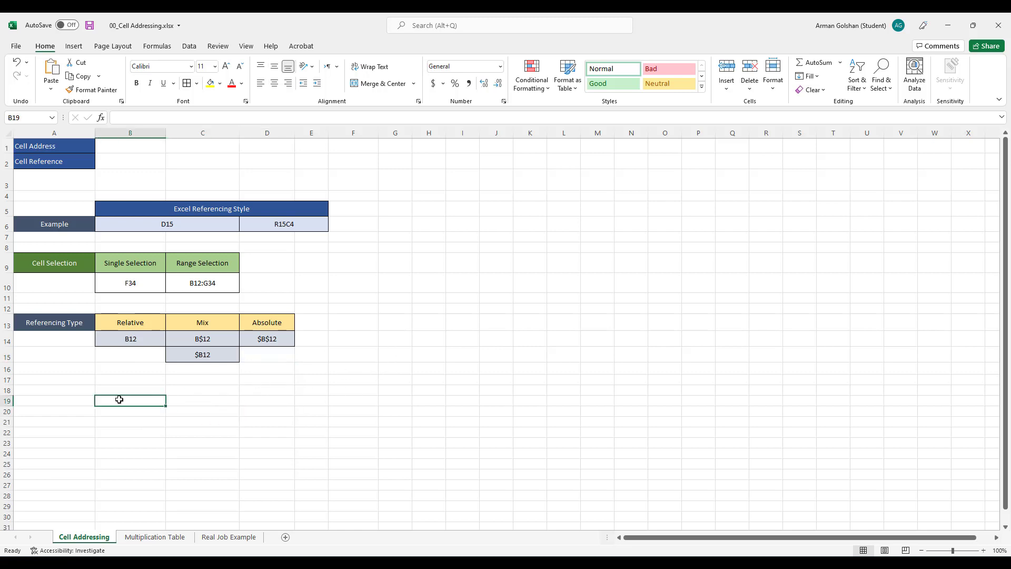
left_click(207, 407)
left_click(205, 432)
left_click(209, 472)
left_click(131, 443)
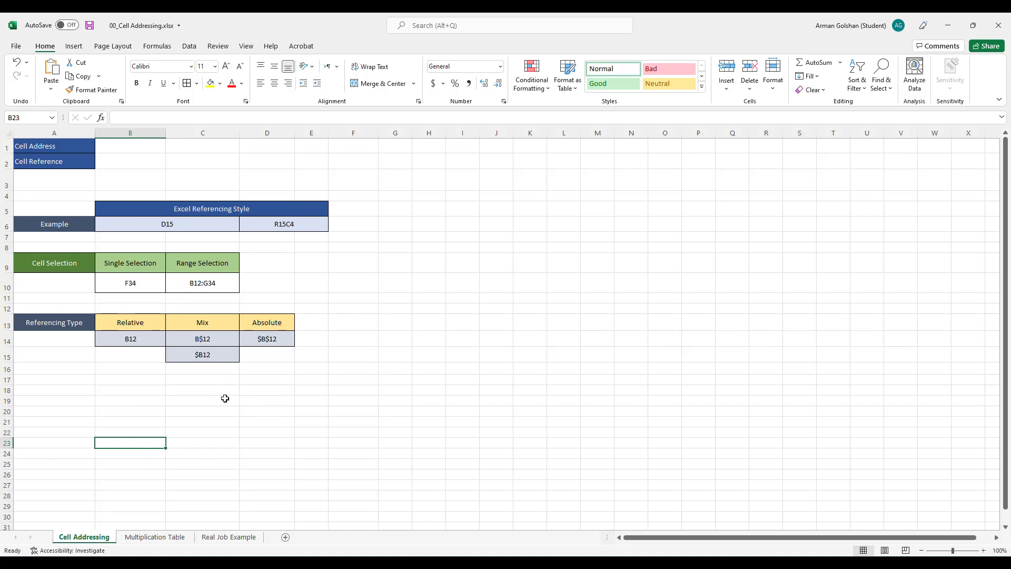
left_click(122, 401)
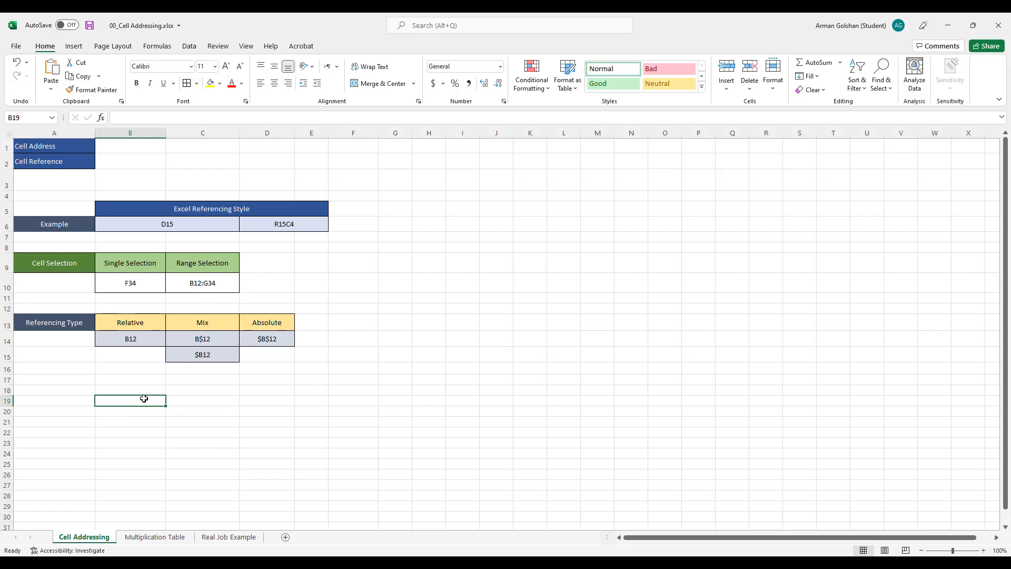
Step: Select the range B19:G26, and return to single-cell selection, finishing on B20
left_click_drag(133, 400, 380, 475)
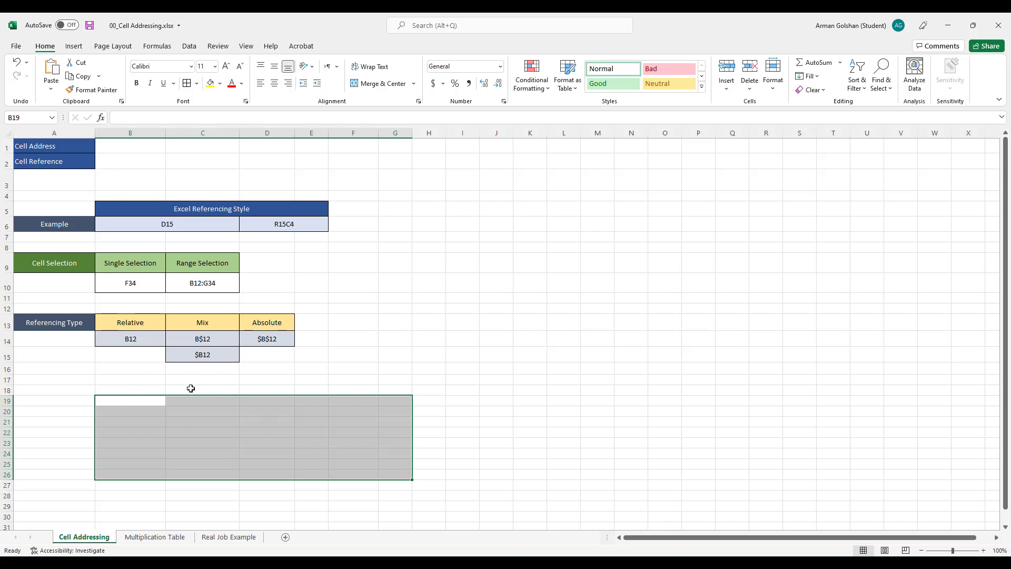
left_click(134, 410)
left_click(225, 432)
left_click(139, 420)
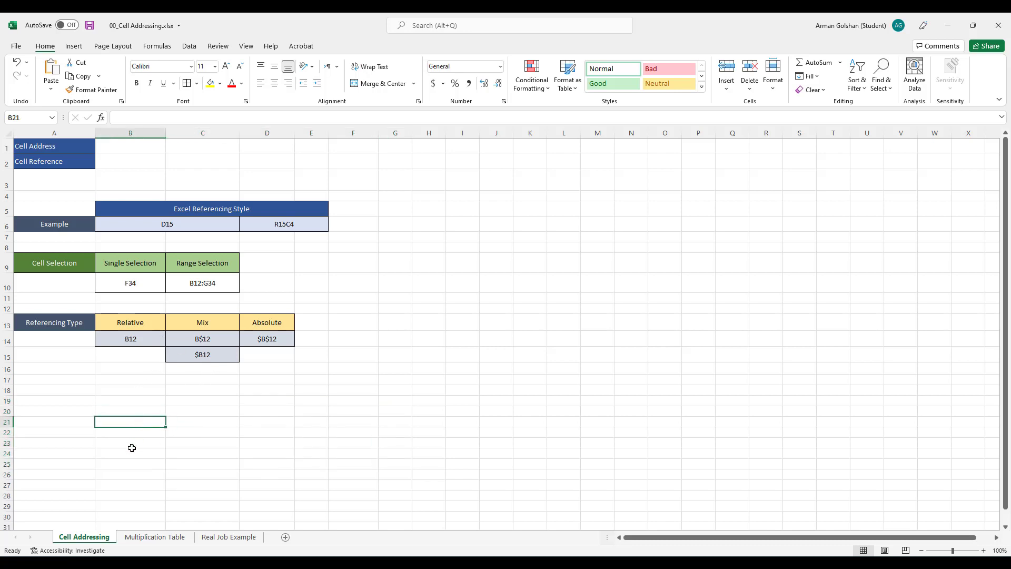
left_click(138, 411)
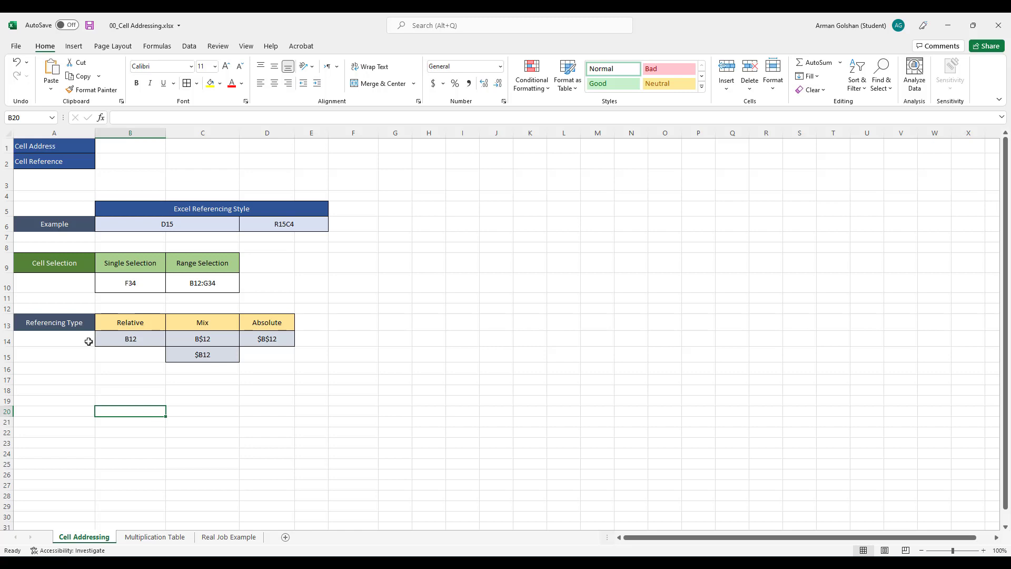
Step: Jump to cell Z25 by its address and return to cell A1 the same way
left_click(27, 121)
type("Z25")
key("Return")
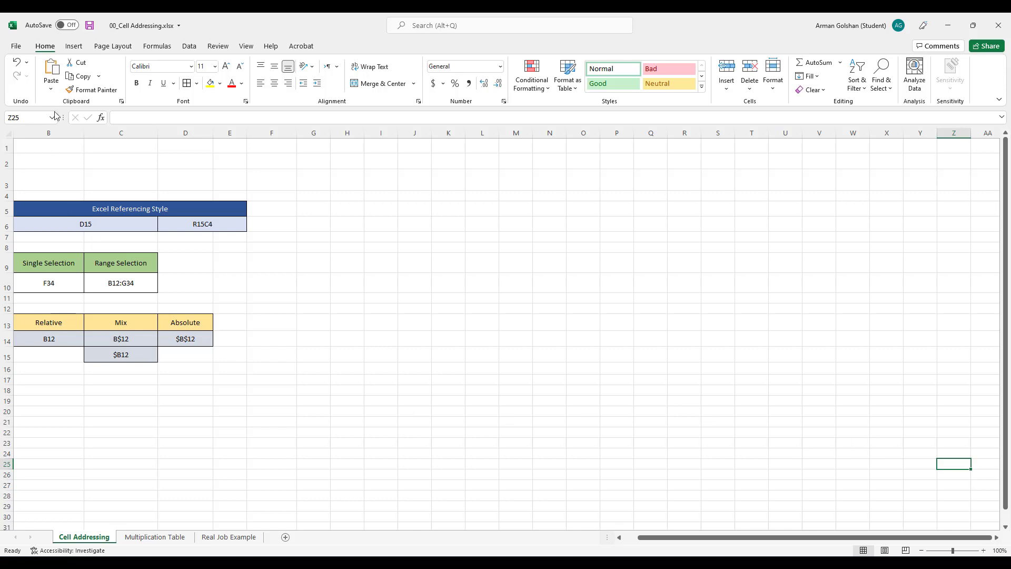
left_click(34, 120)
type("A1")
key("Return")
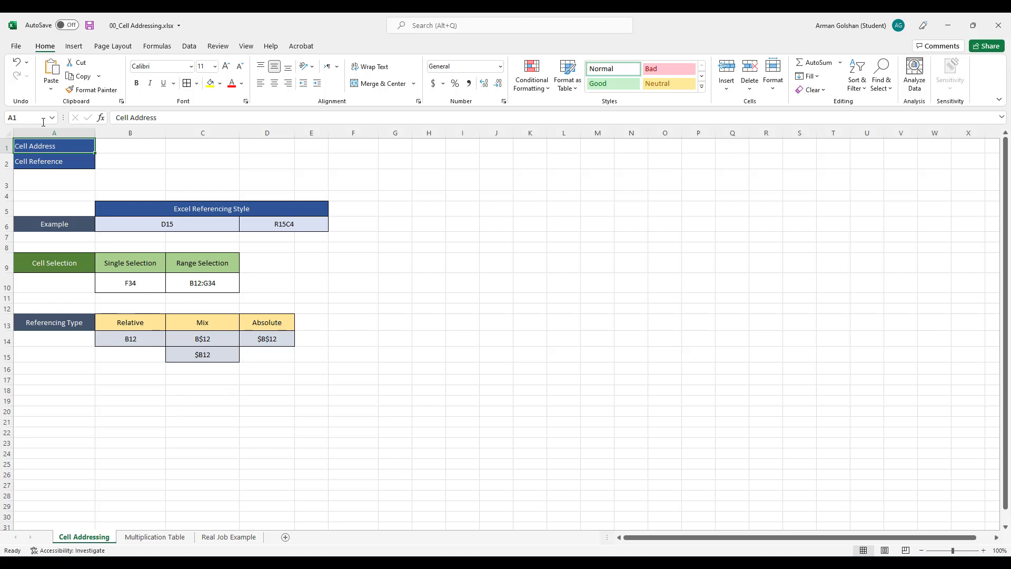
Step: Select the range I12:T20 by its address
left_click(28, 114)
key("BackSpace")
key("Return")
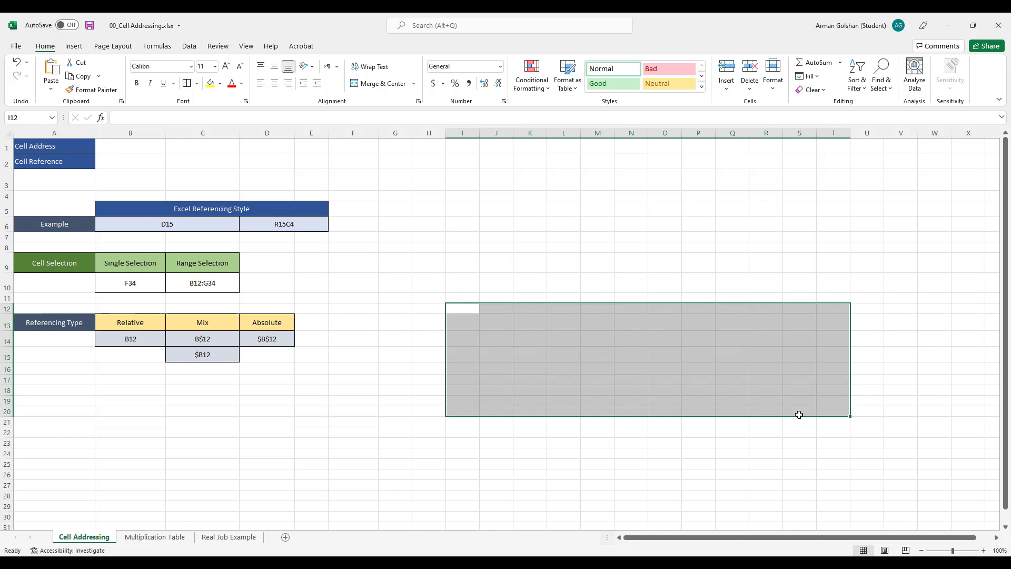
left_click(60, 355)
left_click(57, 324)
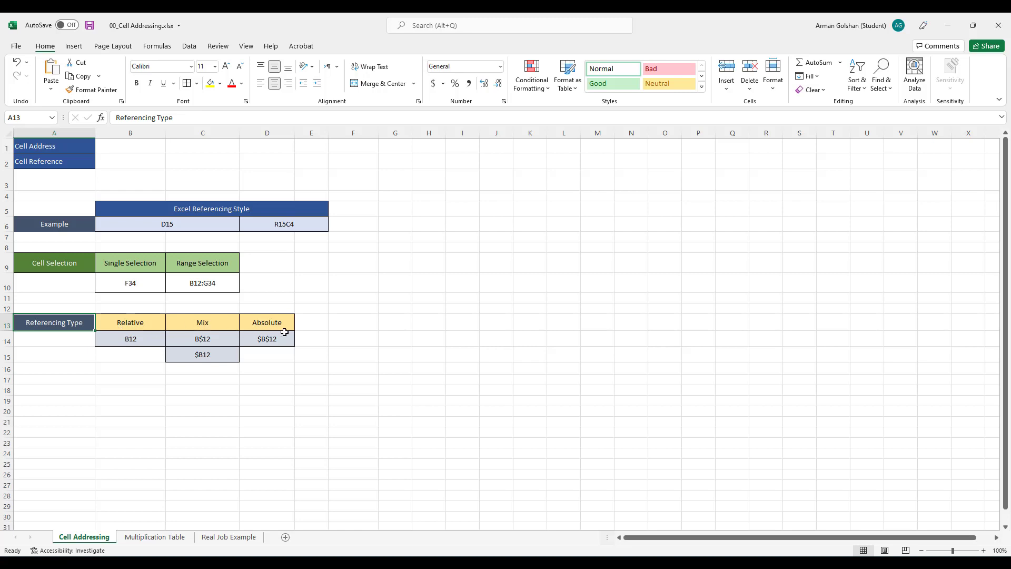
left_click(140, 421)
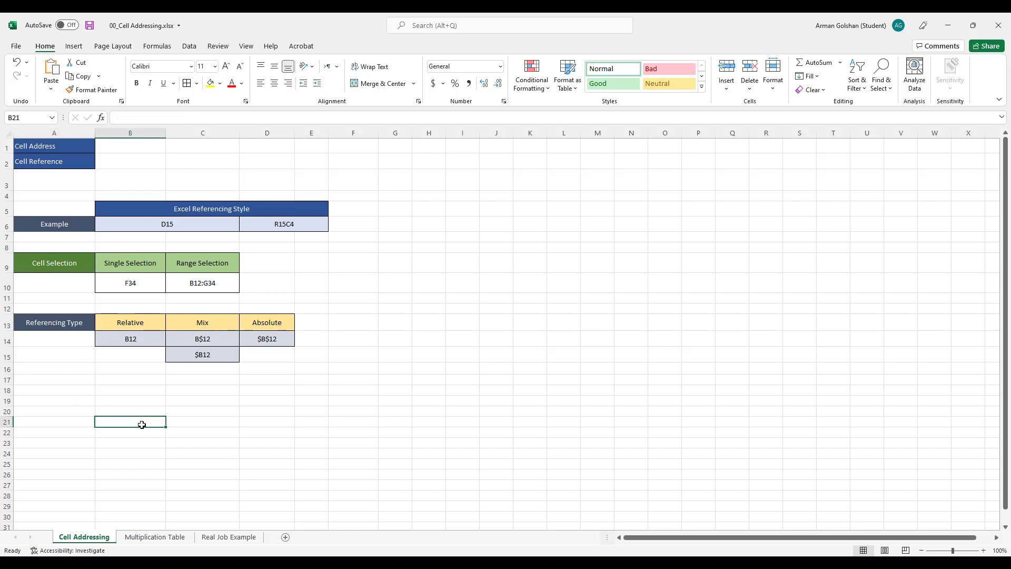
left_click(272, 432)
left_click(355, 403)
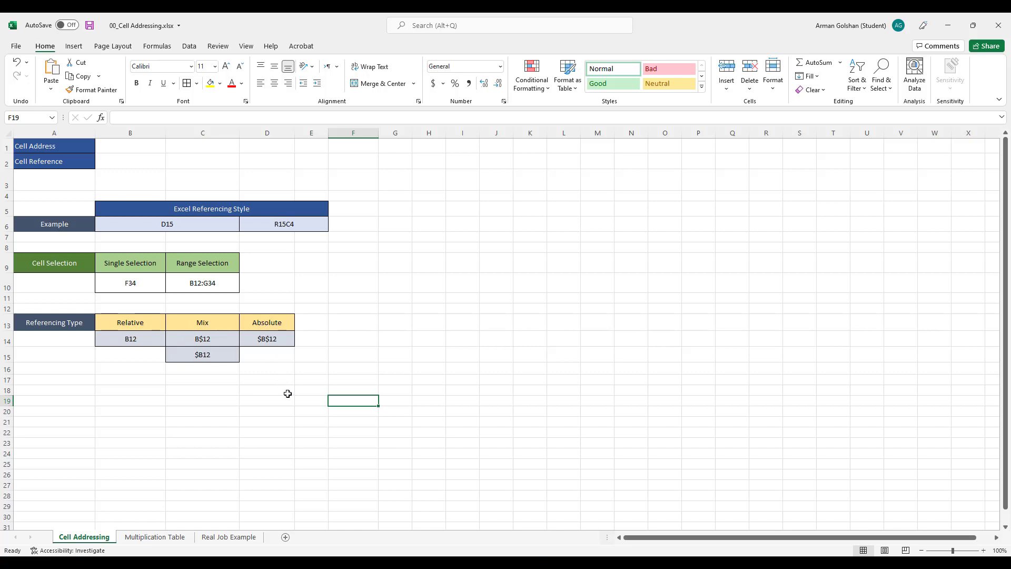
left_click(281, 424)
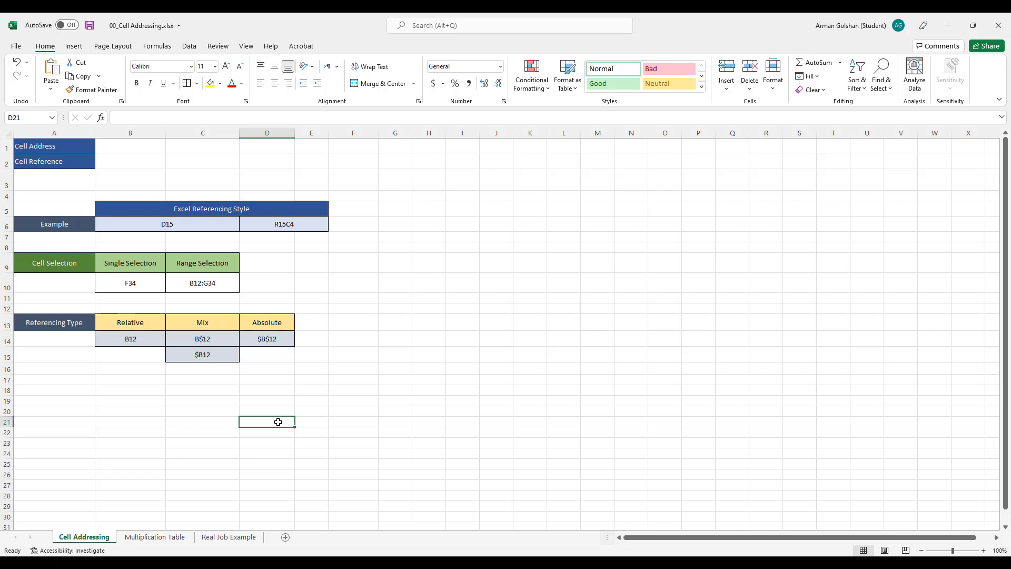
left_click(402, 390)
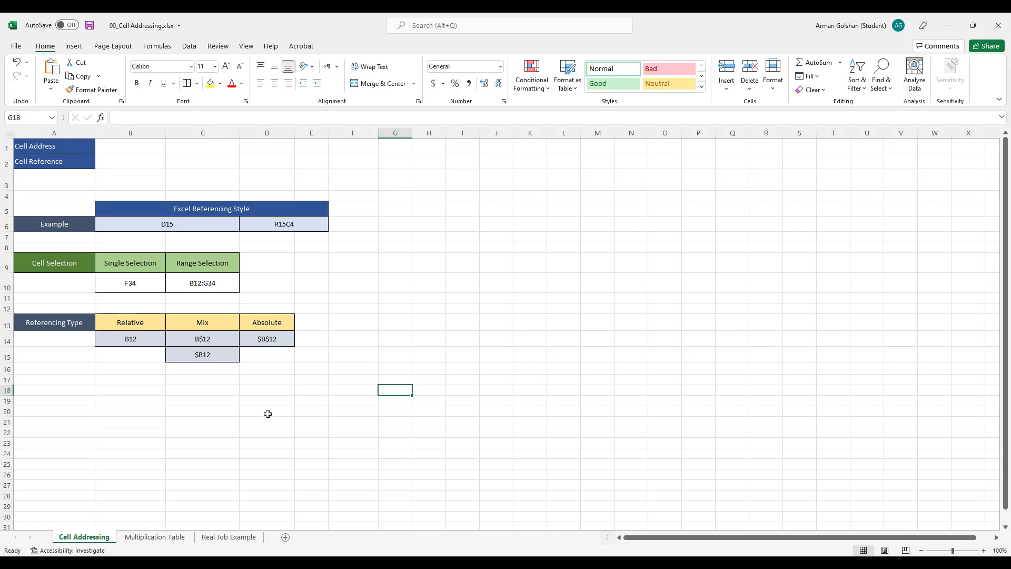
Step: Review the Relative, Mix and Absolute headings of the Referencing Type table along with the B$12 example
left_click(55, 324)
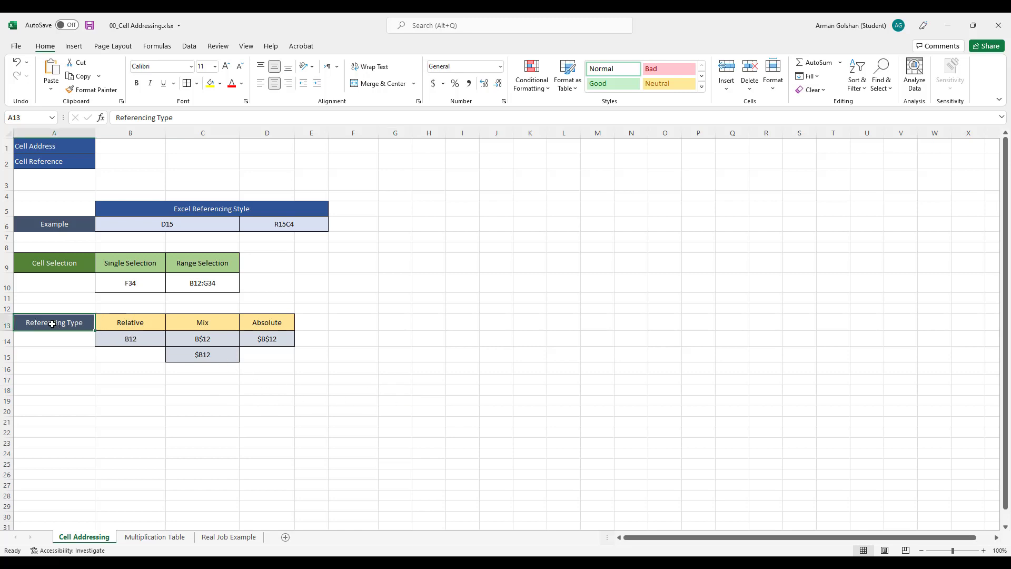
left_click(116, 326)
left_click(311, 421)
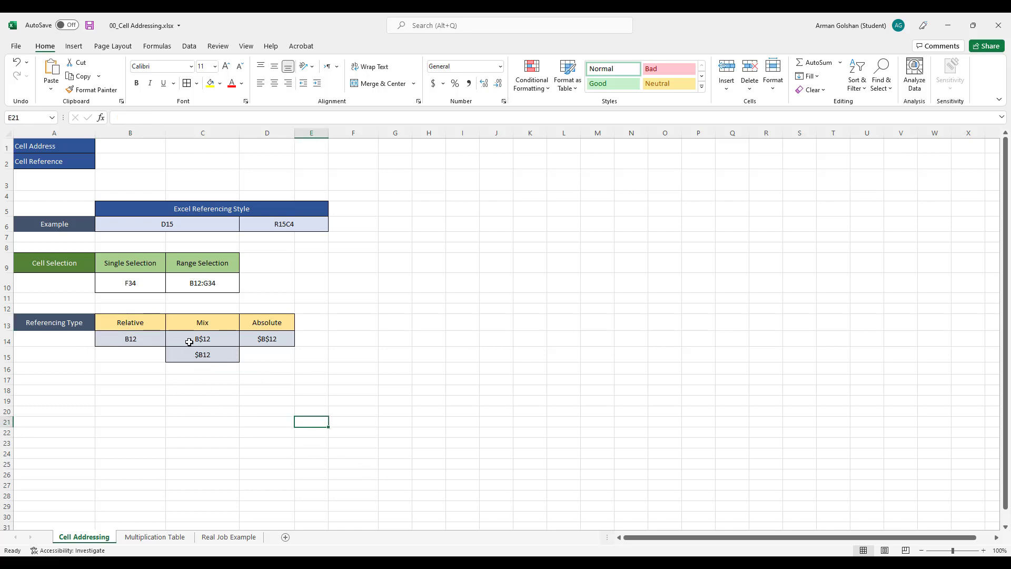
left_click(190, 323)
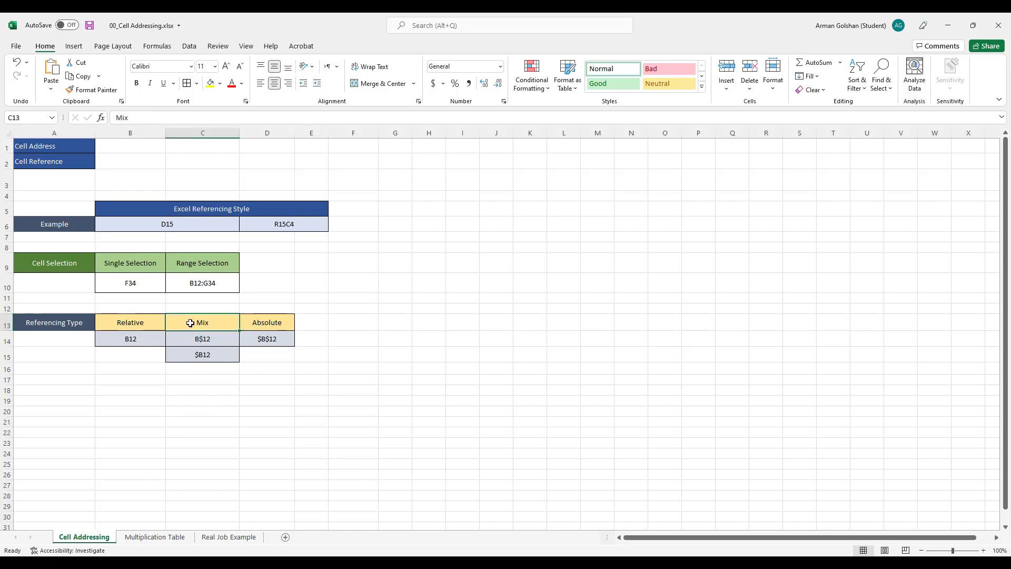
left_click(265, 322)
left_click(193, 342)
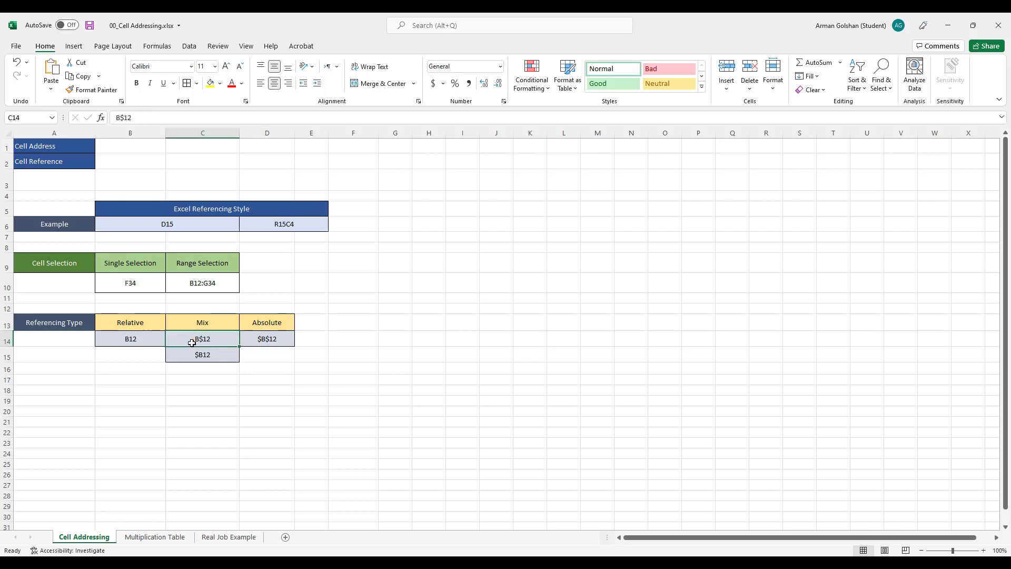
left_click(254, 324)
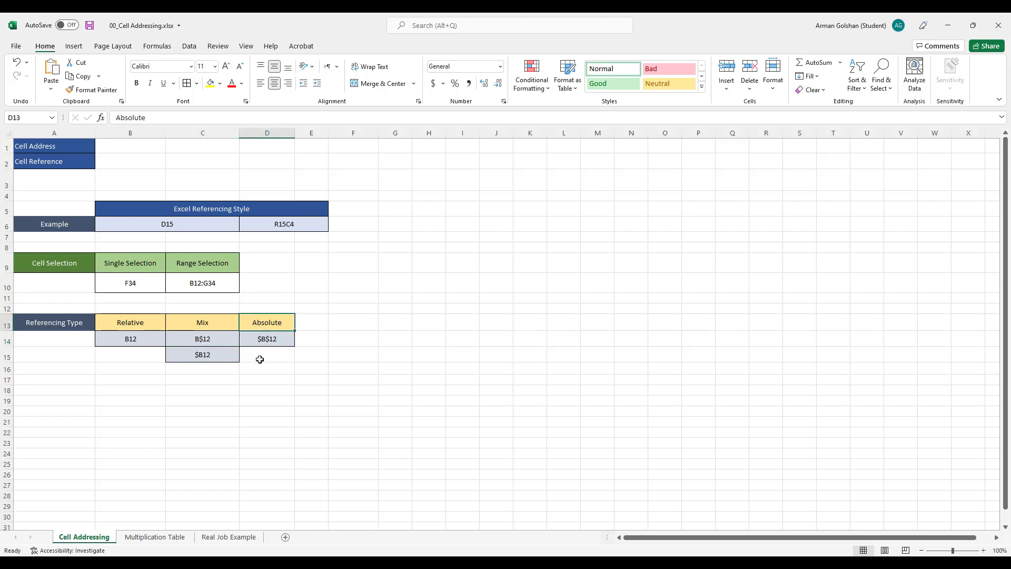
Step: Compare the relative example B12 with the mixed examples B$12 and $B12 in the Referencing Type table
left_click(131, 341)
left_click(184, 340)
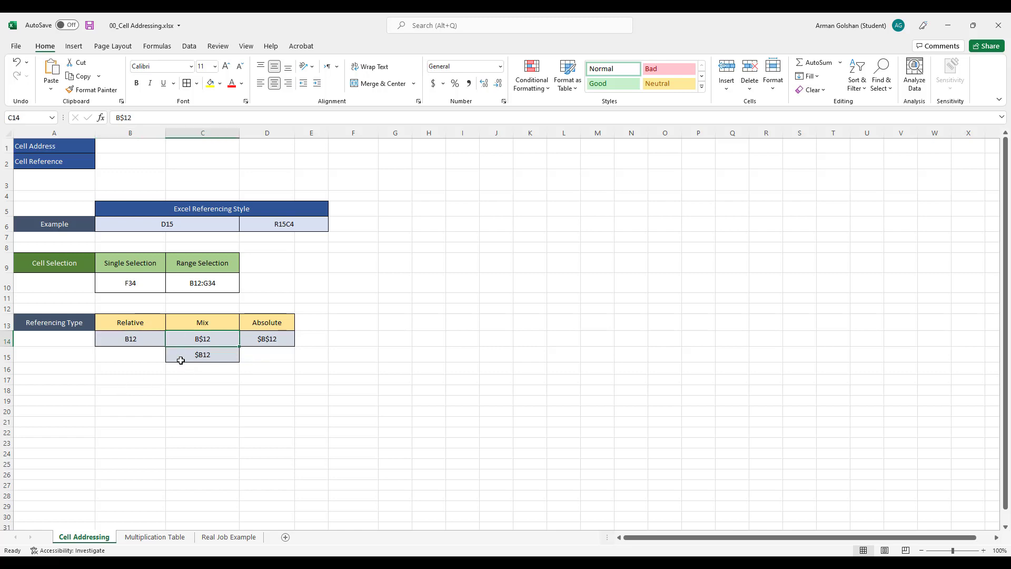
left_click(180, 357)
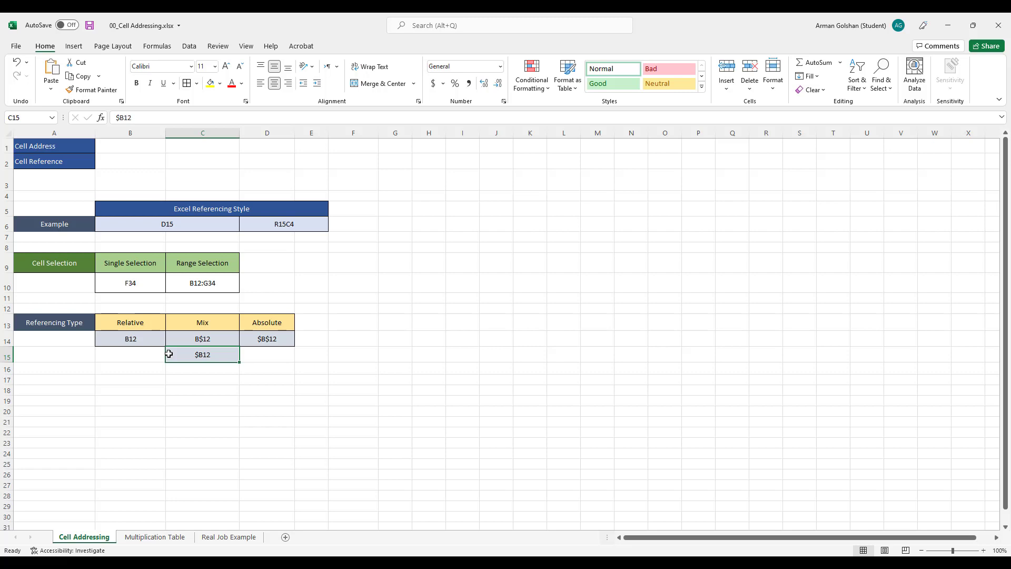
left_click(140, 339)
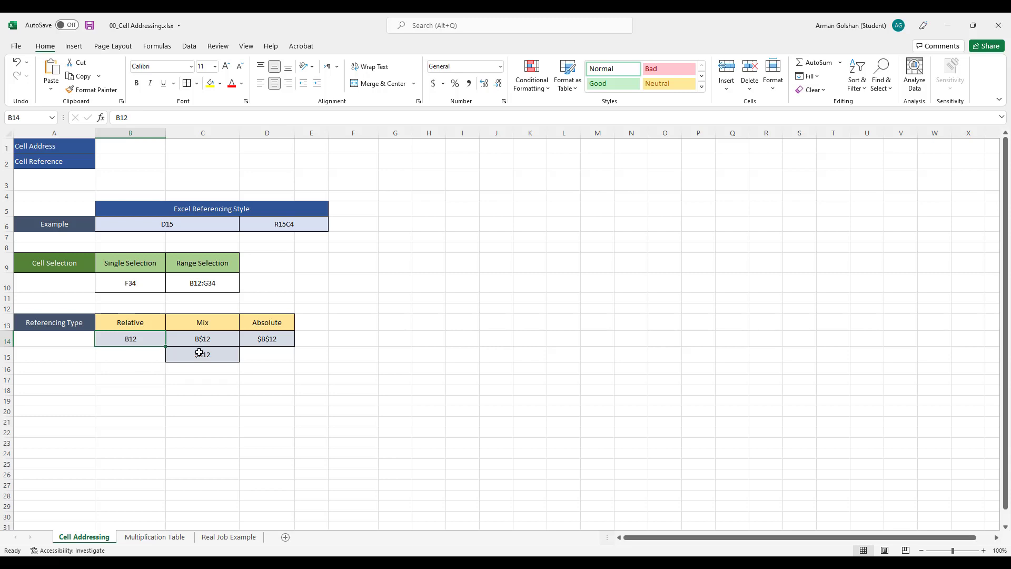
Step: Relate the mixed example B$12 to row 12 and $B12 to column B by highlighting that row and column
left_click(183, 341)
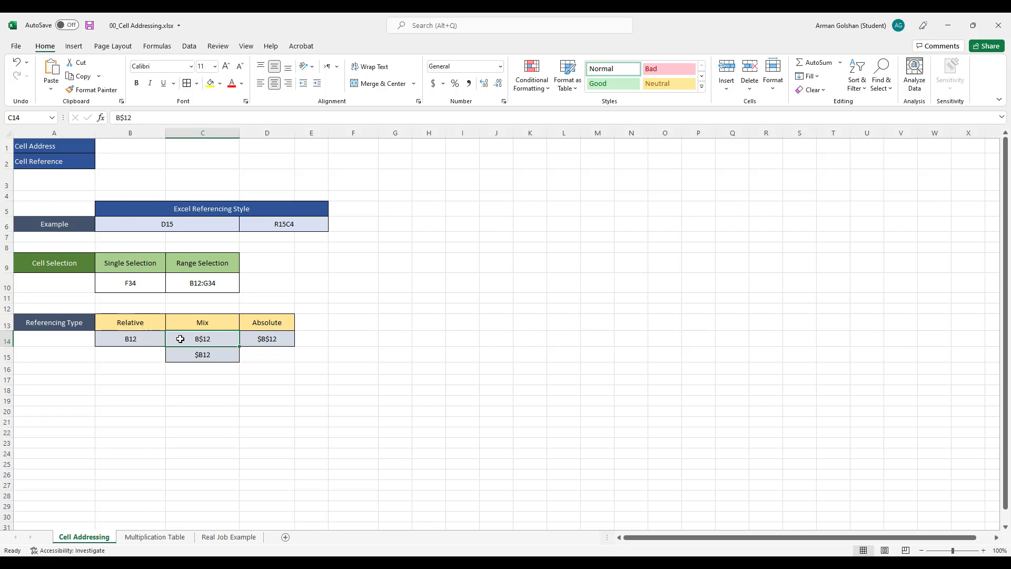
left_click(7, 309)
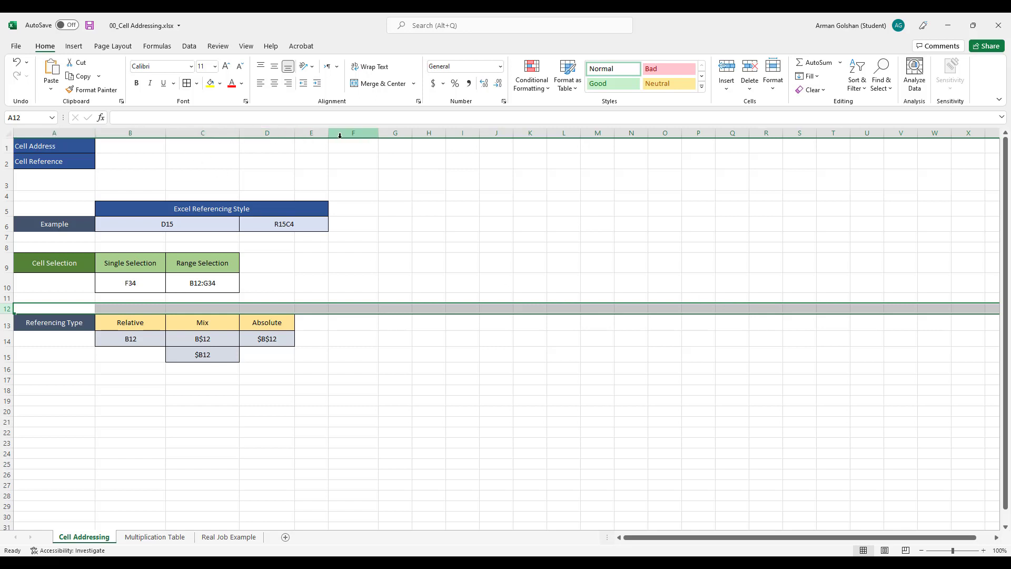
left_click(183, 357)
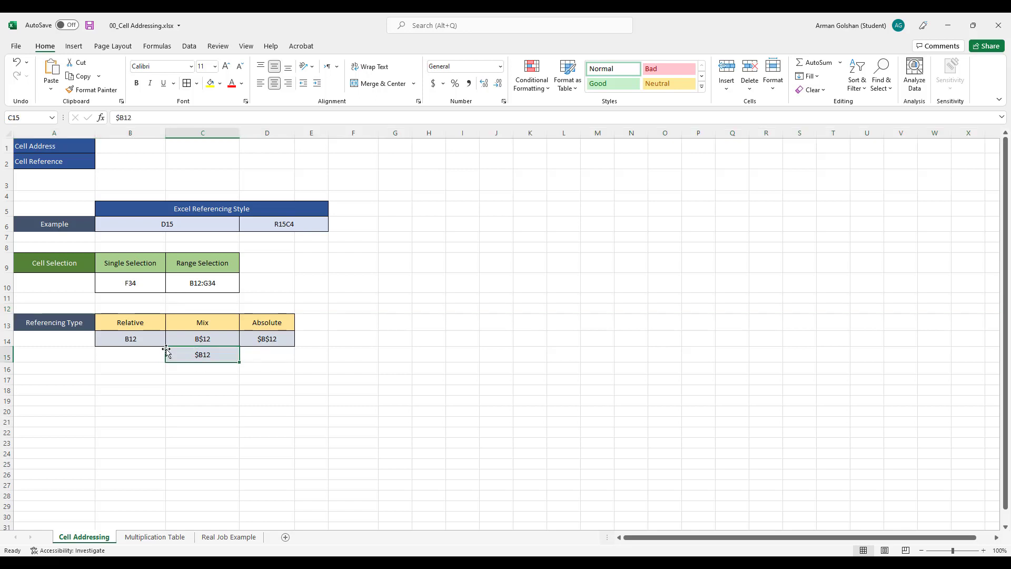
left_click(138, 133)
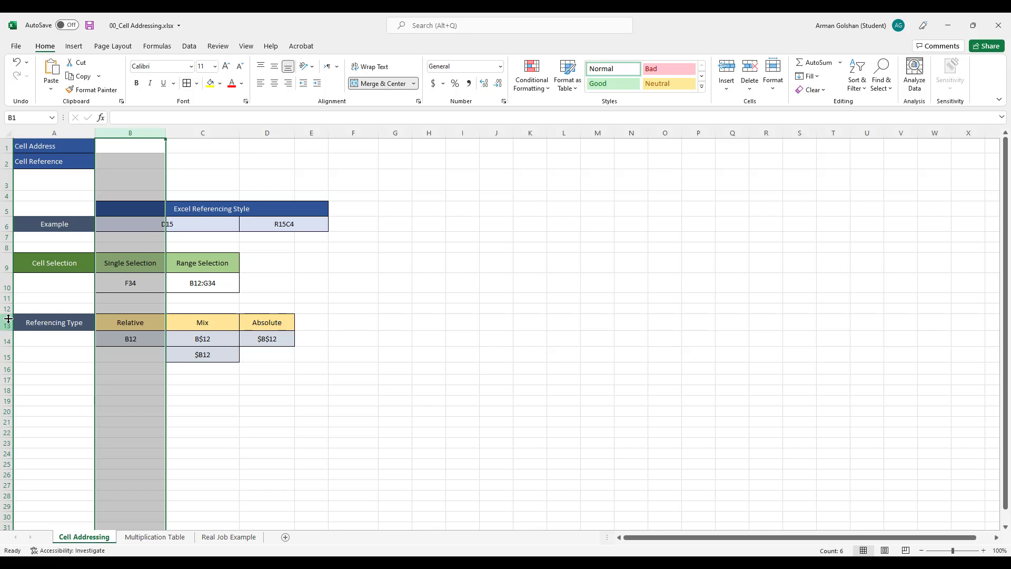
left_click(188, 356)
left_click(189, 338)
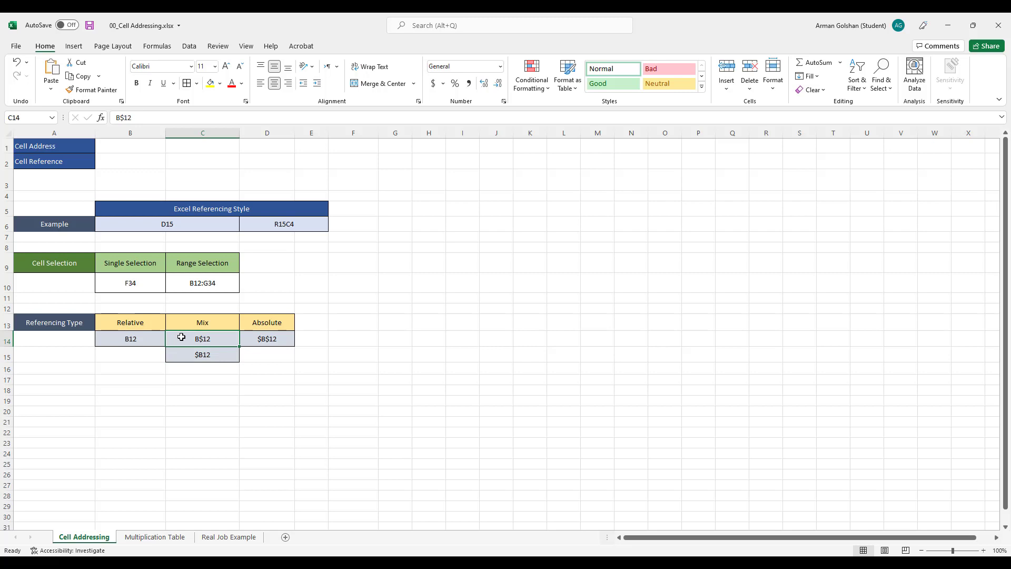
Step: Compare the mixed example $B12 with the absolute example $B$12 and locate the referenced cell B12
left_click(178, 356)
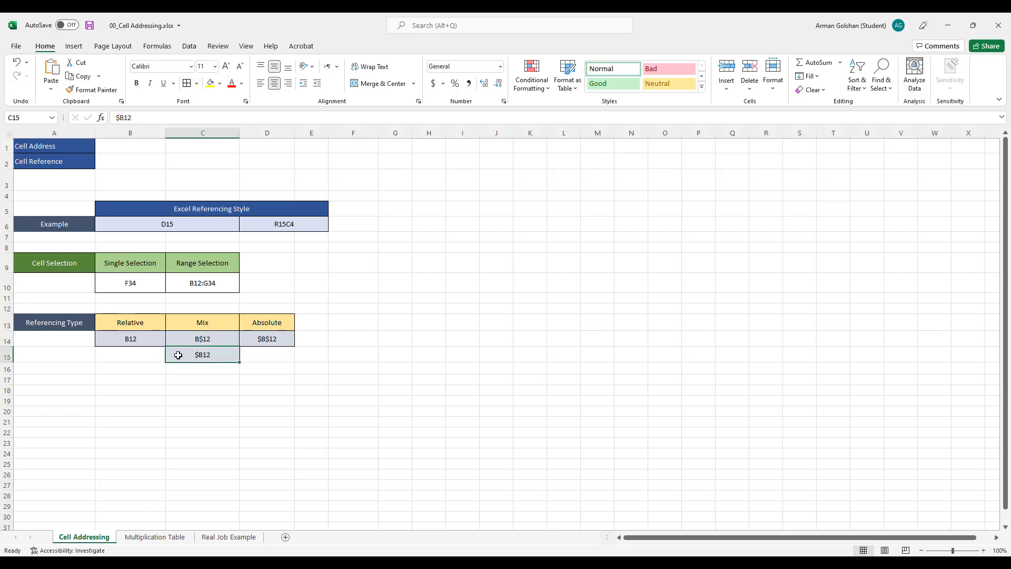
left_click(255, 337)
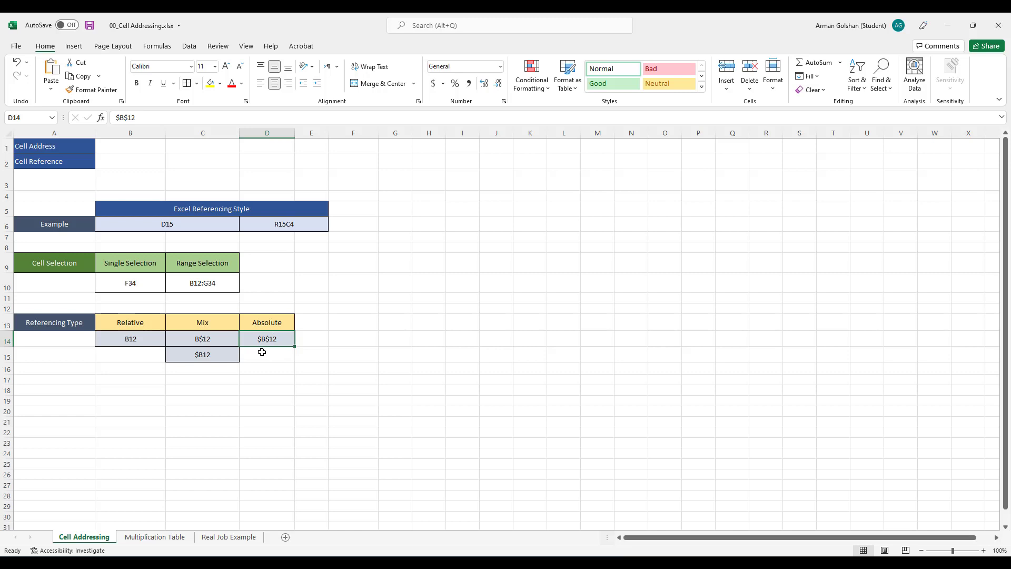
left_click(135, 311)
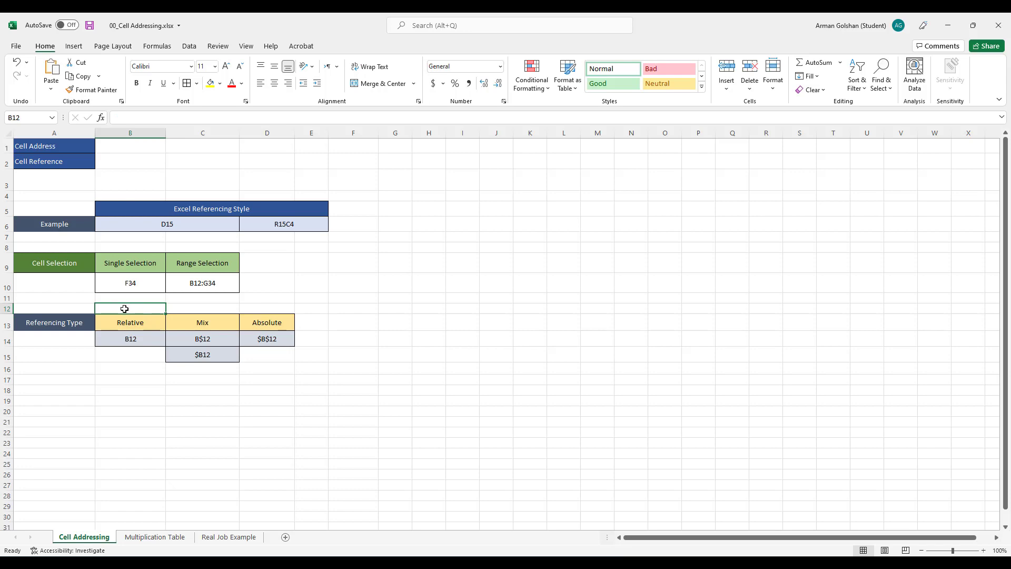
Step: On the Multiplication Table sheet, enter the relative formula =B3*C2 in cell C3
left_click(153, 537)
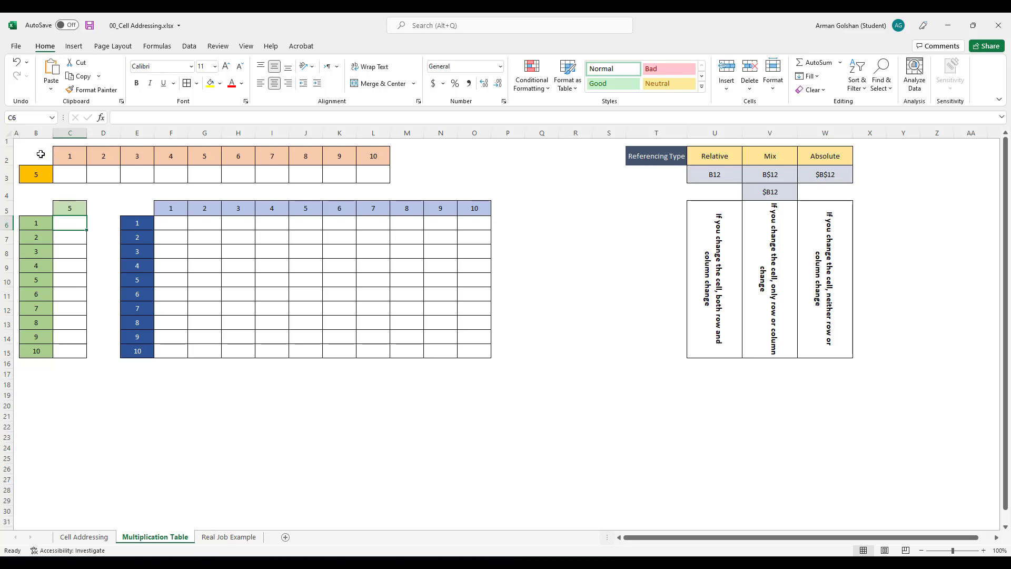
left_click(74, 173)
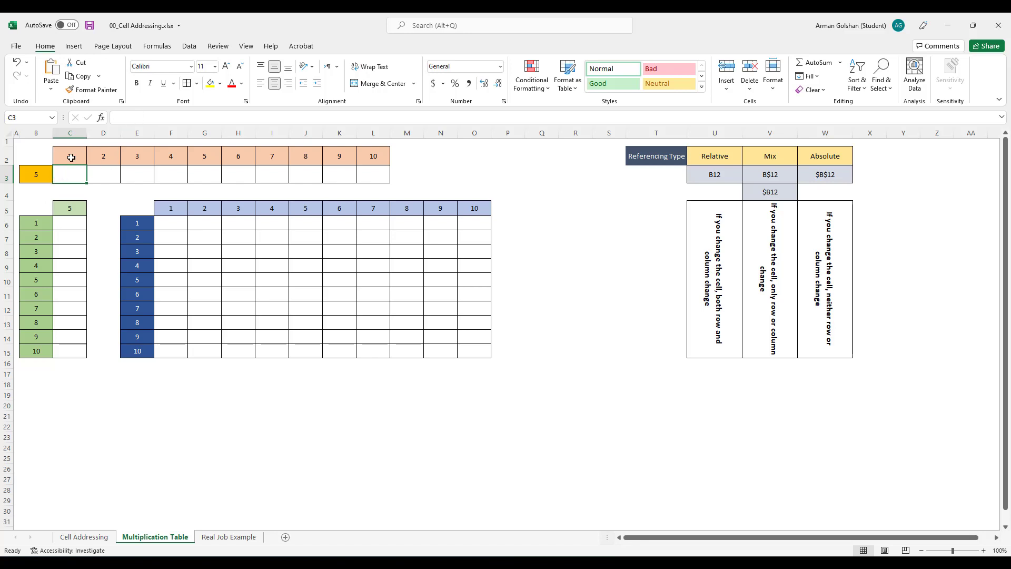
left_click(135, 118)
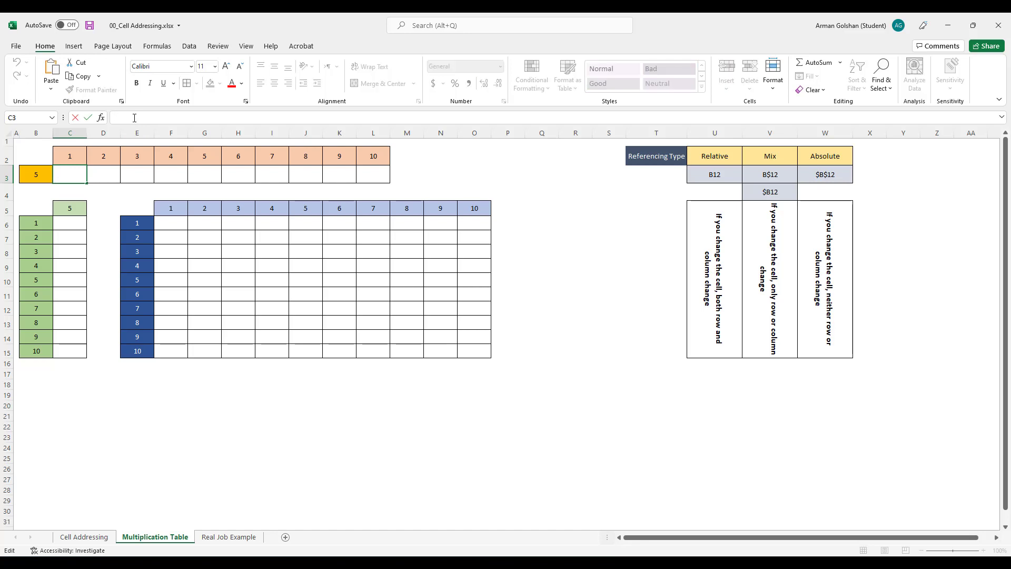
type("=")
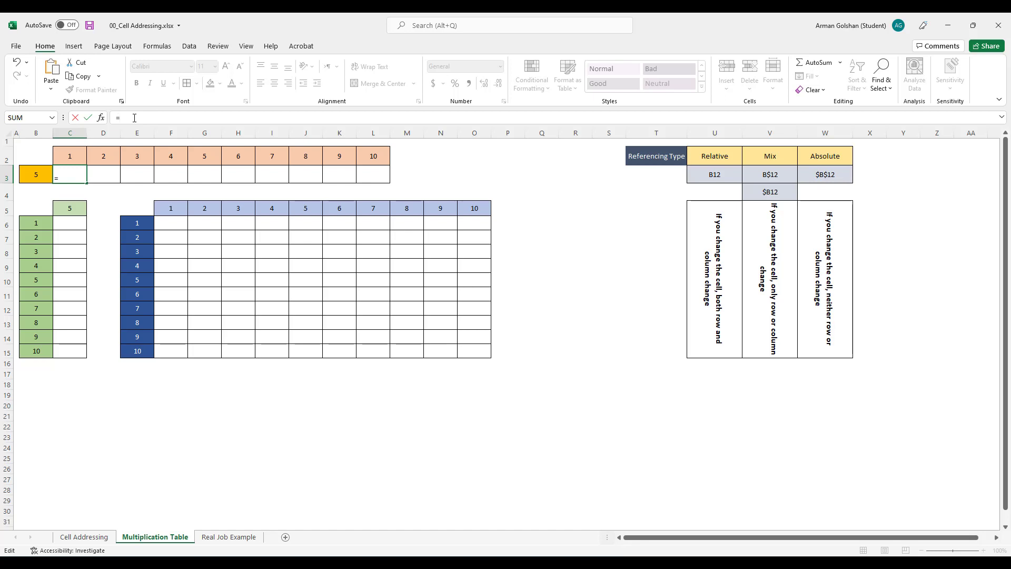
left_click(37, 174)
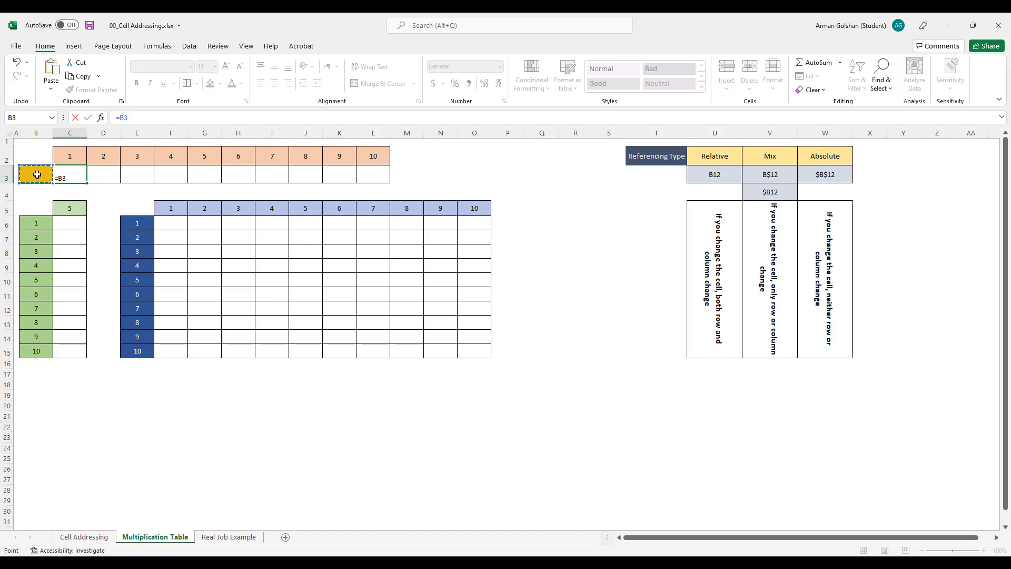
type("*")
left_click(55, 156)
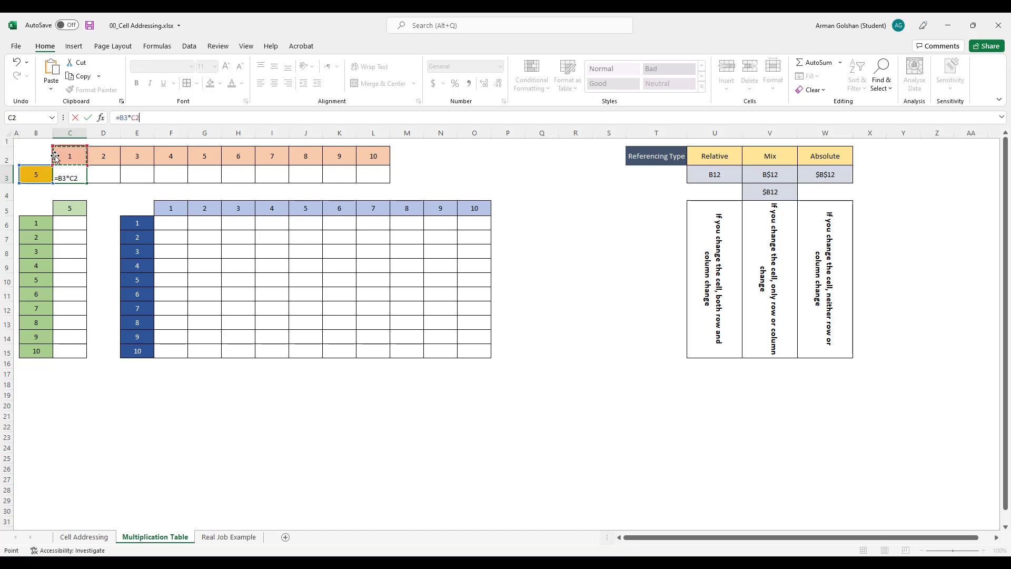
key("Return")
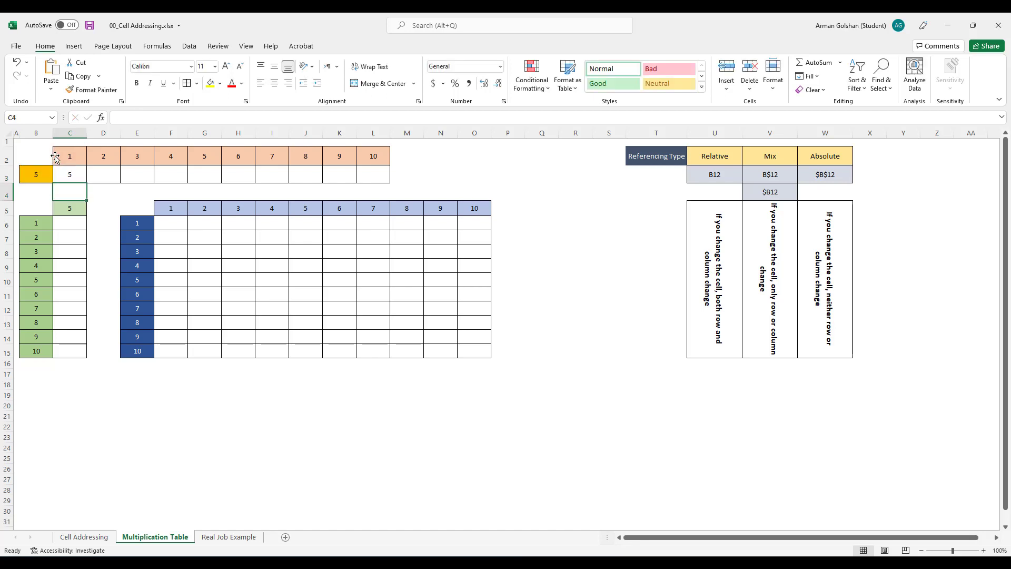
Step: Fill the multiplication formula from C3 across row 3 through L3
left_click(72, 171)
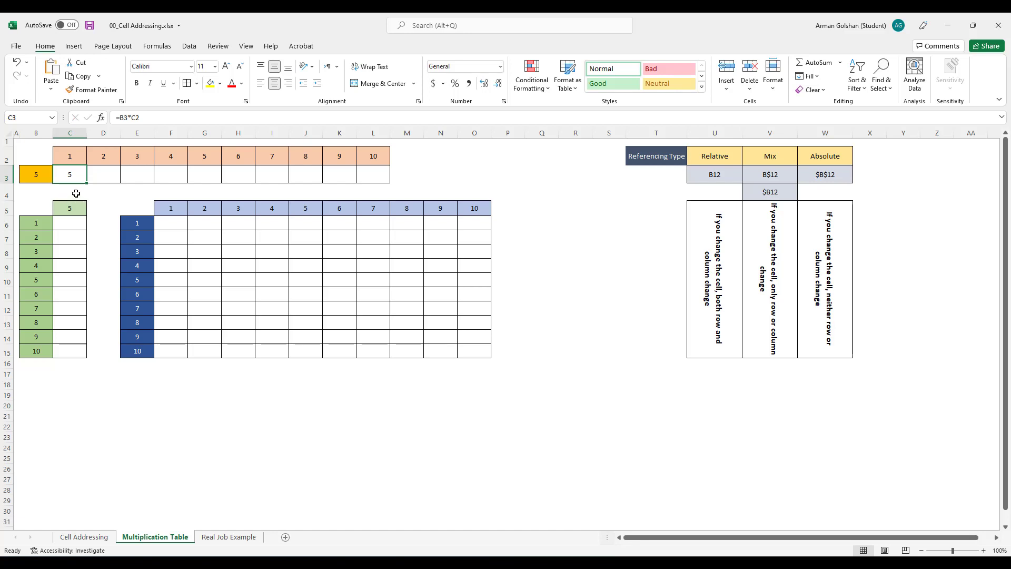
left_click(102, 173)
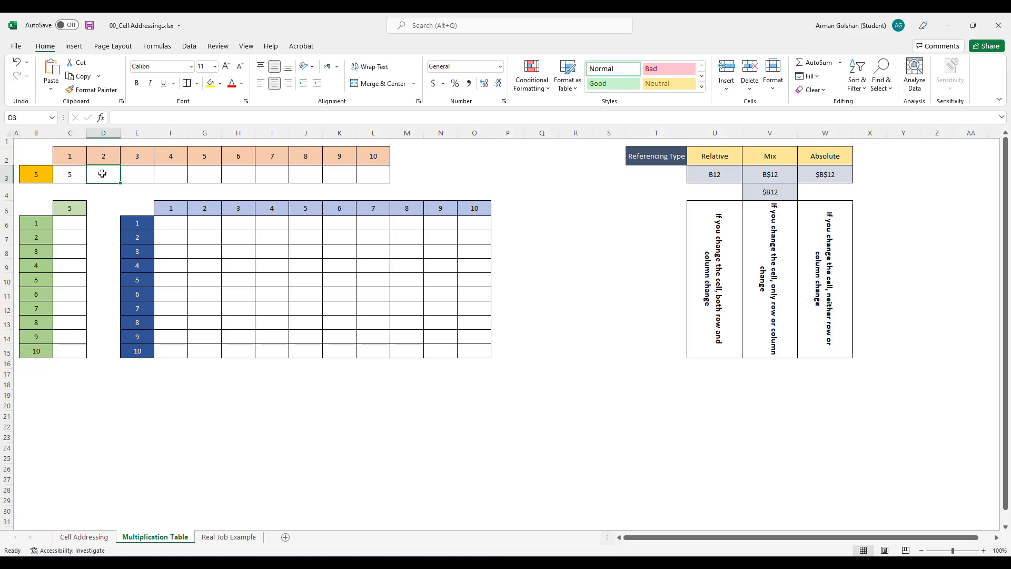
left_click(136, 176)
left_click(177, 178)
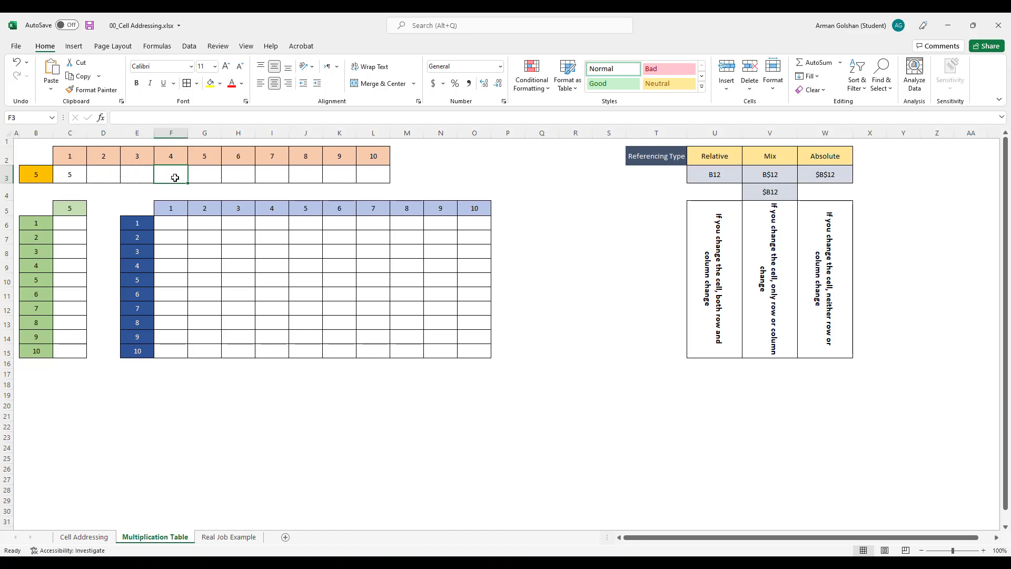
left_click(204, 173)
left_click(242, 174)
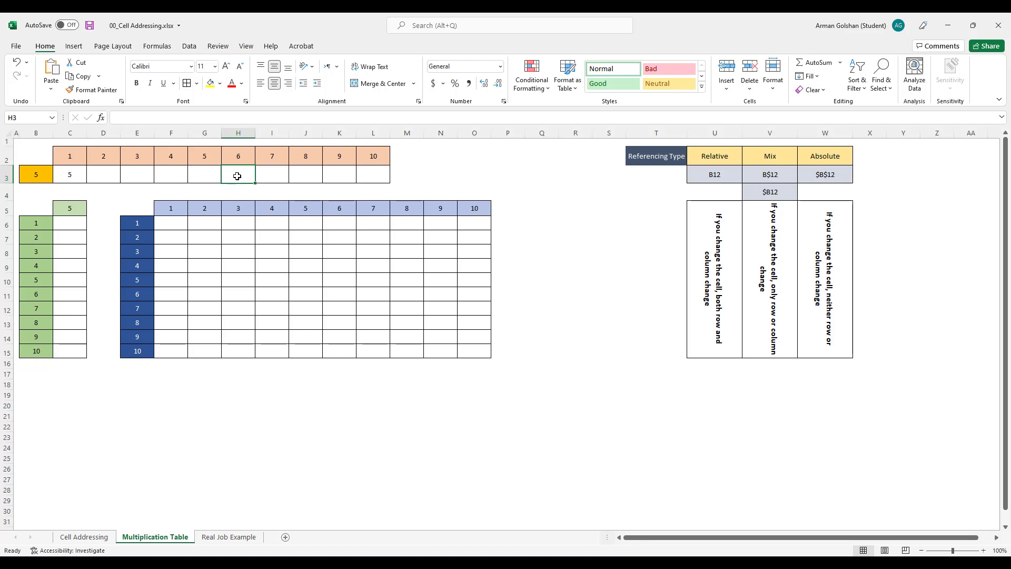
left_click(71, 173)
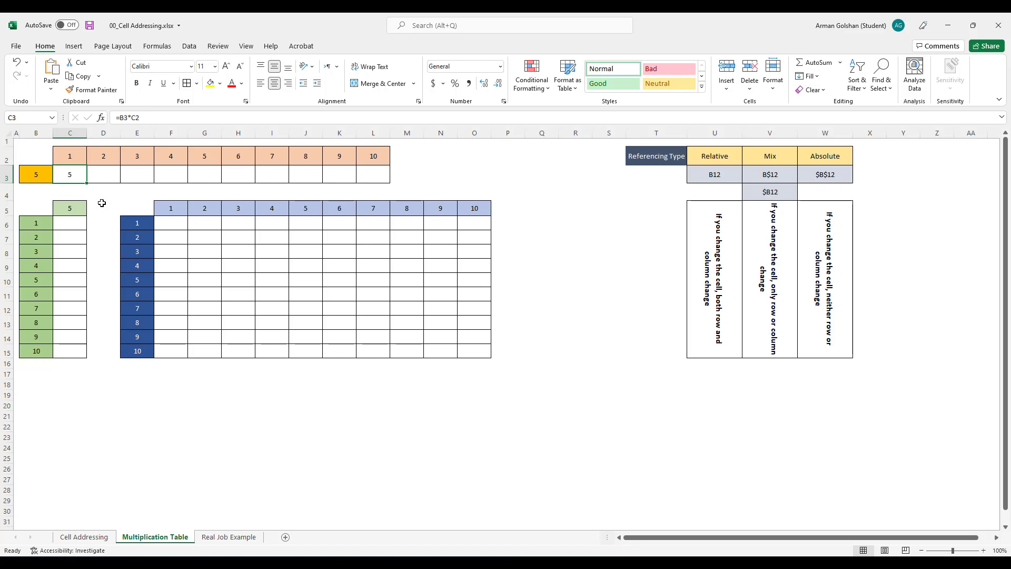
left_click_drag(87, 182, 387, 180)
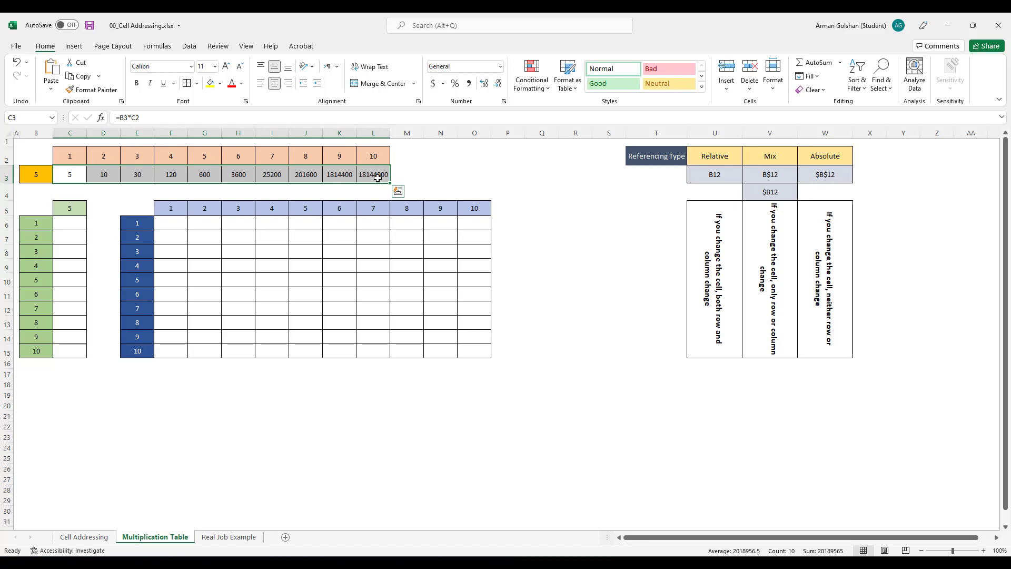
Step: Check the filled formula in L3 and trace which cells the original formula in C3 references
left_click(377, 178)
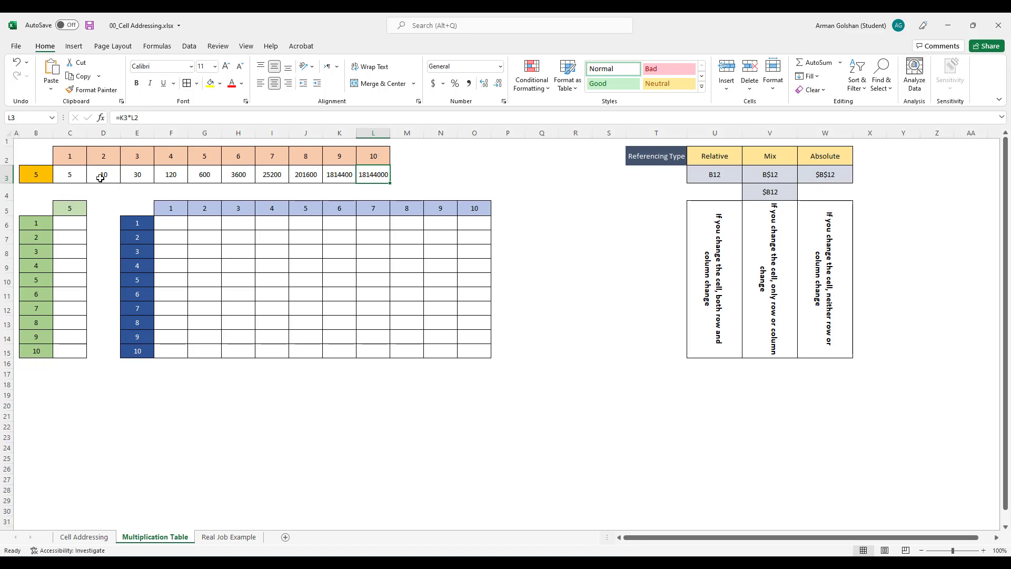
left_click(72, 174)
type("=")
left_click(37, 174)
type("*")
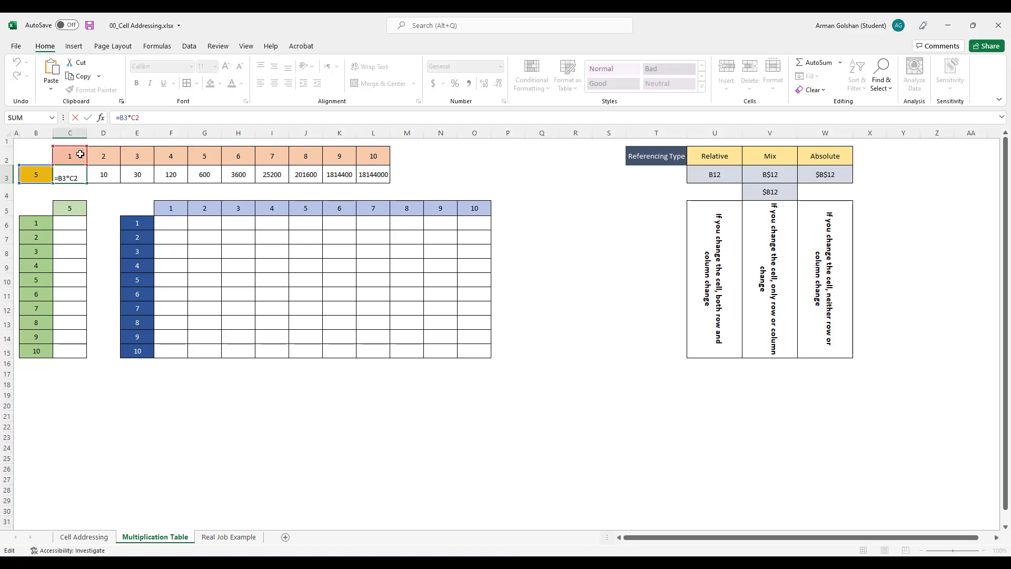
left_click(77, 154)
key("Return")
Step: Trace which cells the filled formula in D3 references
left_click(95, 174)
type("=")
left_click(69, 174)
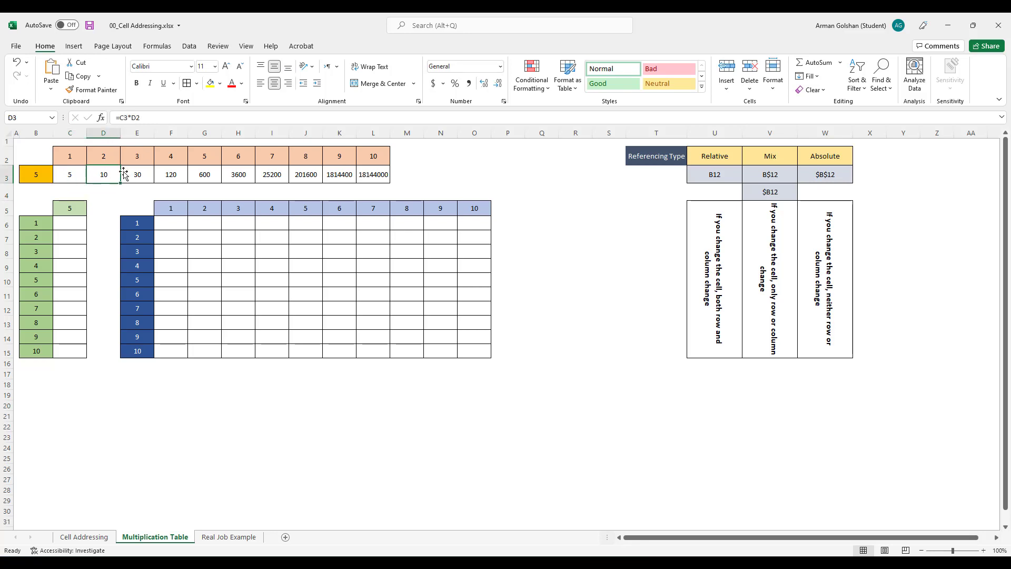
type("*")
left_click(109, 152)
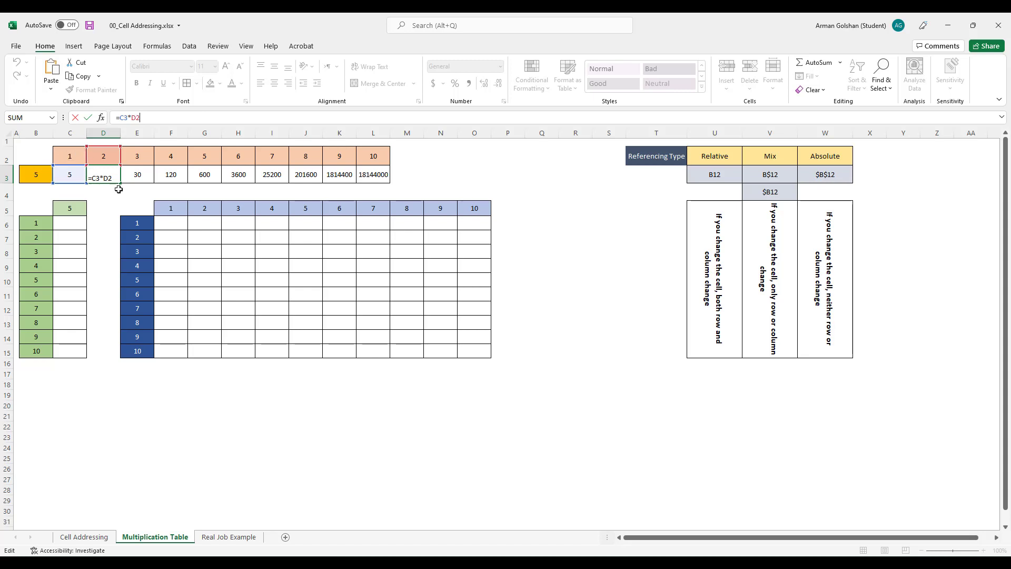
key("Return")
Step: Examine the filled formula in F3 and trace its reference to the neighbouring product in E3
left_click(171, 174)
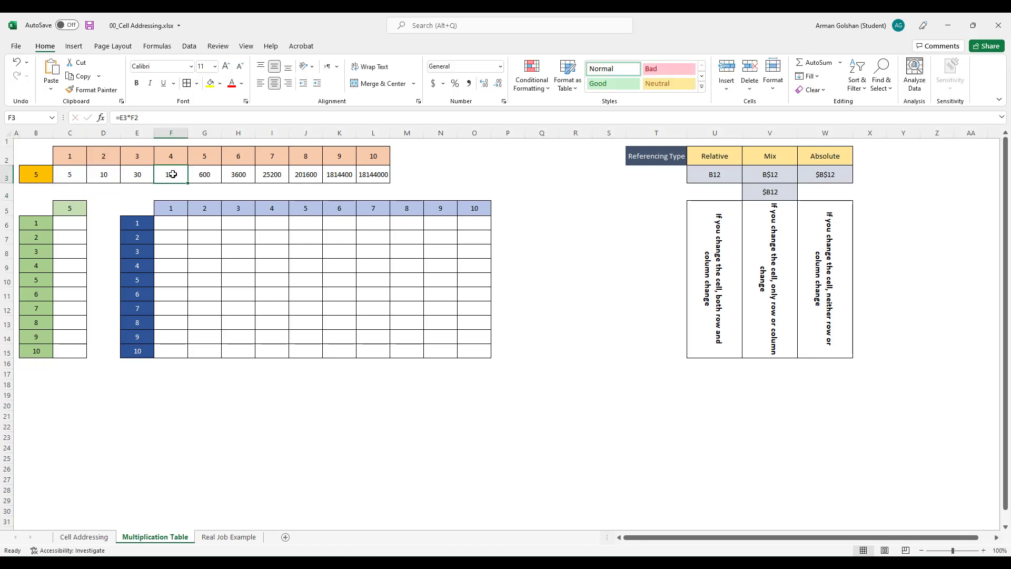
left_click(164, 118)
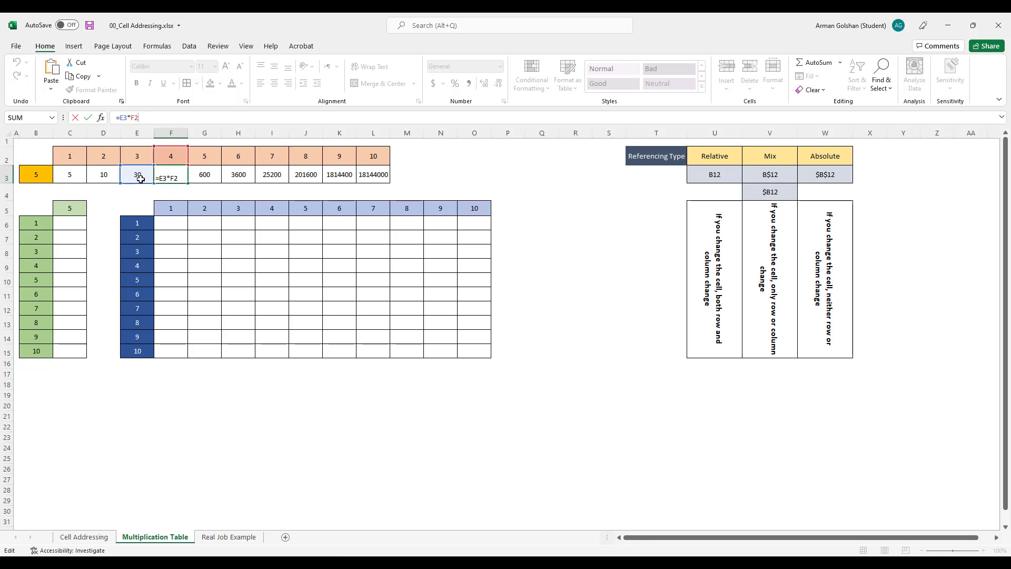
key("Return")
left_click(164, 175)
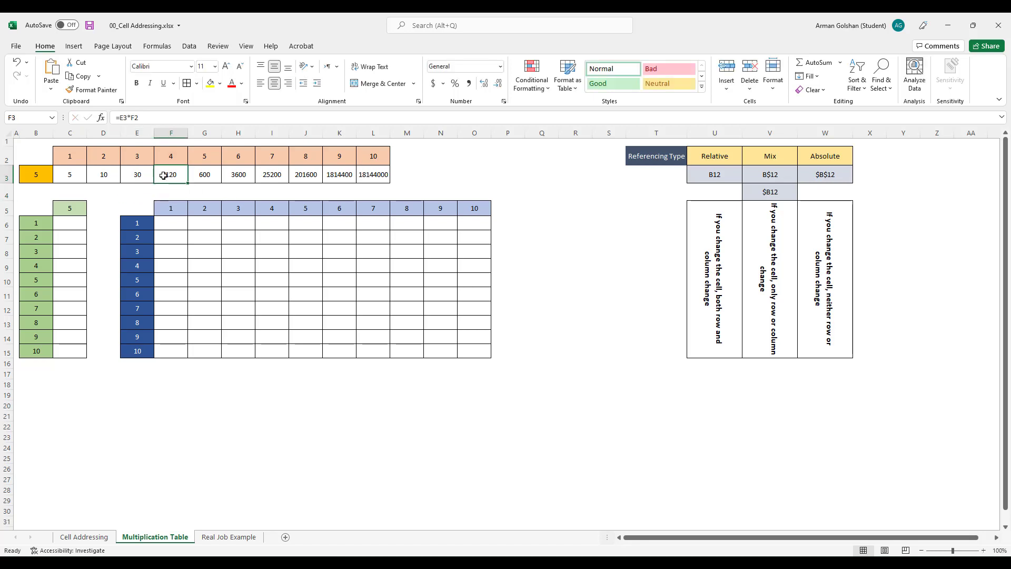
left_click(135, 176)
left_click(171, 174)
key("F2")
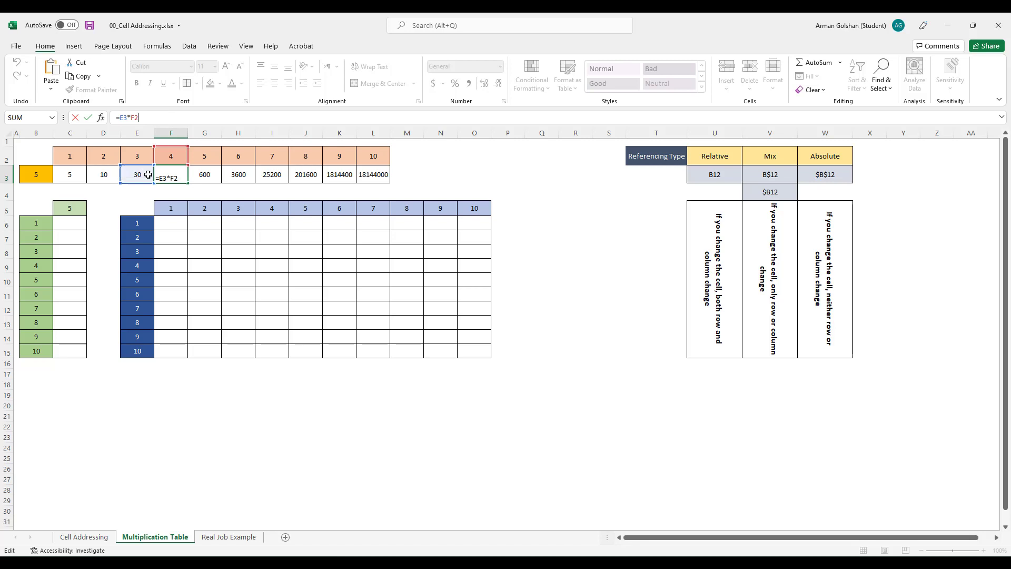
mouse_move(118, 174)
left_mouse_down()
mouse_move(33, 173)
mouse_move(132, 174)
left_mouse_up()
Step: Review the references in C3's formula again and highlight row 3
left_click(67, 174)
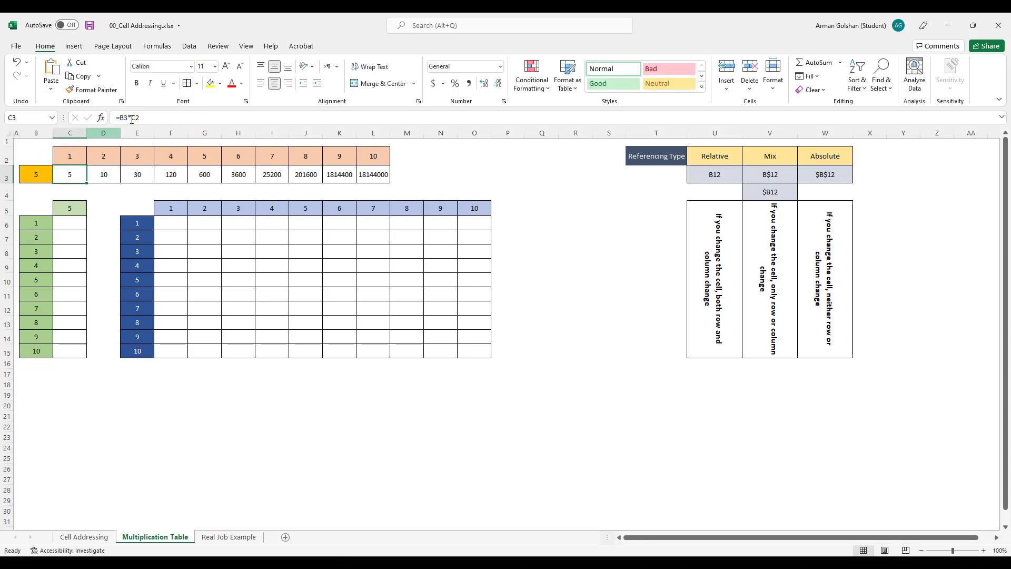
left_click(152, 118)
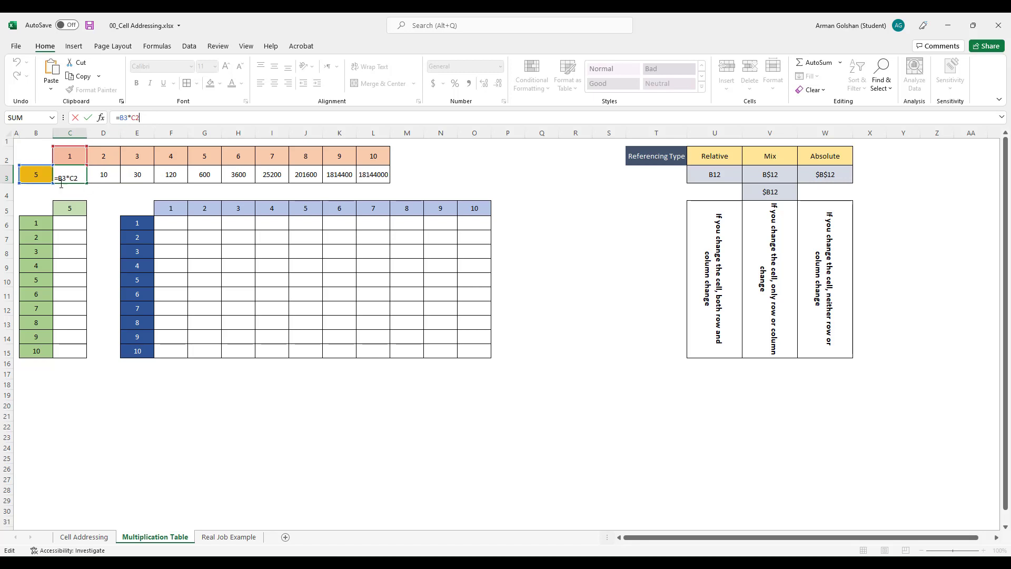
left_click(2, 177)
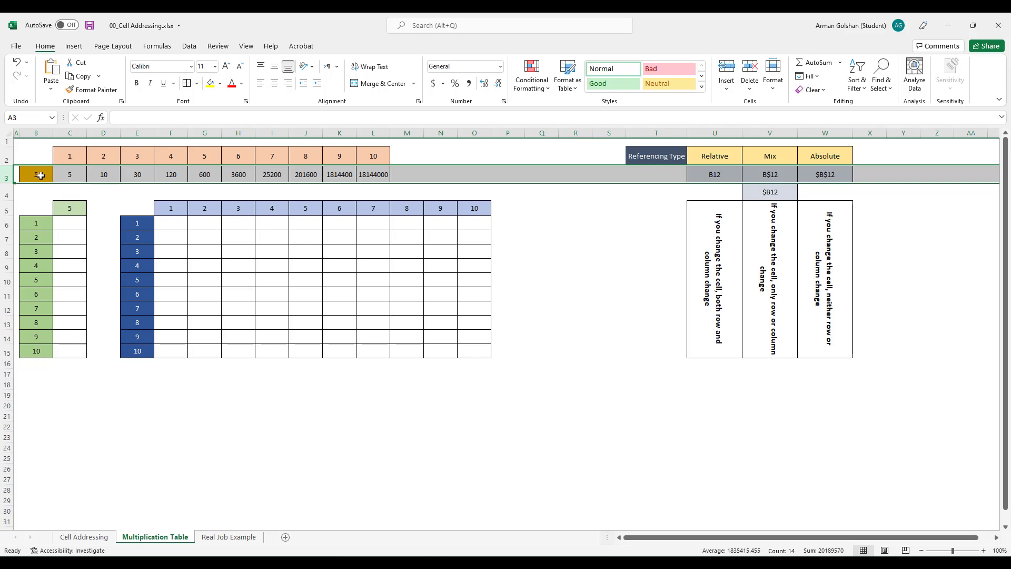
Step: Step through cells B3 to E3 to review how the column changes while the row stays at 3
left_click(70, 175)
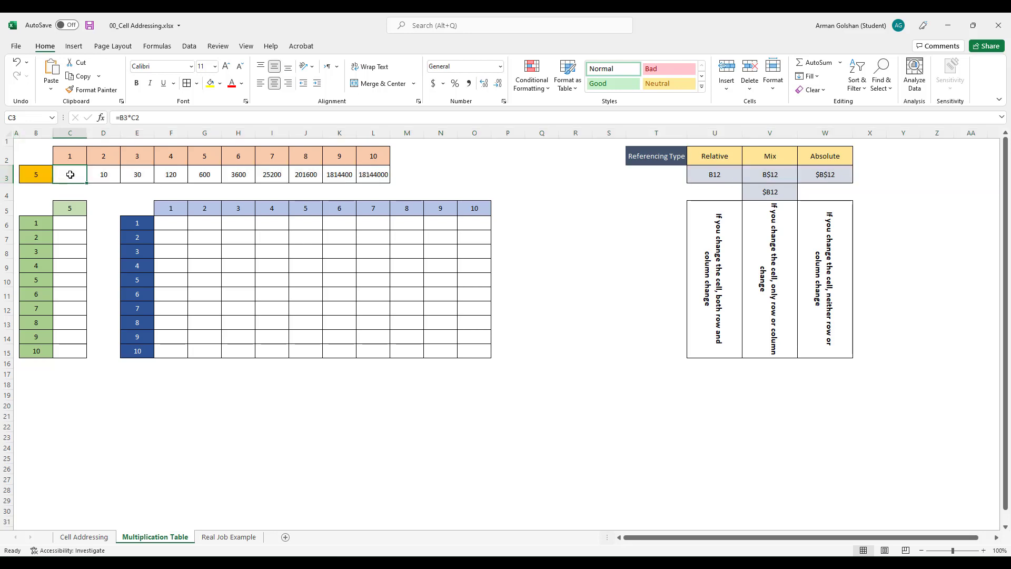
left_click(110, 177)
left_click(72, 174)
left_click(35, 173)
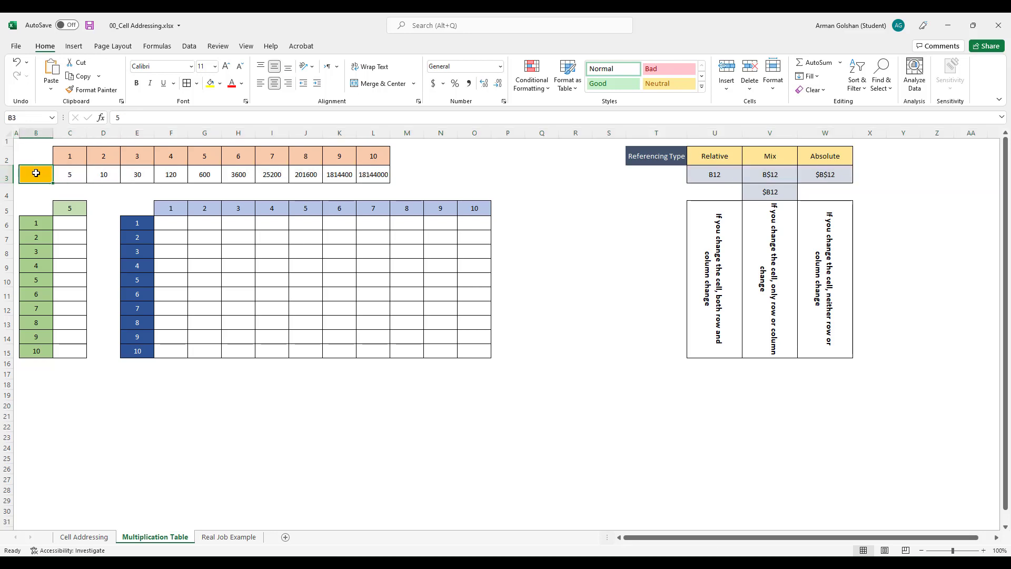
left_click(68, 174)
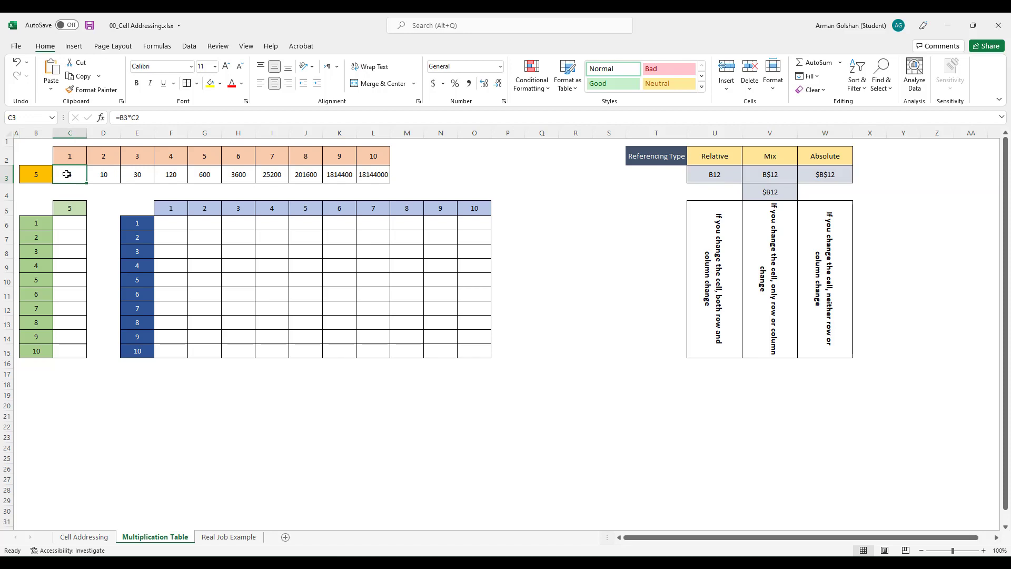
left_click(105, 176)
left_click(136, 173)
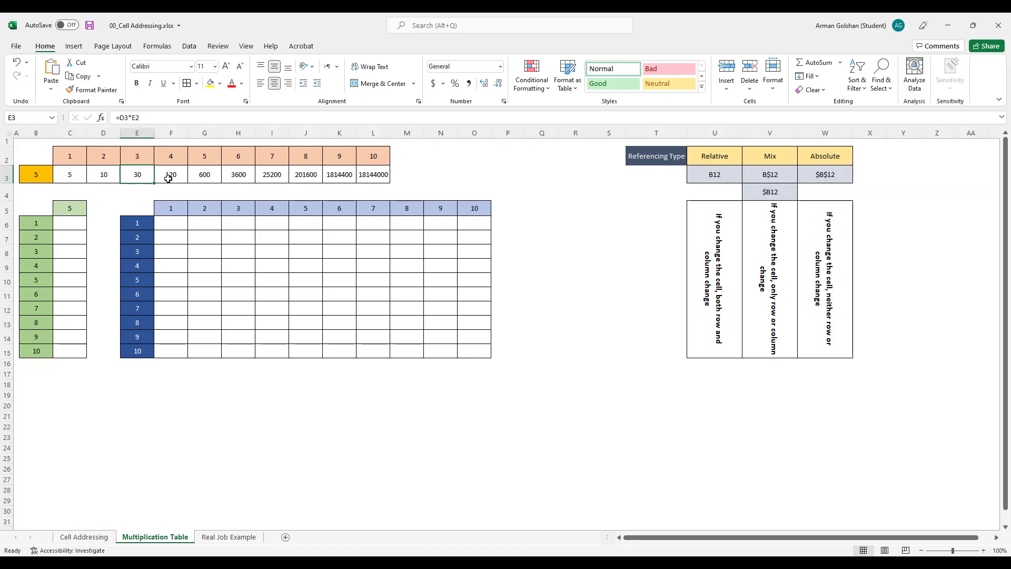
left_click(34, 175)
Step: Lock column B in the formula of C3 so that it reads =$B3*C2
left_click(82, 175)
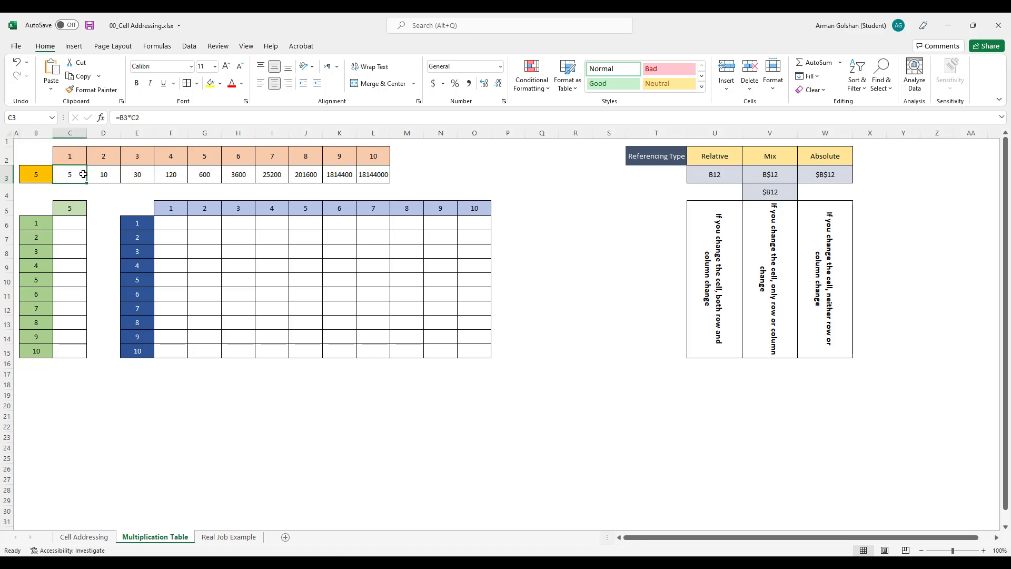
left_click(118, 117)
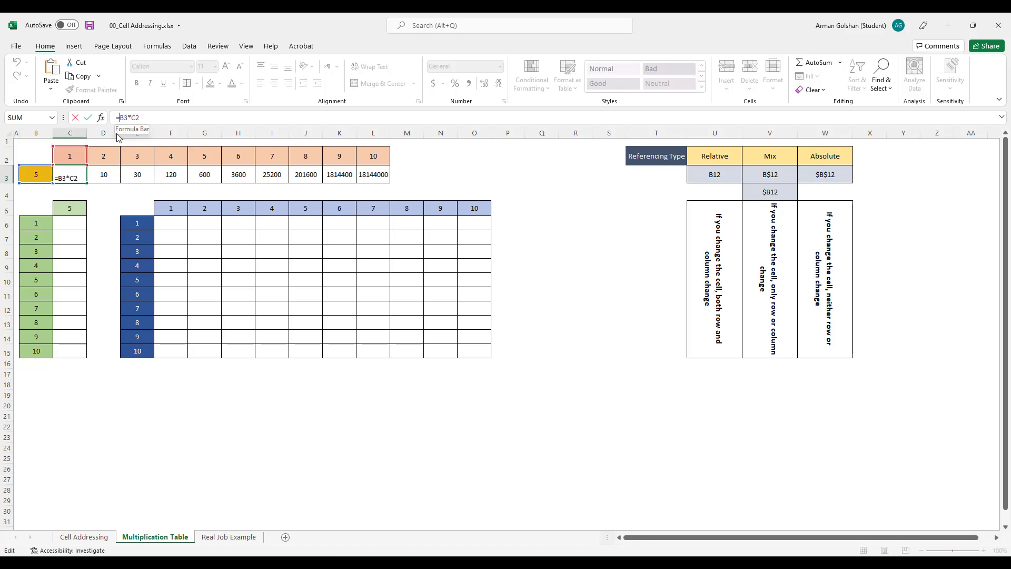
type("$")
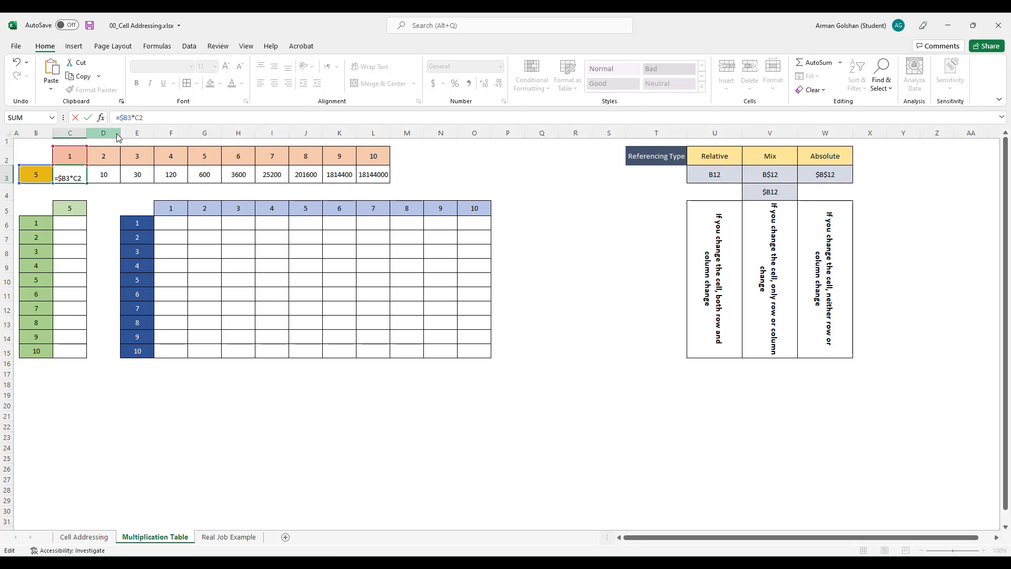
key("Return")
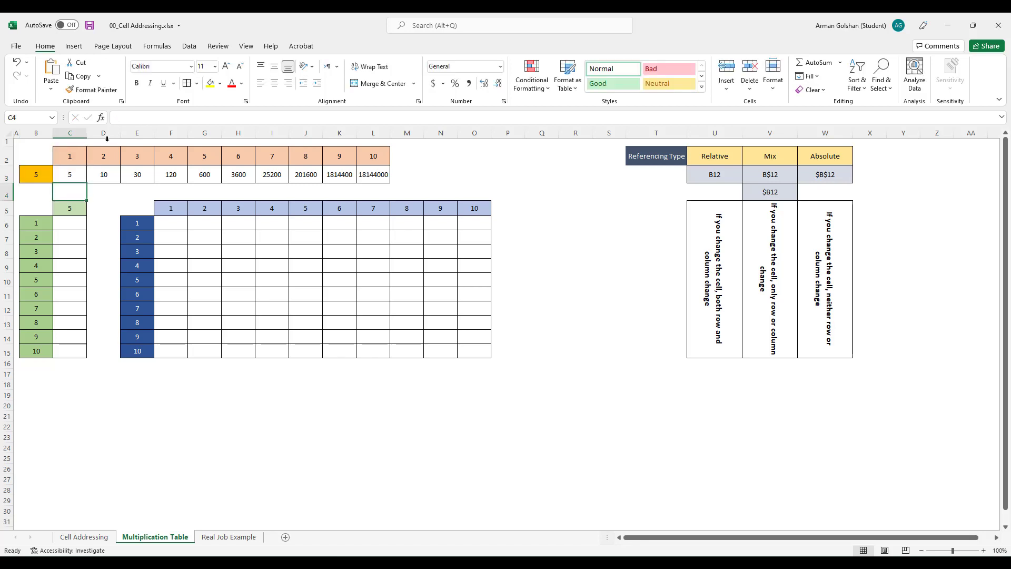
Step: Fill the mixed-reference formula in C3 across the row to L3
left_click(74, 175)
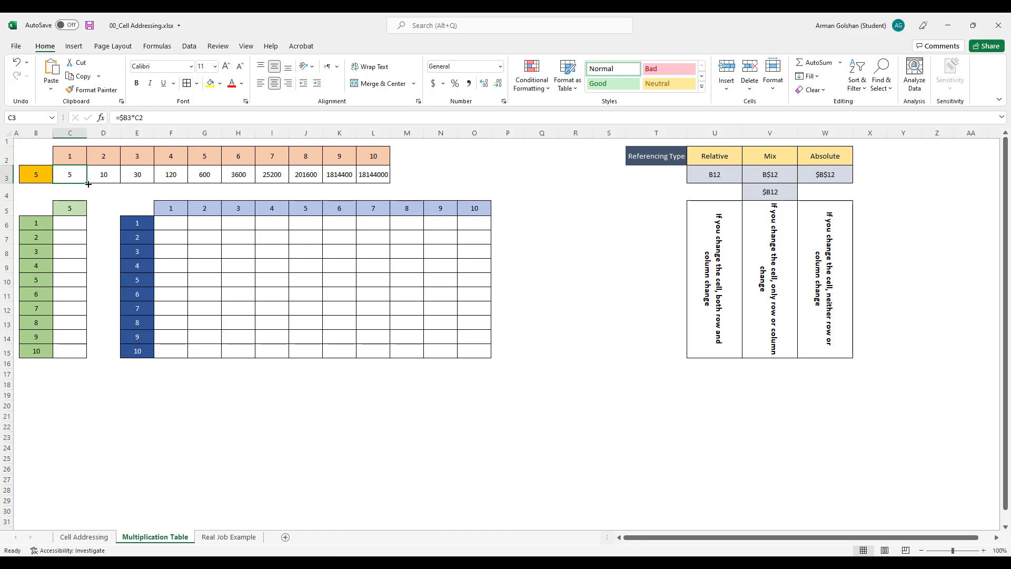
left_click_drag(87, 182, 371, 190)
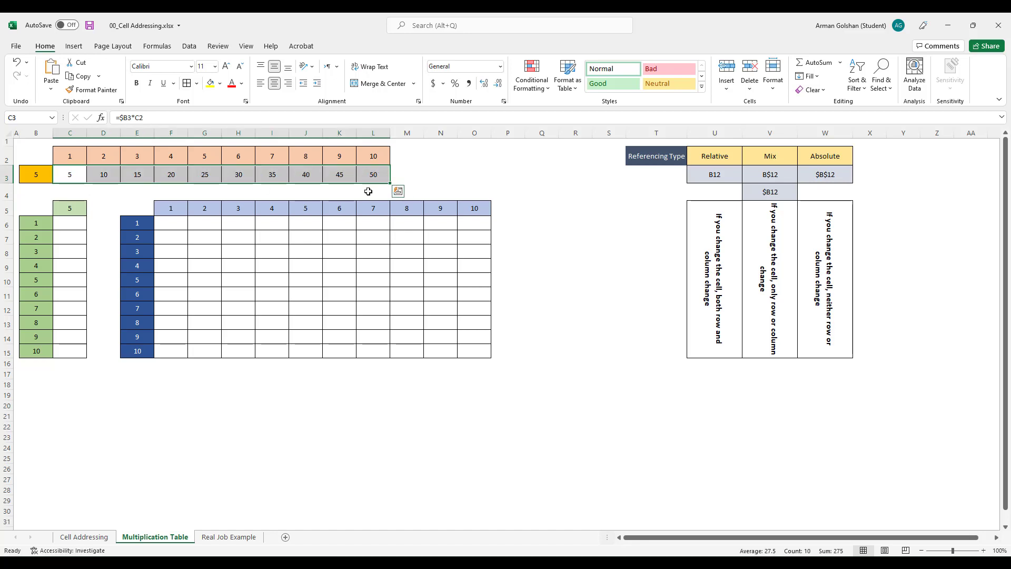
Step: Examine the references in L3's formula and compare them with row 3 and the fixed multiplier in B3
left_click(372, 175)
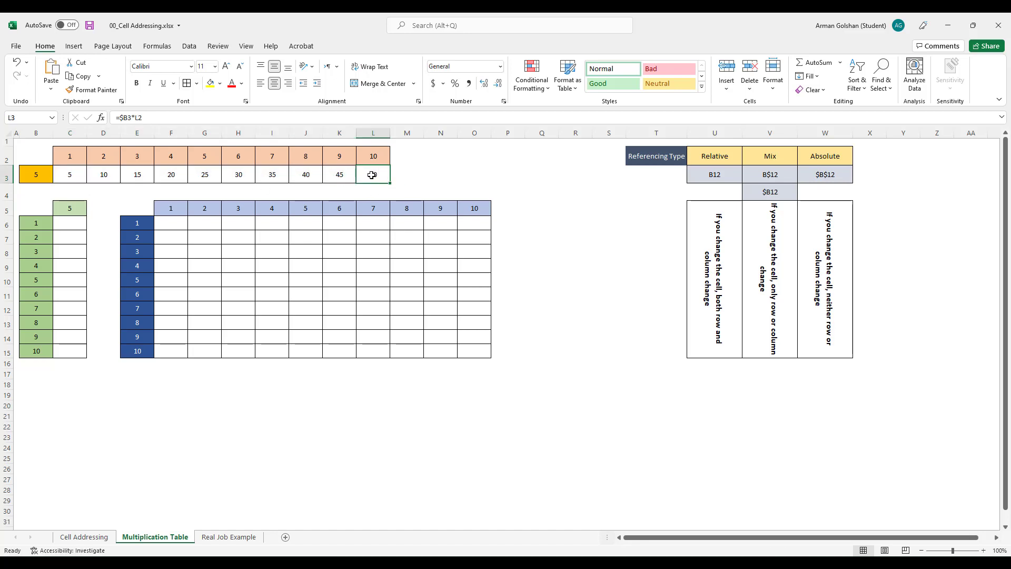
left_click(244, 120)
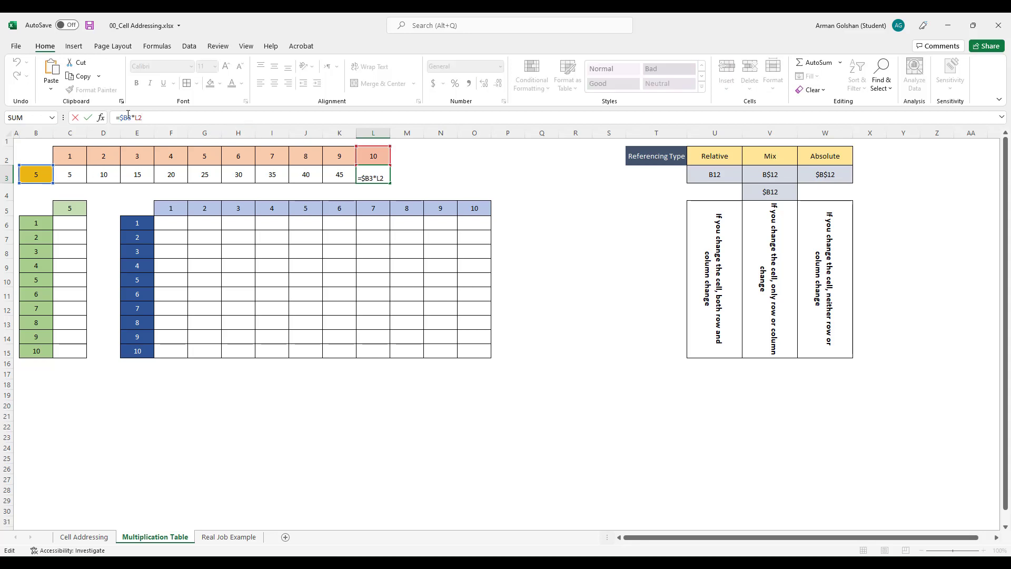
left_click(2, 175)
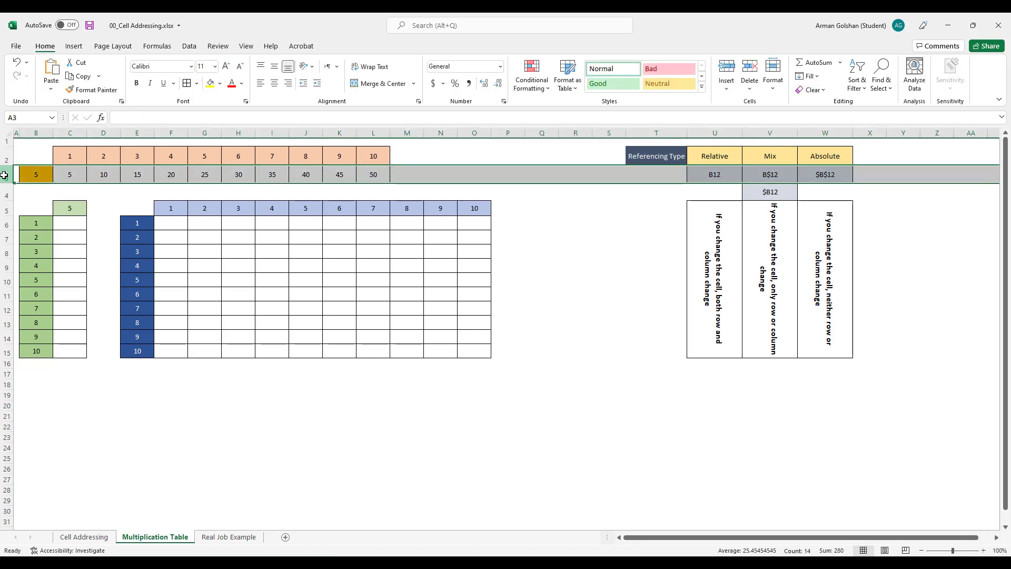
left_click(48, 174)
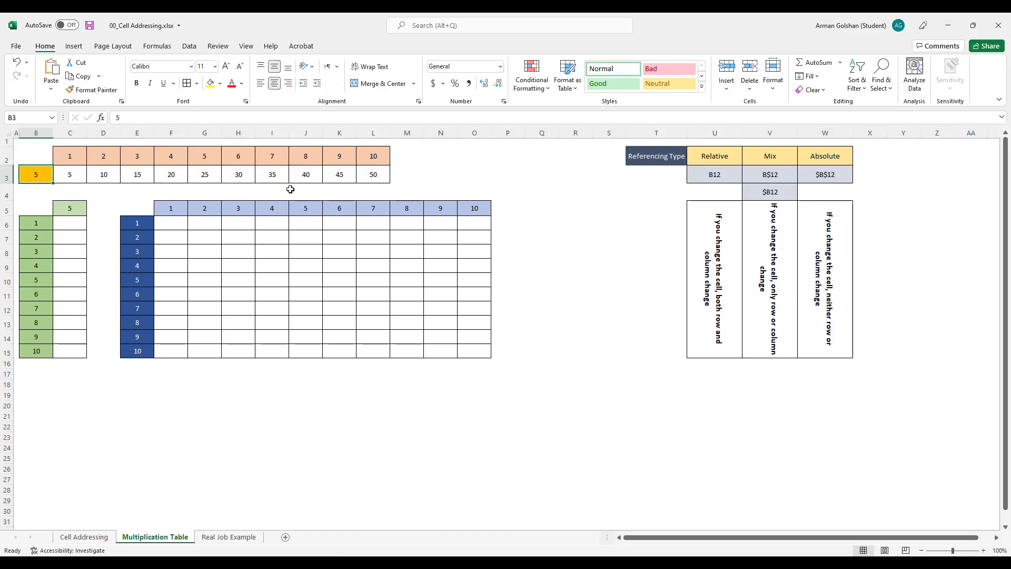
left_click(380, 176)
left_click(187, 117)
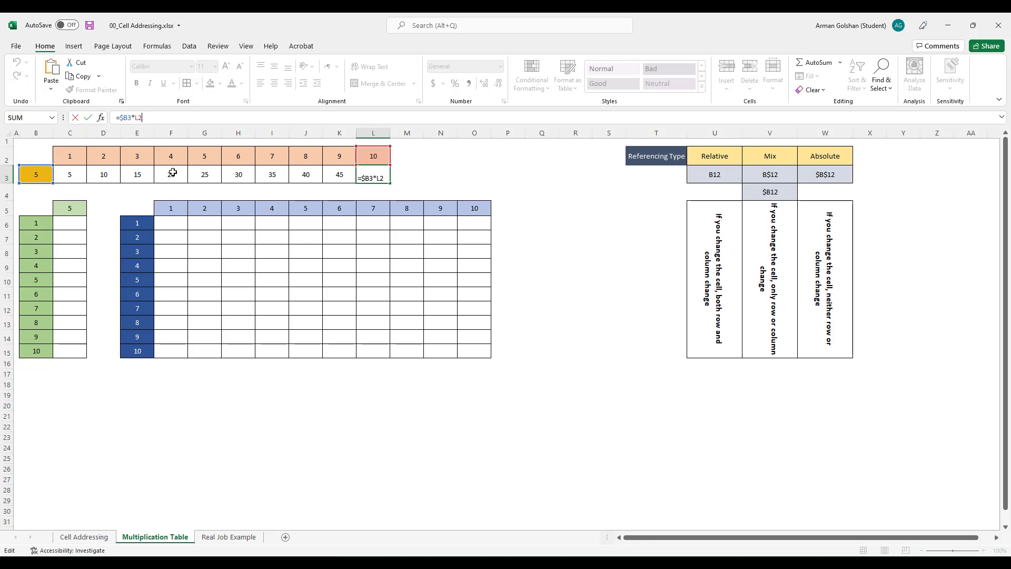
key("Return")
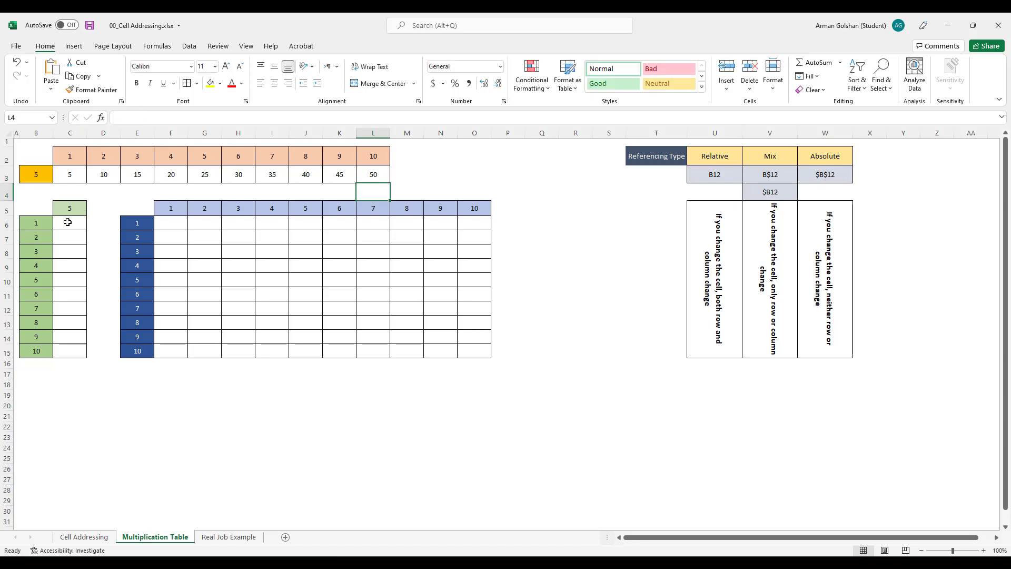
Step: Enter the formula =C5*B6 in C6, the first cell of the vertical table
left_click(68, 221)
left_click(135, 117)
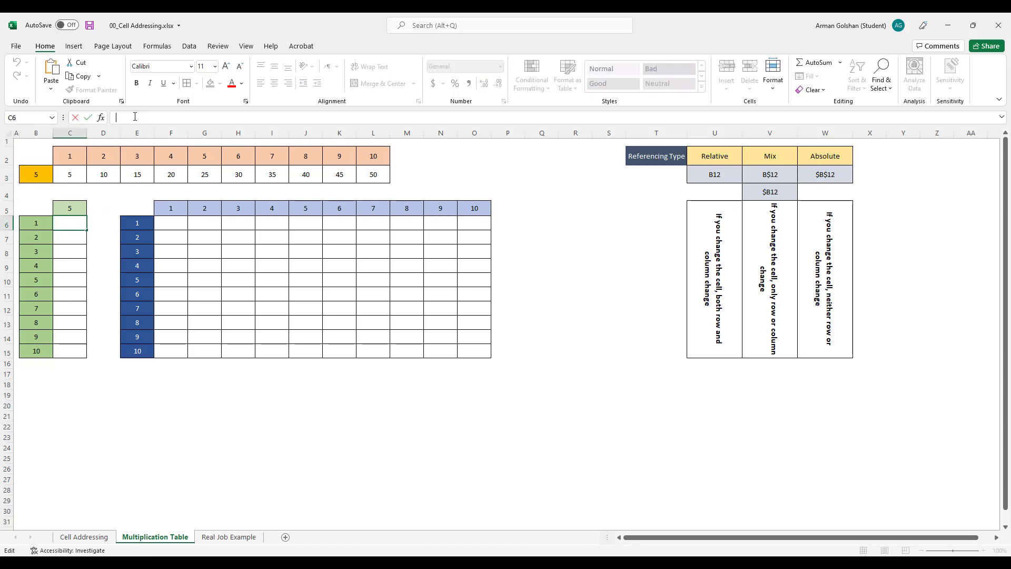
type("=")
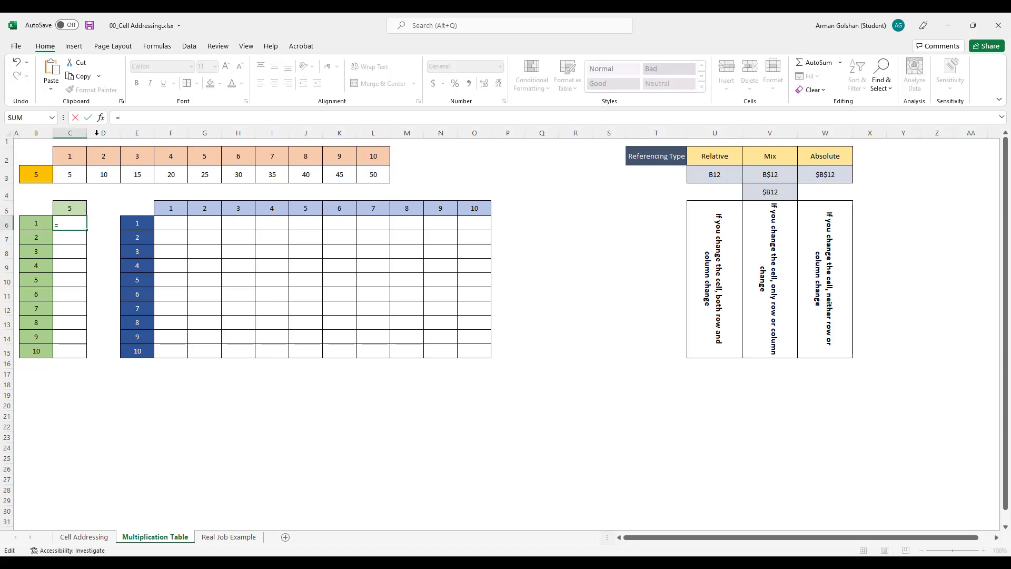
left_click(74, 206)
type("*")
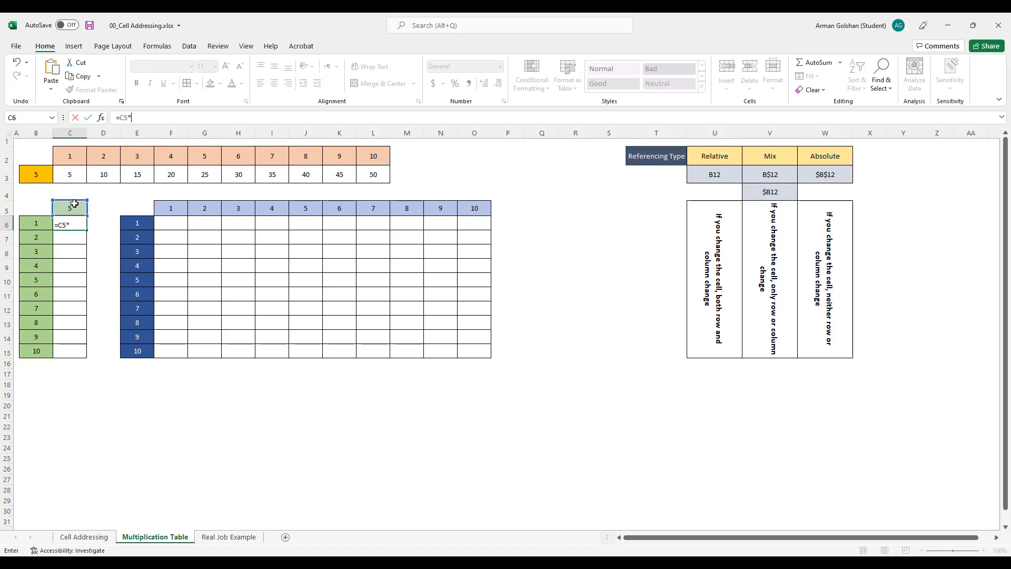
left_click(34, 223)
key("Return")
Step: Fill the relative formula in C6 down the column to C15
left_click(74, 224)
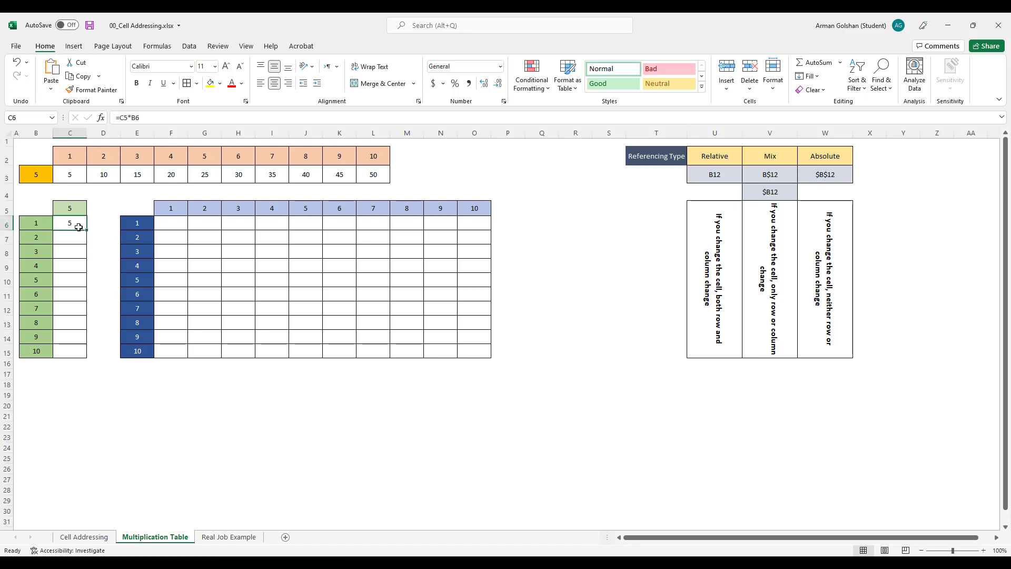
left_click_drag(86, 231, 86, 359)
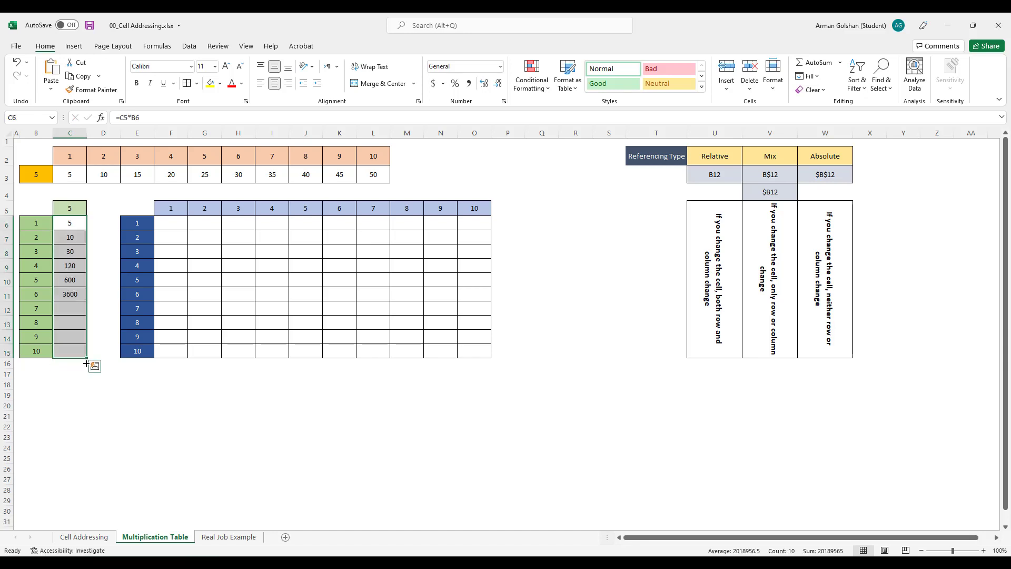
Step: Compare the formulas in C6 and C11, and trace the references in C7 to the cell above it
left_click(68, 225)
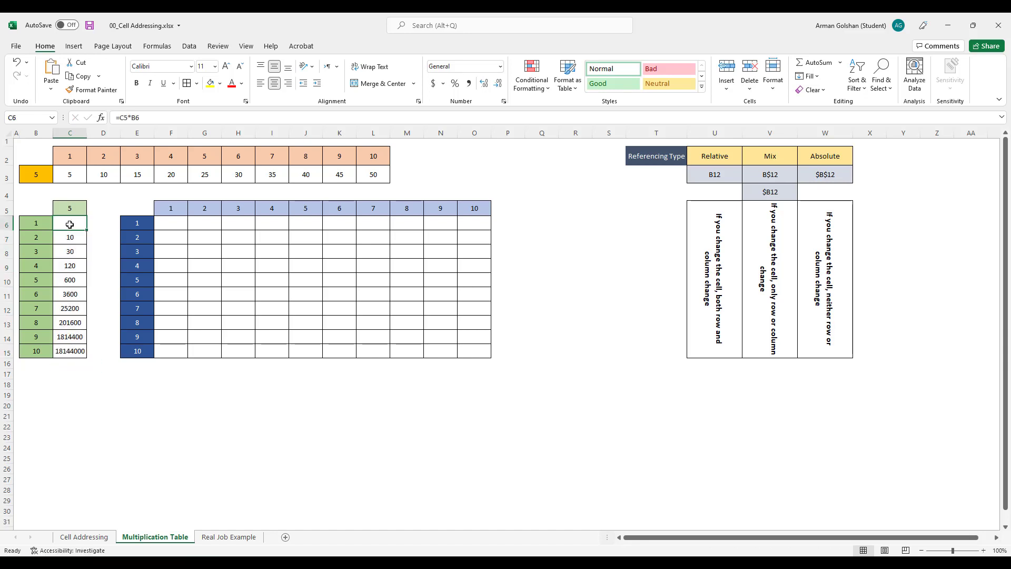
left_click(68, 296)
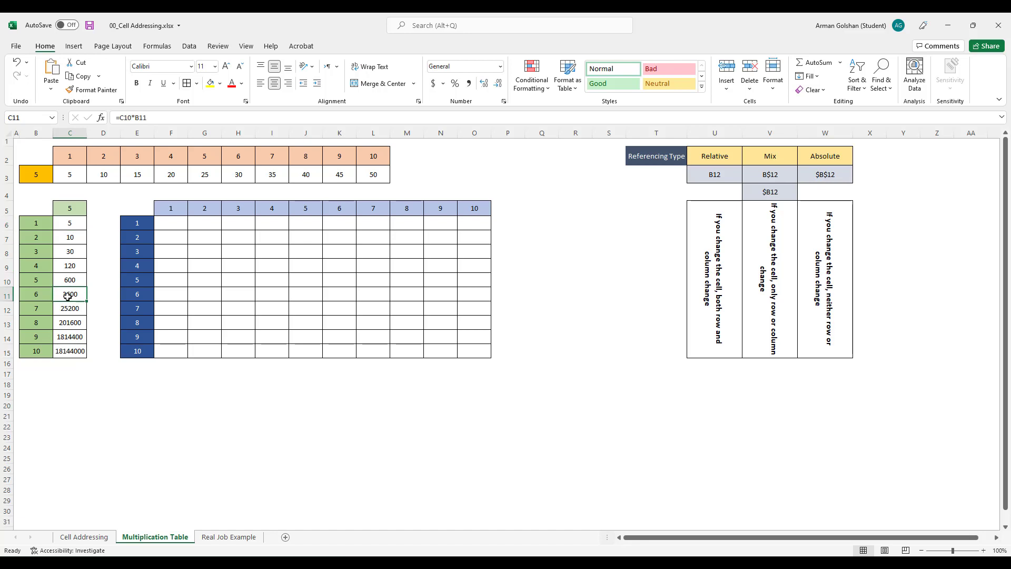
left_click(70, 239)
left_click(153, 121)
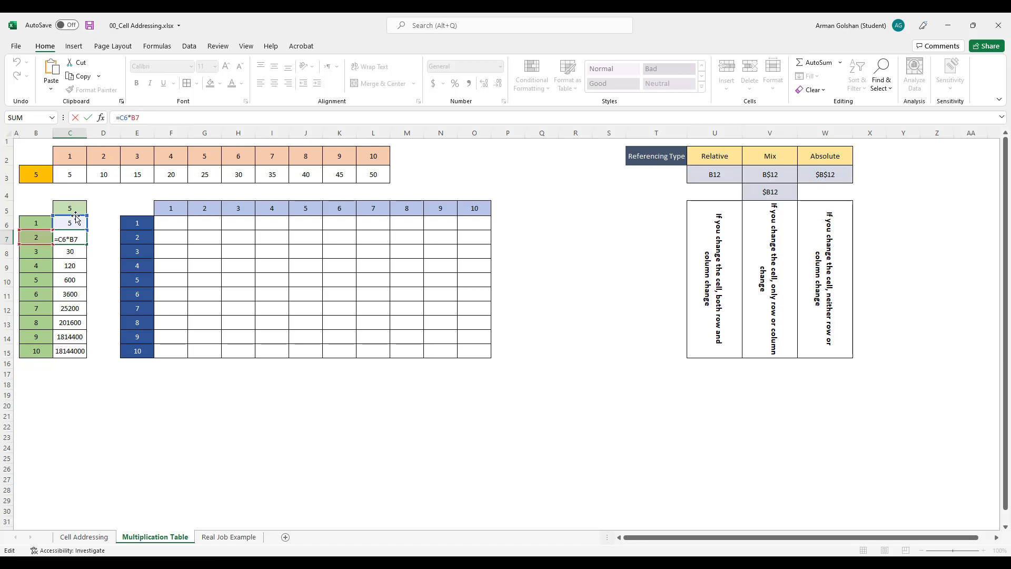
left_click_drag(79, 228, 80, 213)
key("Return")
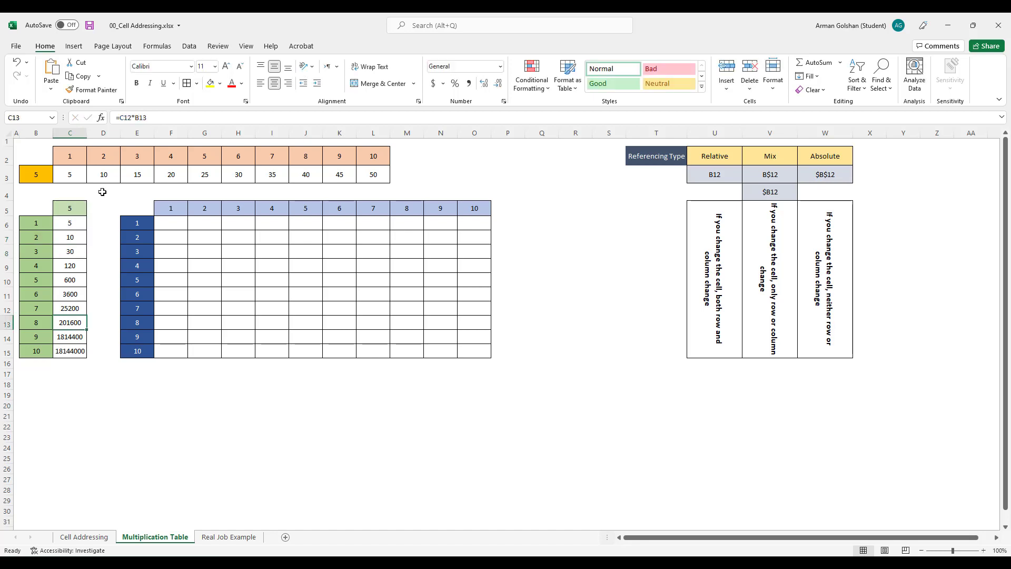
Step: Trace the references in C13's formula and highlight column C
double_click(70, 321)
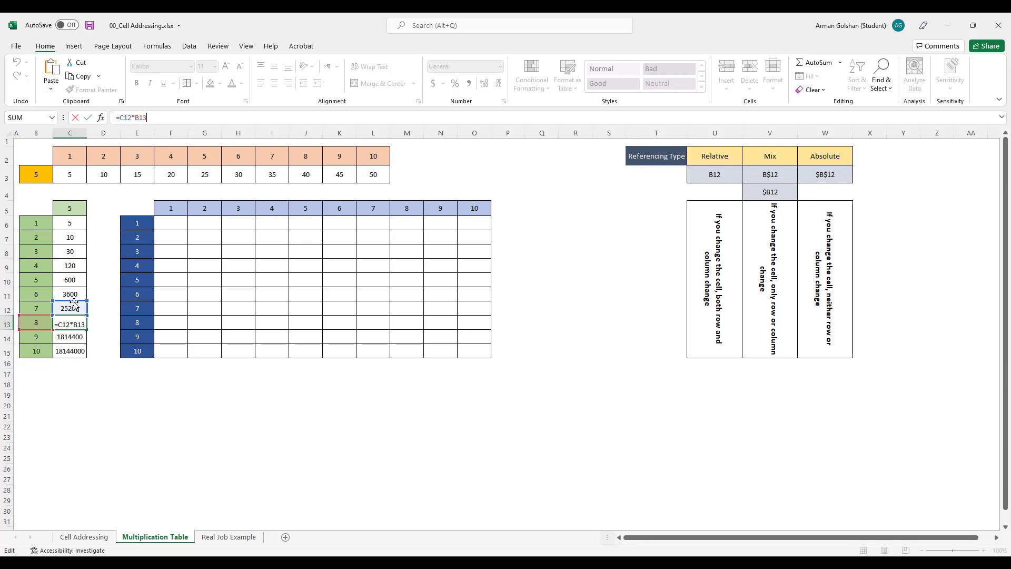
mouse_move(74, 304)
left_mouse_down()
mouse_move(81, 206)
mouse_move(74, 322)
mouse_move(75, 311)
left_mouse_up()
left_click(72, 133)
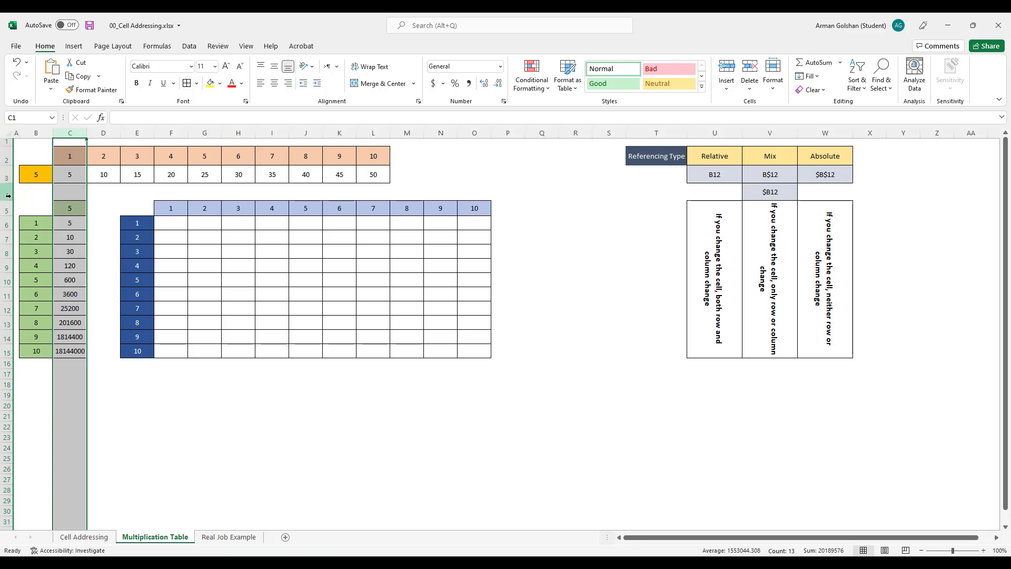
Step: Lock row 5 in C6's formula so that it reads =C$5*B6, and fill it down to C15
left_click(66, 223)
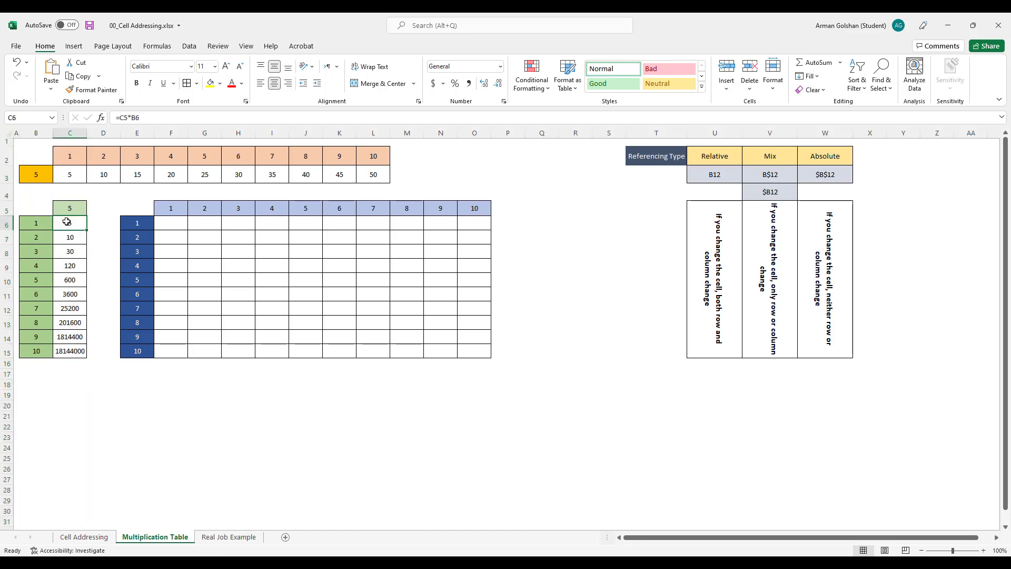
left_click(123, 118)
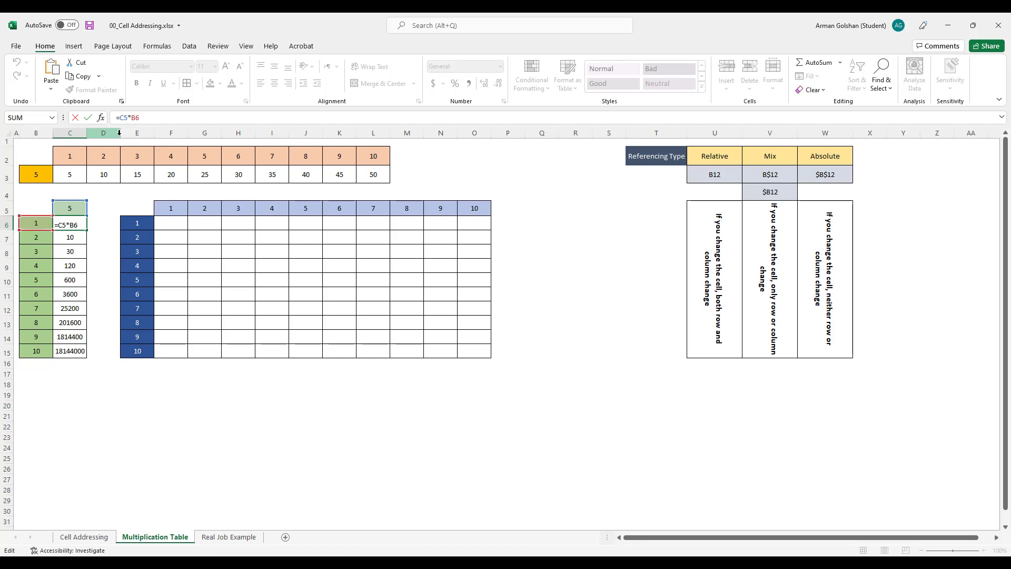
type("$")
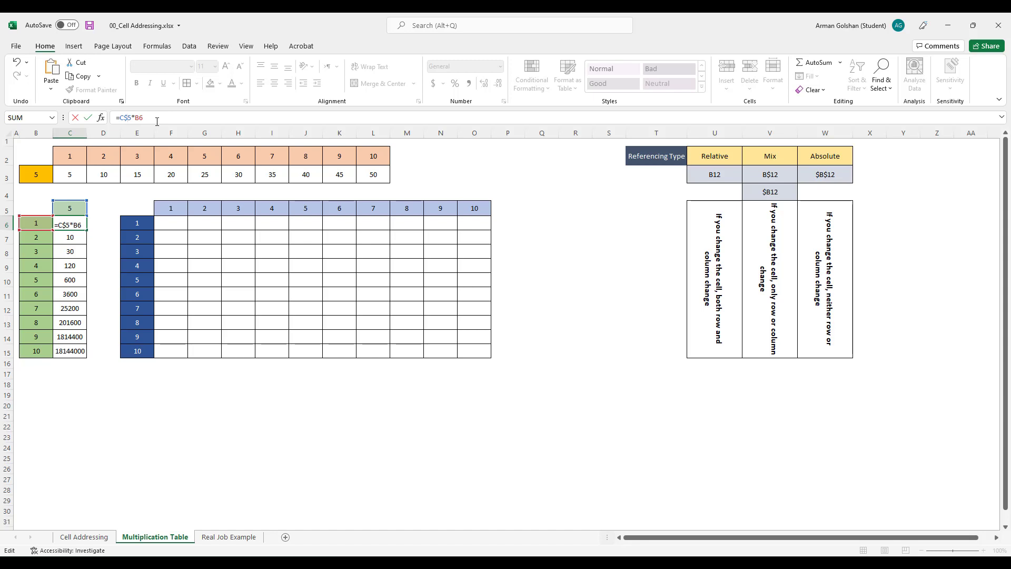
key("Return")
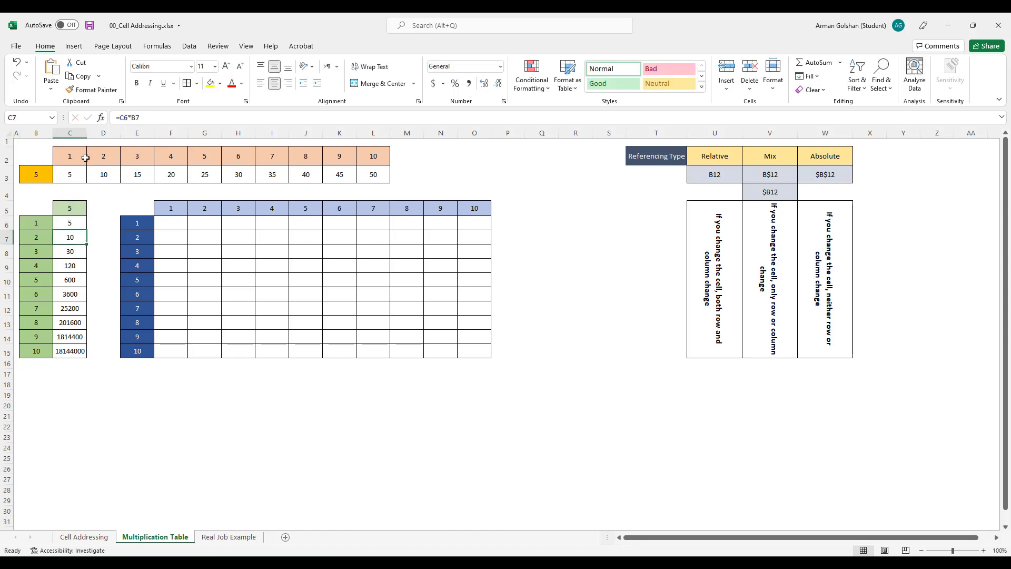
left_click(71, 221)
left_click_drag(87, 230, 91, 358)
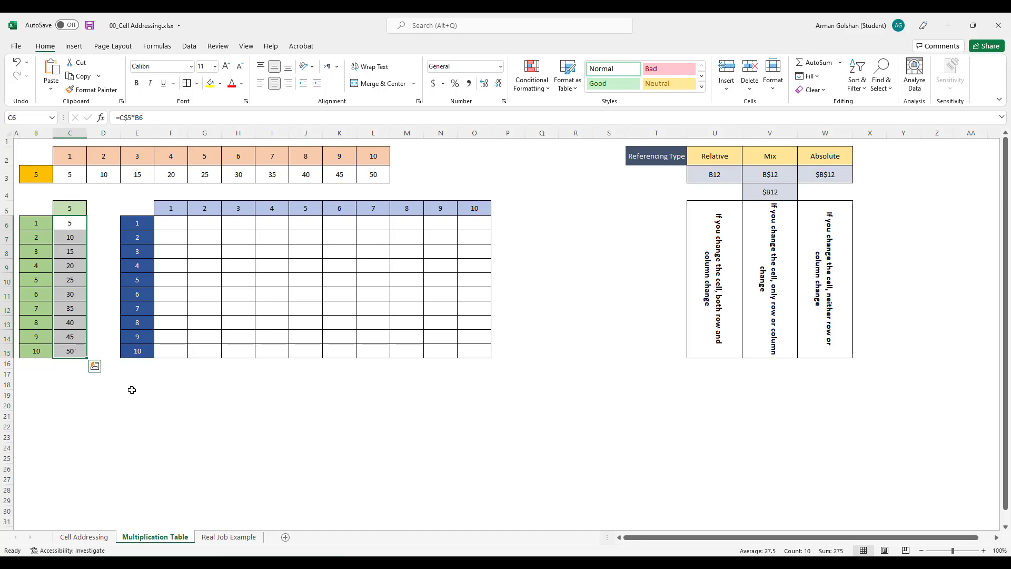
Step: Enter the formula =E6*F5 in F6, the first cell of the 10 by 10 table
left_click(176, 224)
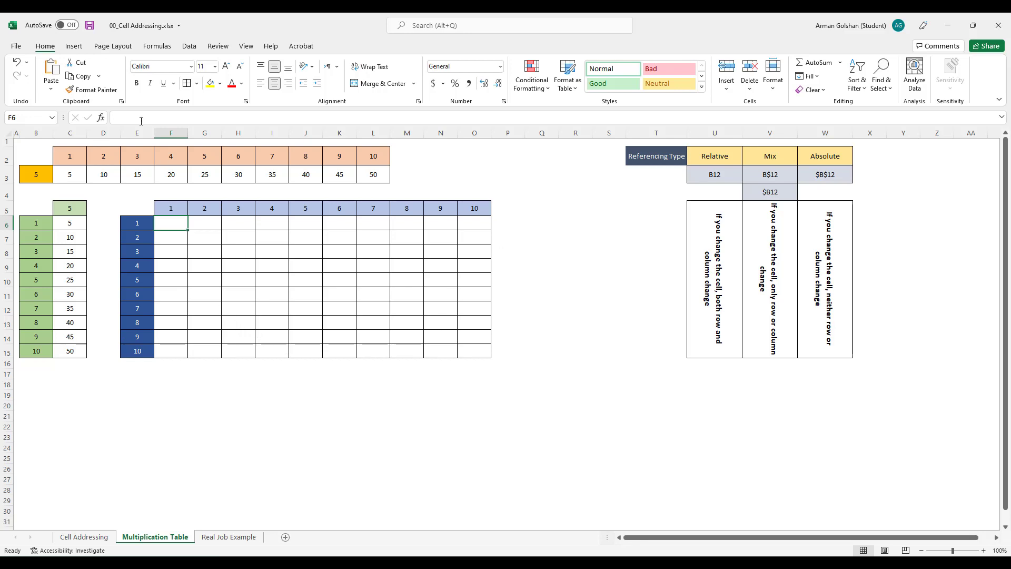
type("=")
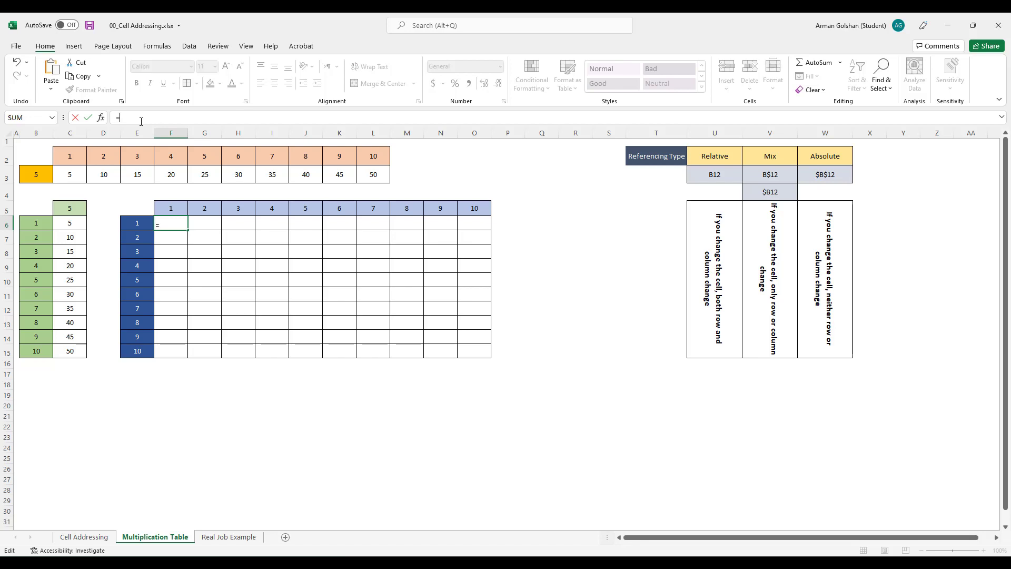
left_click(130, 221)
type("*")
left_click(169, 207)
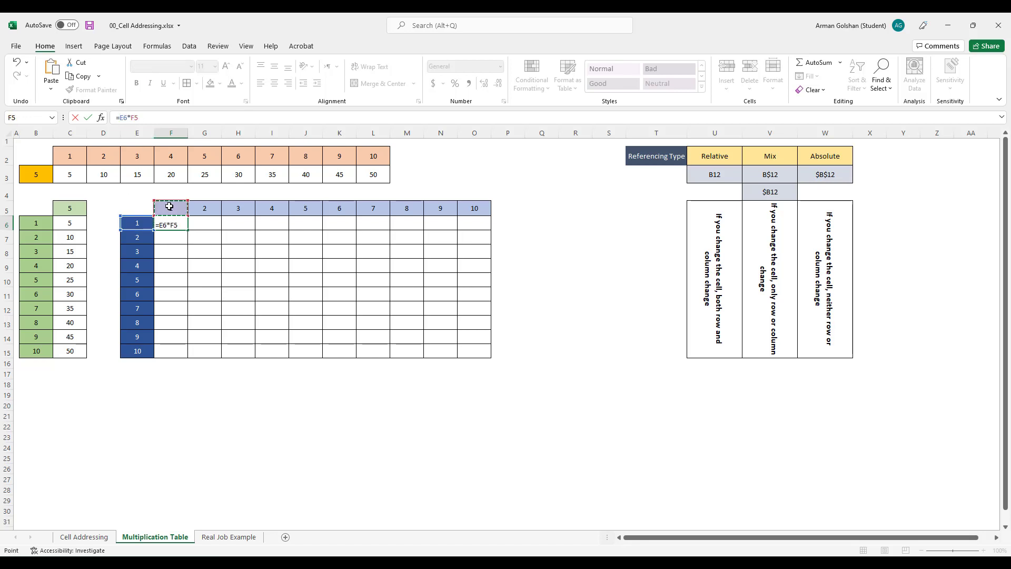
key("ctrl+Return")
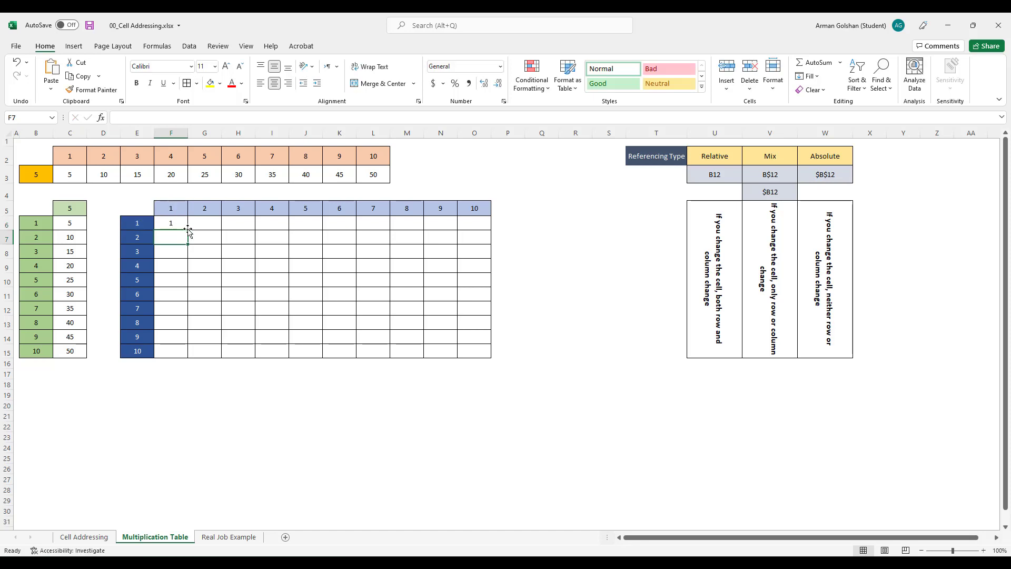
Step: Fill F6's relative formula across to O6 and down through row 15
left_click_drag(187, 230, 297, 237)
left_click_drag(490, 239, 490, 230)
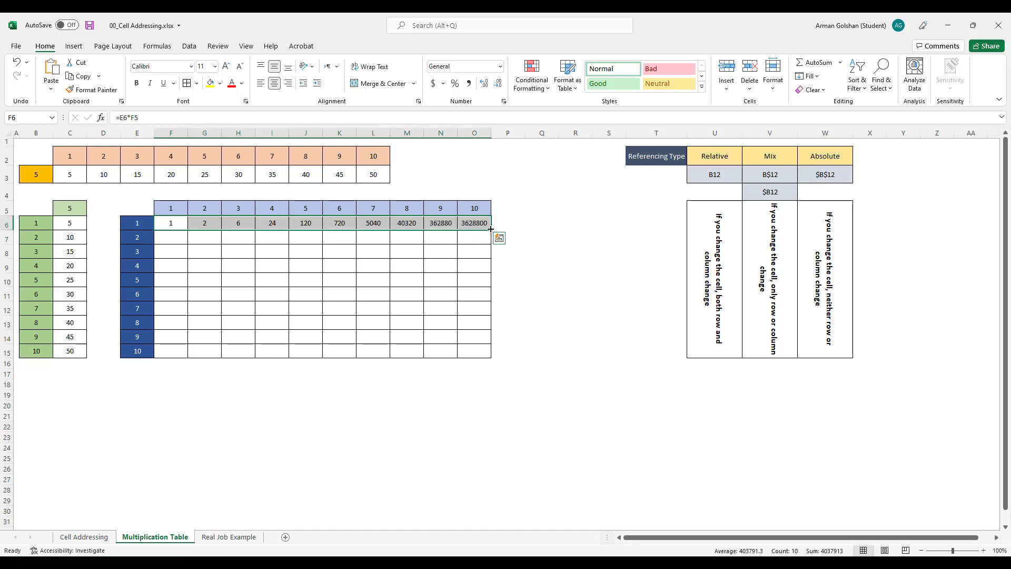
left_click_drag(490, 229, 502, 358)
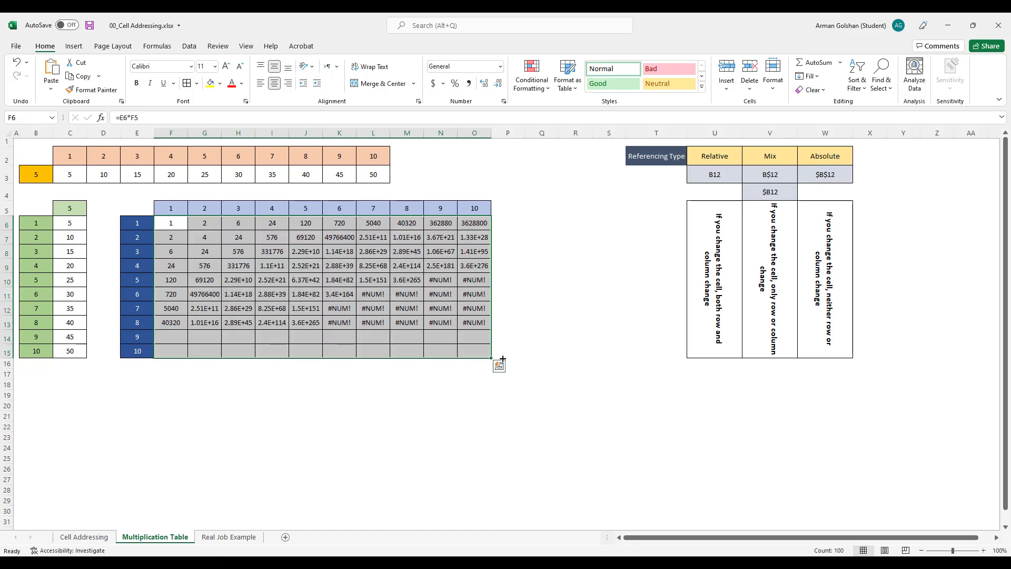
Step: Check the formula in F6 and clear the filled results in F7:O15
left_click(172, 223)
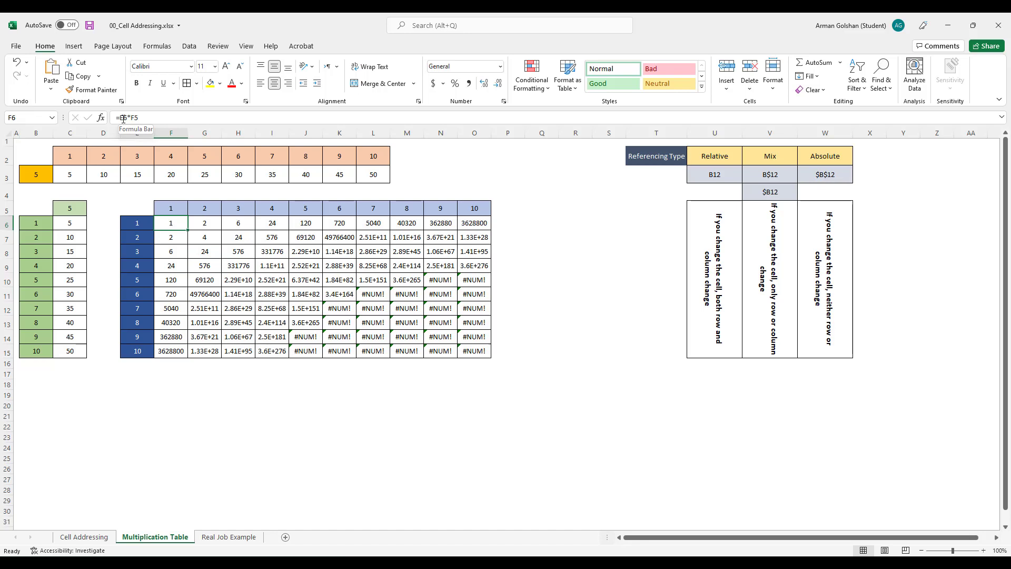
left_click_drag(167, 240, 461, 349)
key("Delete")
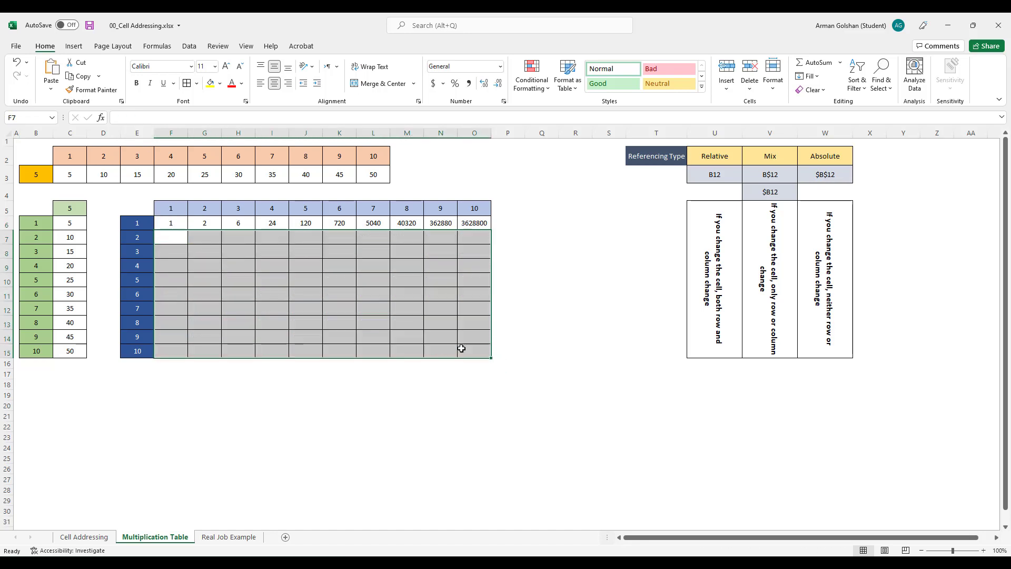
Step: Examine the relative formula results in G6:O6 and the cells that F6's formula refers to
left_click_drag(203, 222, 478, 223)
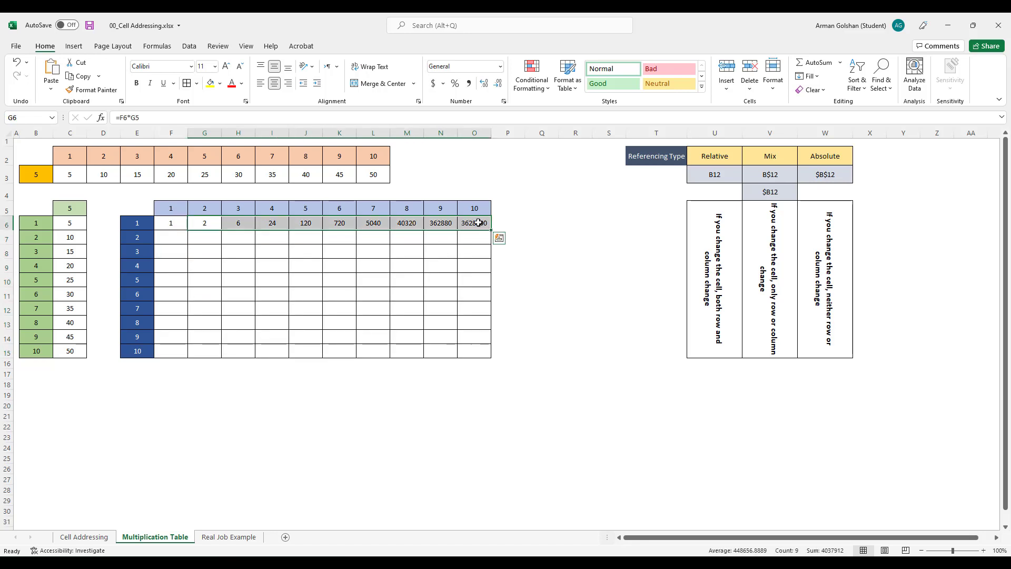
left_click(163, 225)
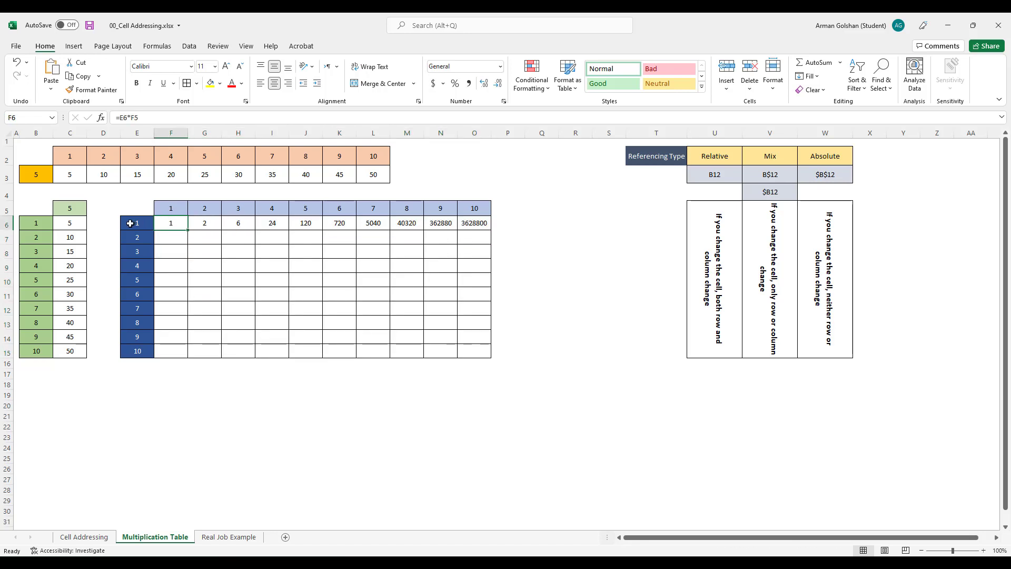
left_click(148, 118)
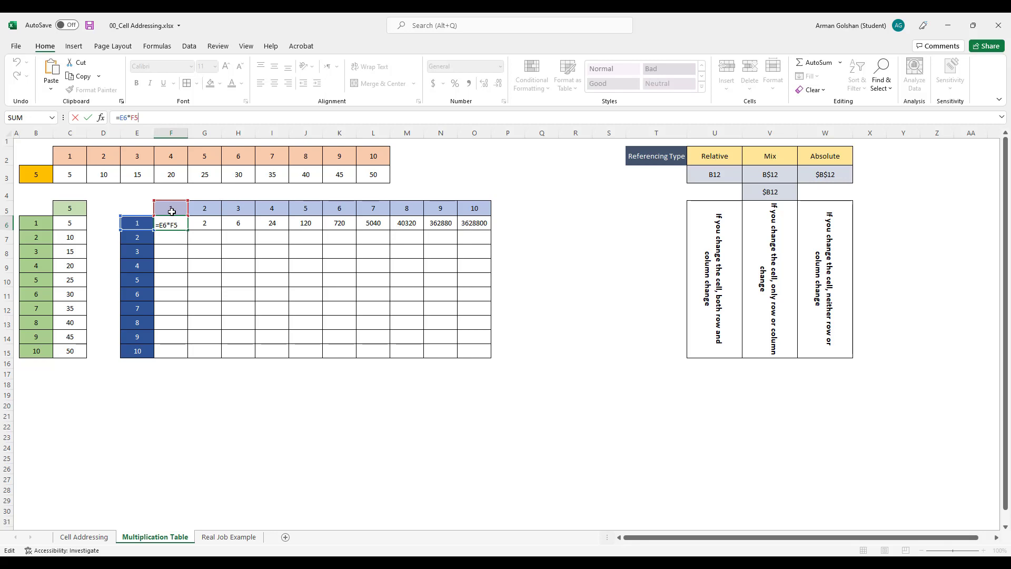
key("Escape")
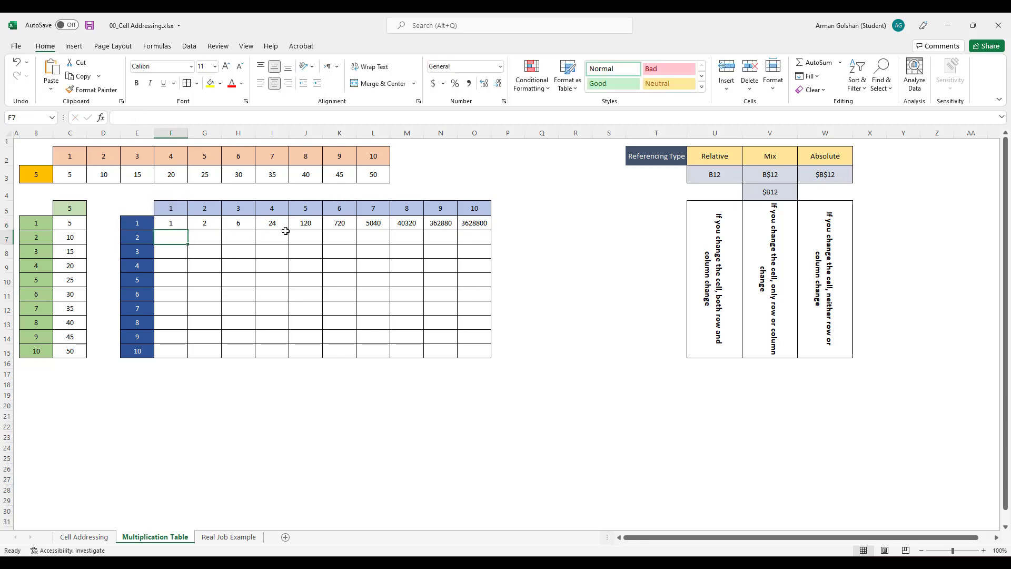
Step: Try to repoint the first reference in K6's formula from J6 to the row header in E6
left_click(343, 225)
left_click(180, 118)
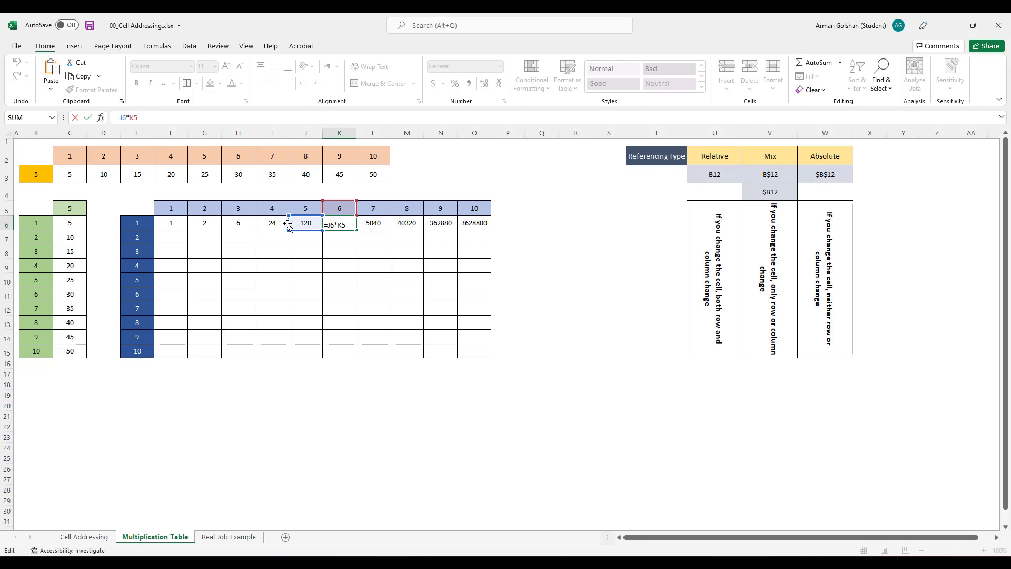
left_click_drag(288, 225, 137, 223)
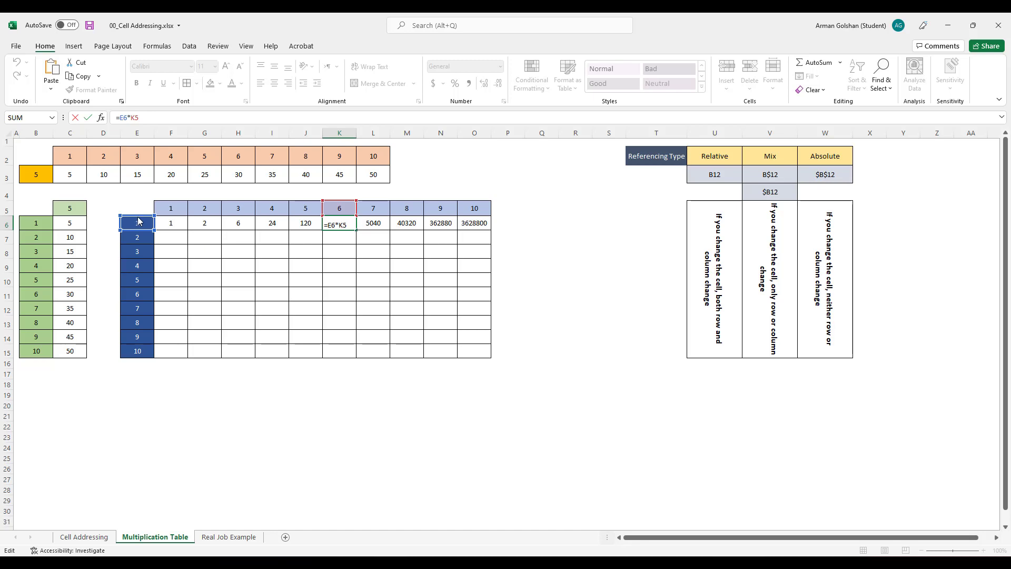
left_click_drag(156, 226, 297, 230)
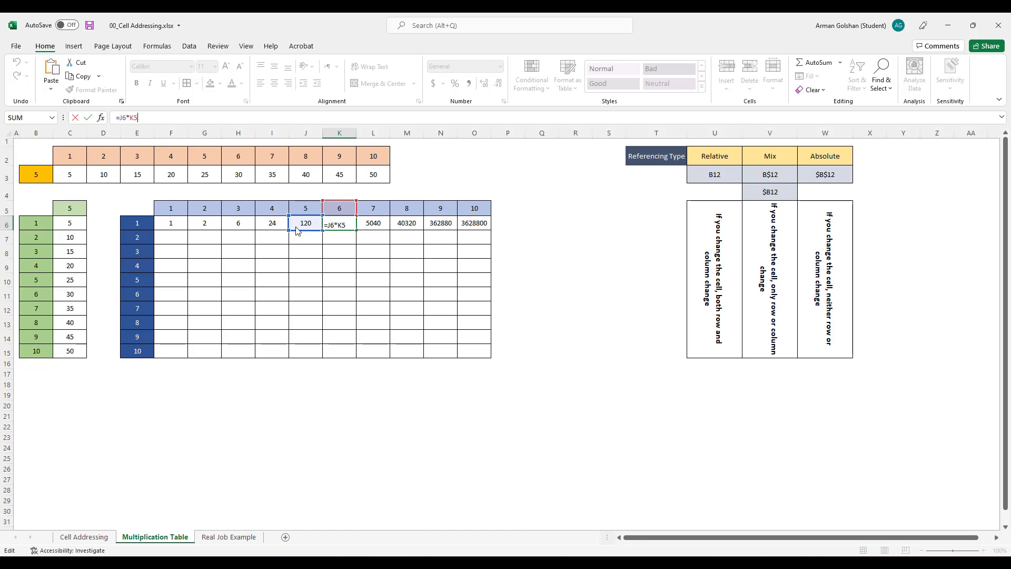
left_click_drag(298, 231, 147, 232)
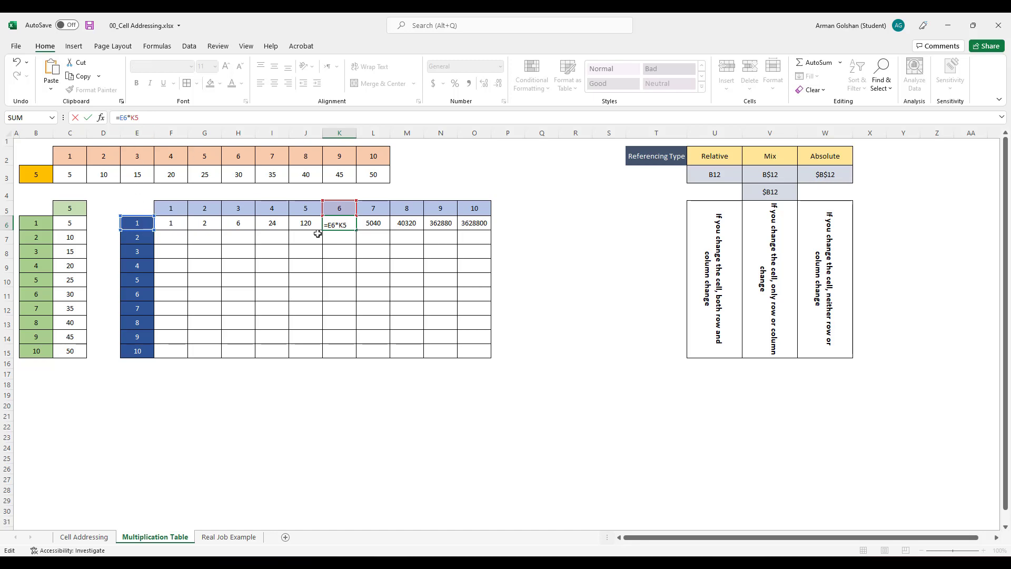
key("Escape")
Step: Lock column E in F6's formula so that it reads =$E6*F5, and fill it across to O6
left_click(167, 224)
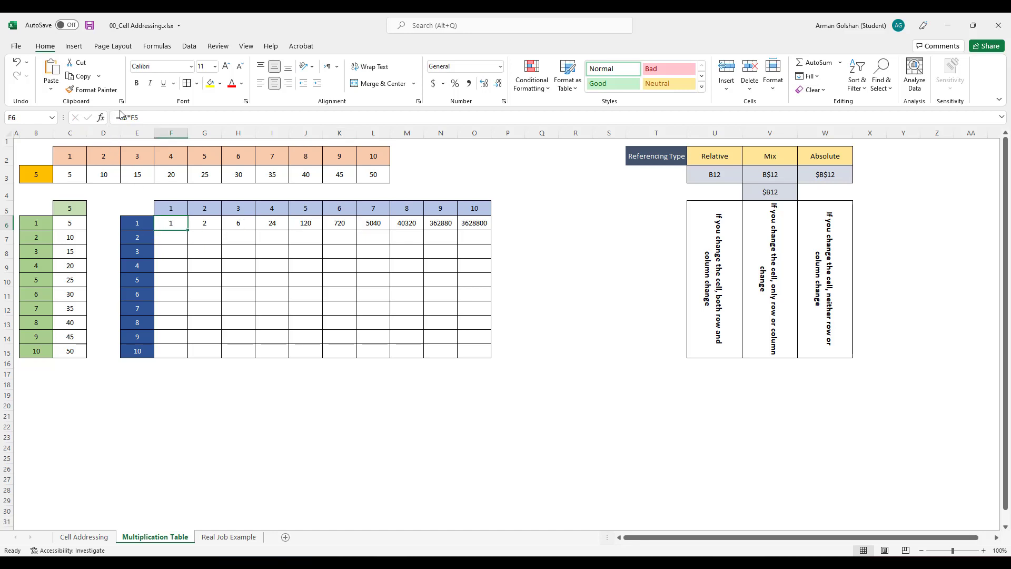
left_click(123, 117)
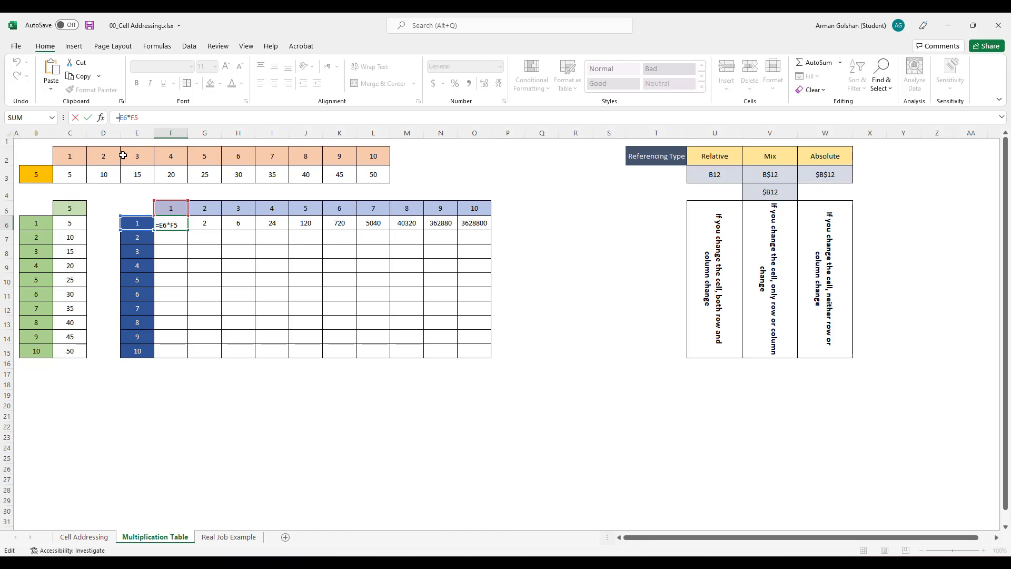
key("F4")
key("F4")
key("ctrl+Return")
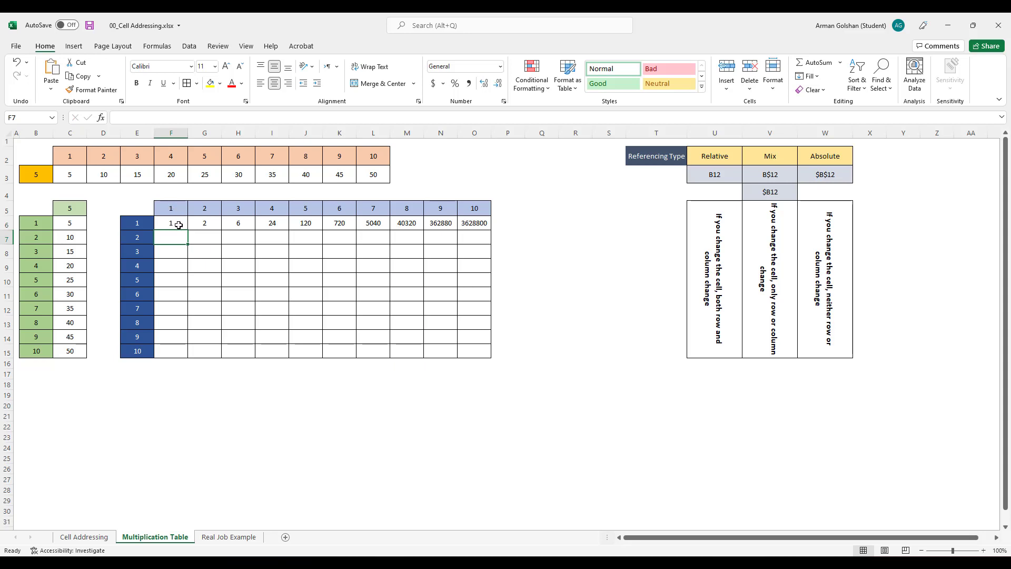
left_click_drag(188, 229, 486, 231)
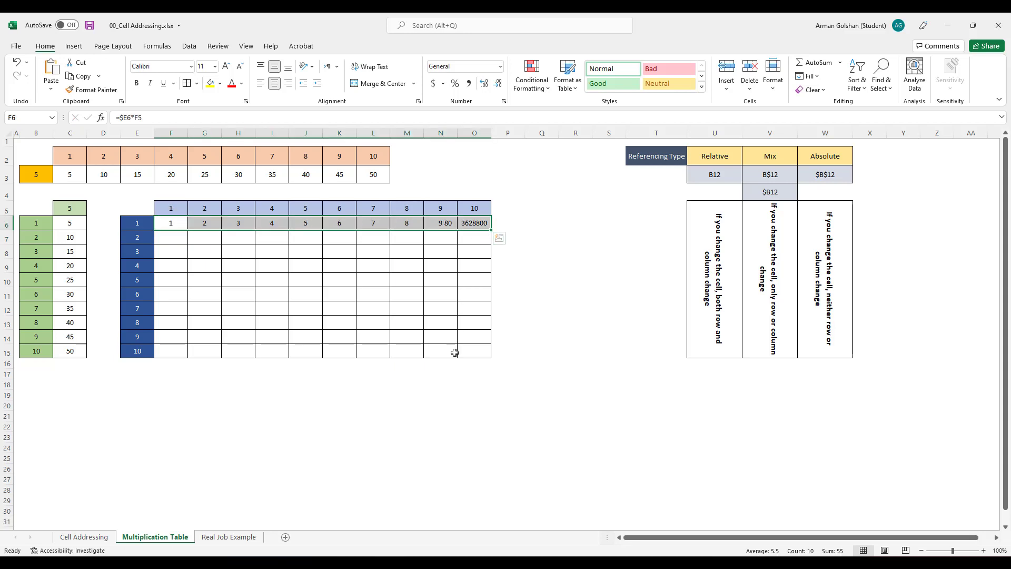
Step: Fill the =$E6*F5 formula through F6:O15, and clear the filled results in F9:O15
left_click(170, 221)
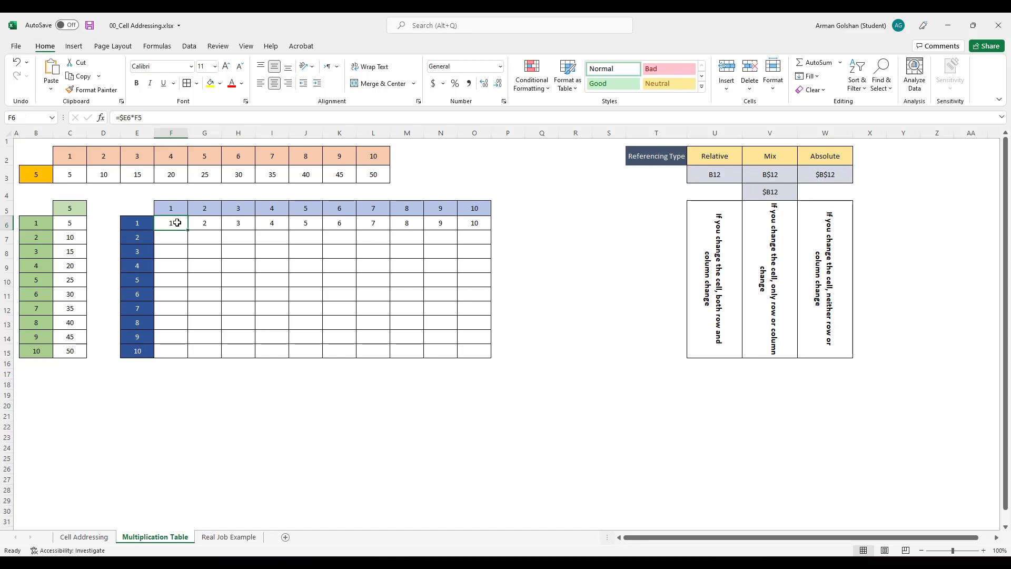
left_click_drag(186, 231, 491, 358)
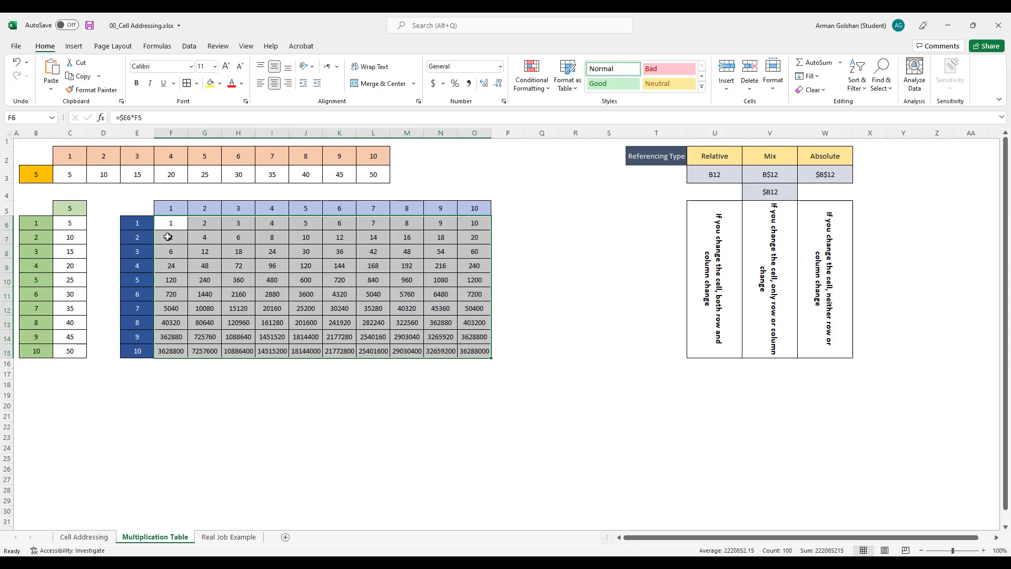
left_click_drag(167, 237, 472, 339)
left_click_drag(176, 253, 478, 352)
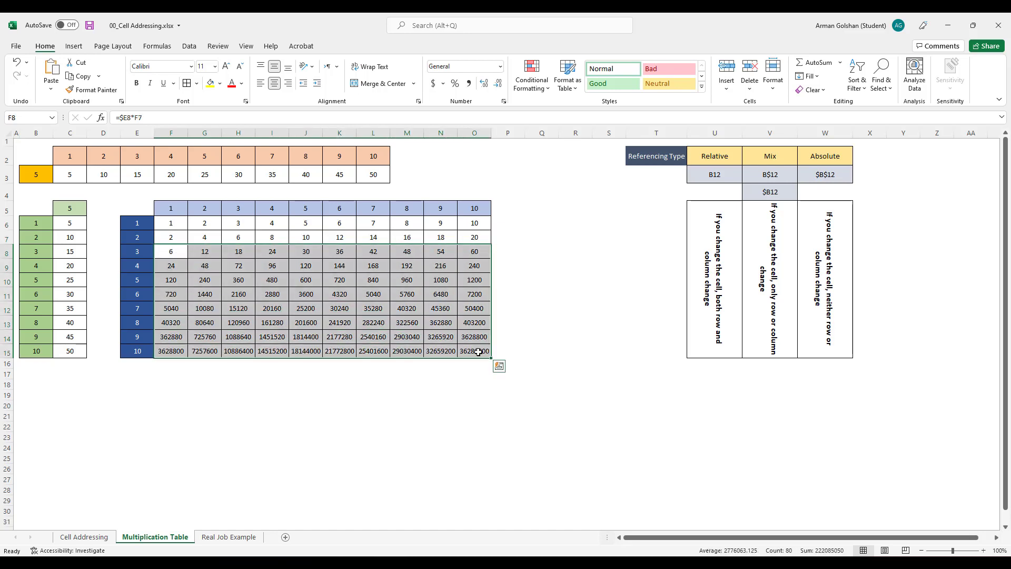
left_click_drag(169, 264, 472, 352)
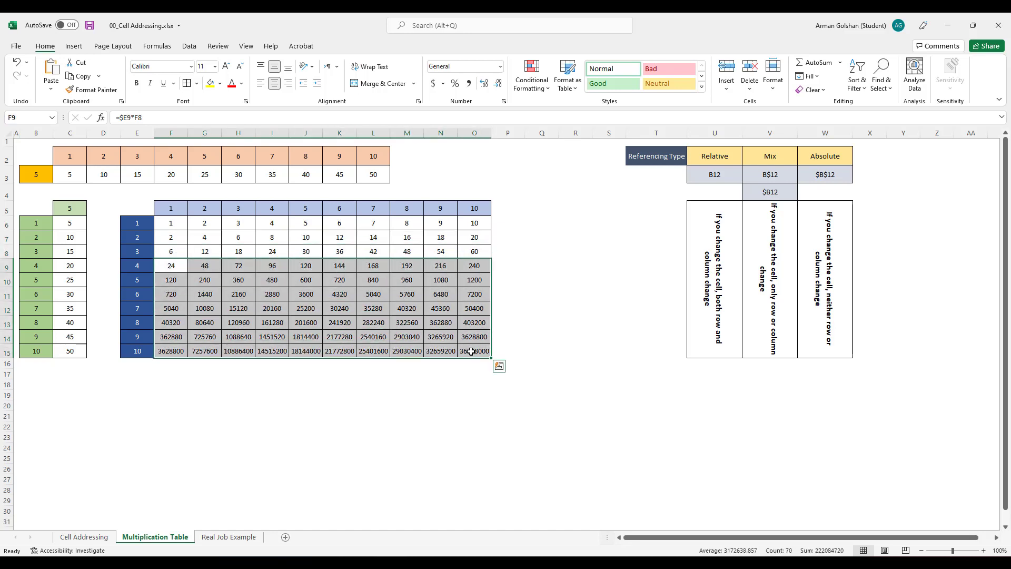
key("Delete")
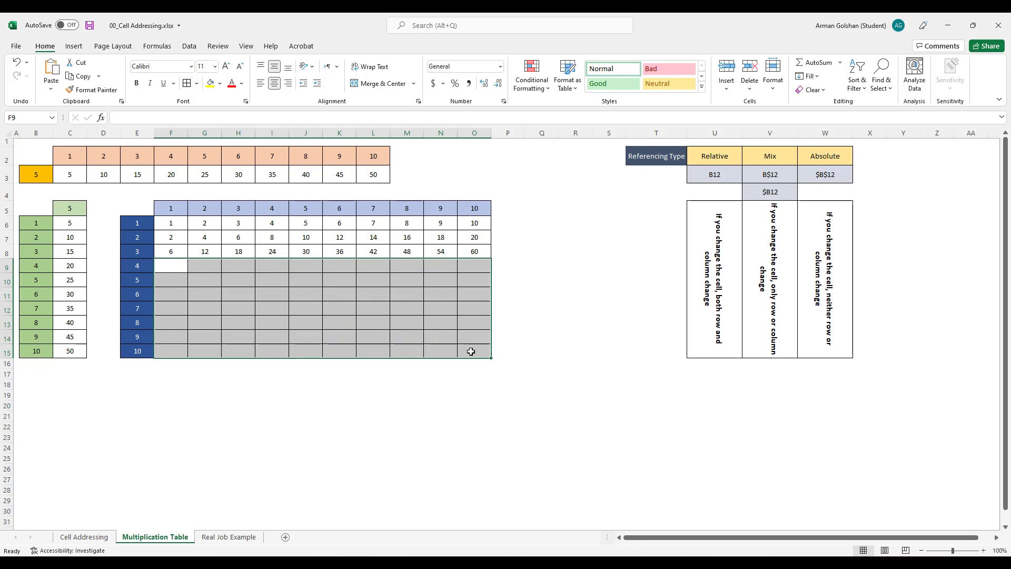
Step: Repoint the second reference in F8's formula to header F5 and lock its row, so that it reads =$E8*F$5
left_click(171, 253)
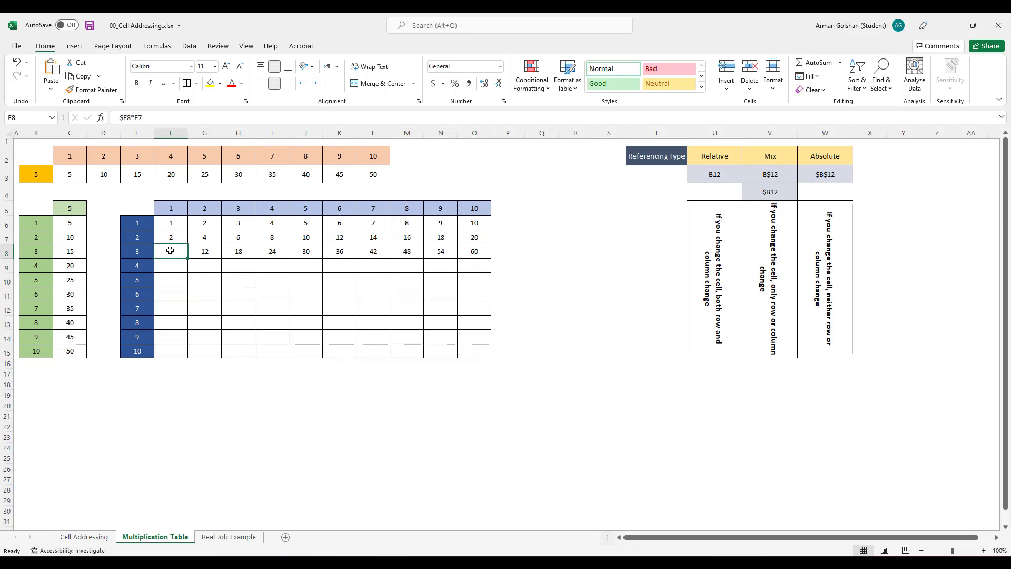
left_click(174, 117)
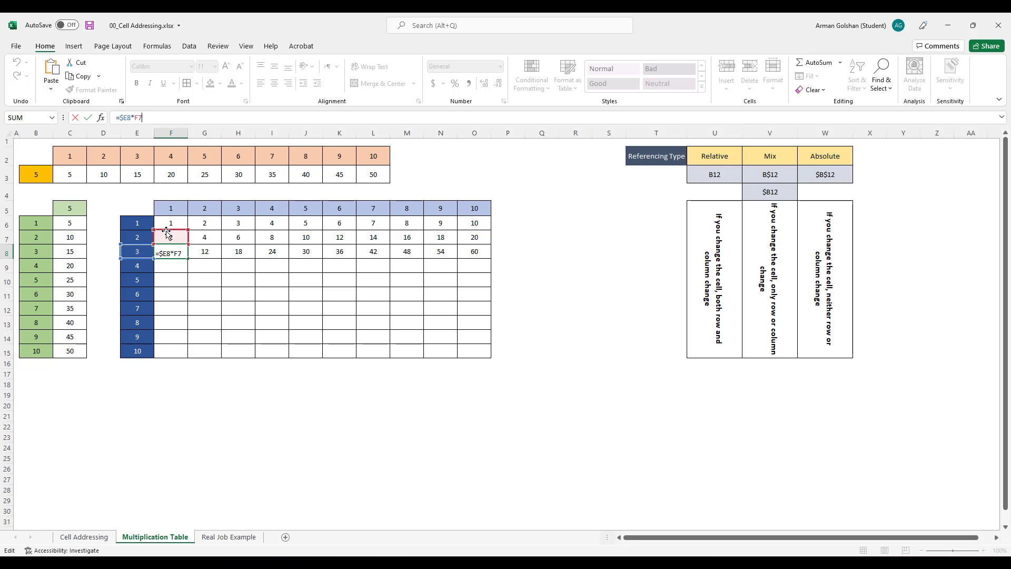
left_click(170, 209)
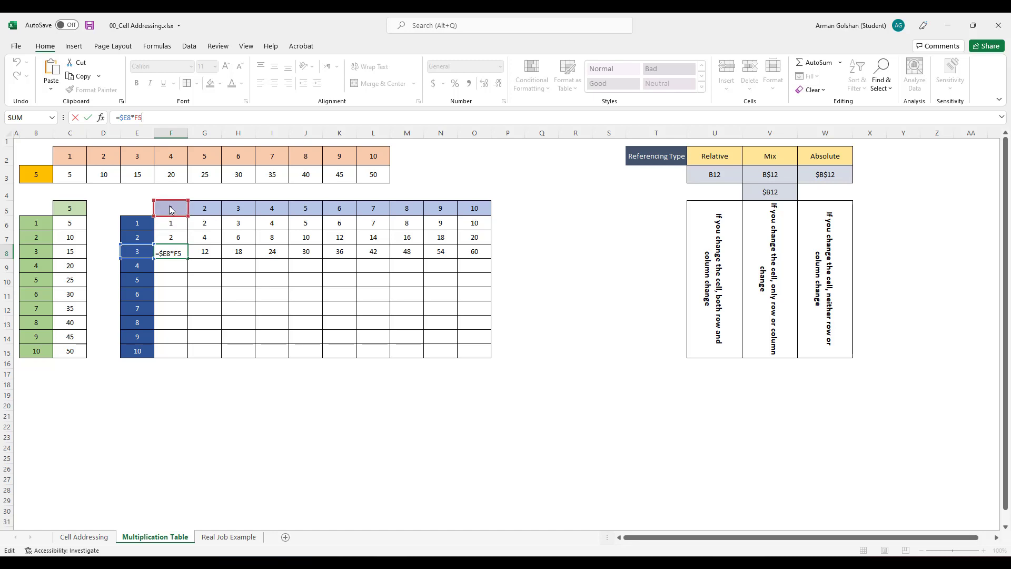
mouse_move(170, 209)
left_mouse_down()
mouse_move(177, 303)
mouse_move(184, 217)
left_mouse_up()
left_click(139, 115)
key("F4")
key("F4")
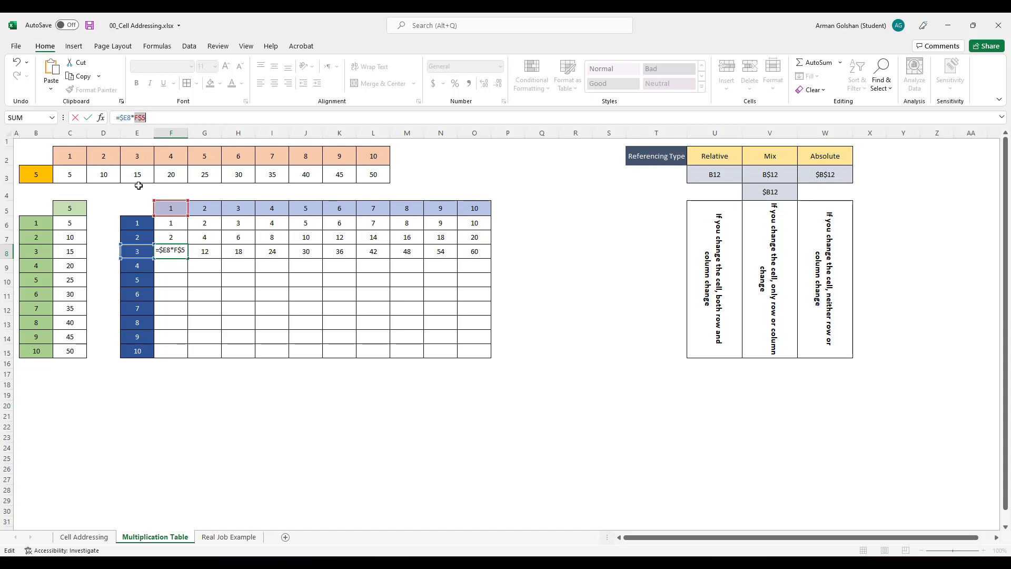
key("ctrl+Return")
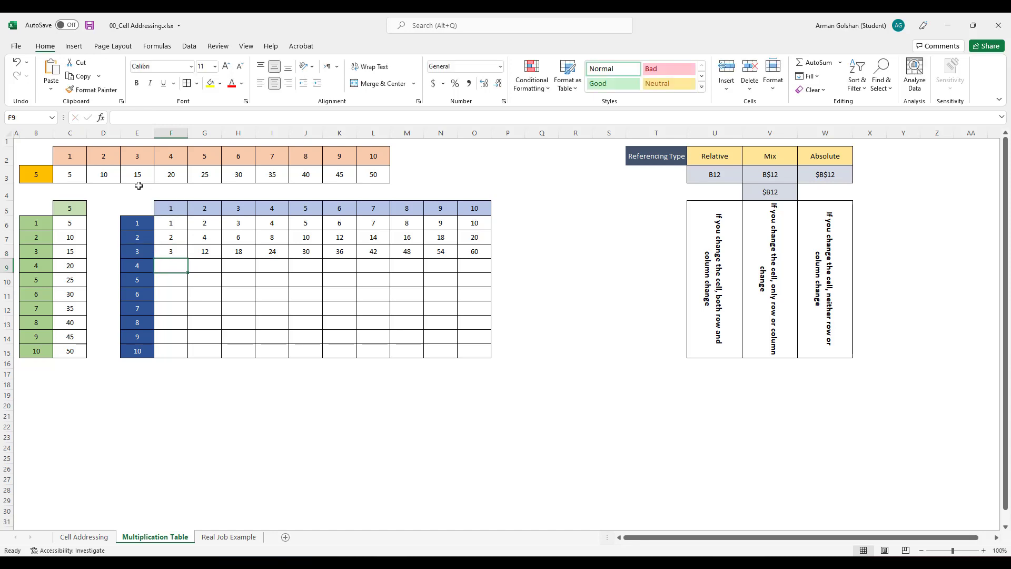
Step: Lock row 5 in F6's formula so that it reads =$E6*F$5, and fill it across and down to O15
left_click(163, 223)
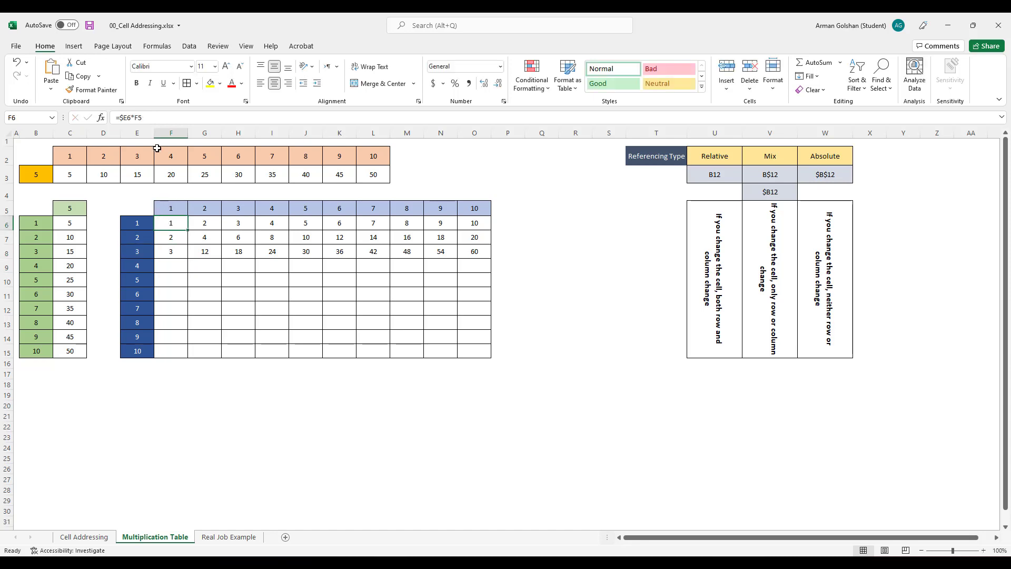
left_click(138, 117)
key("F4")
key("F4")
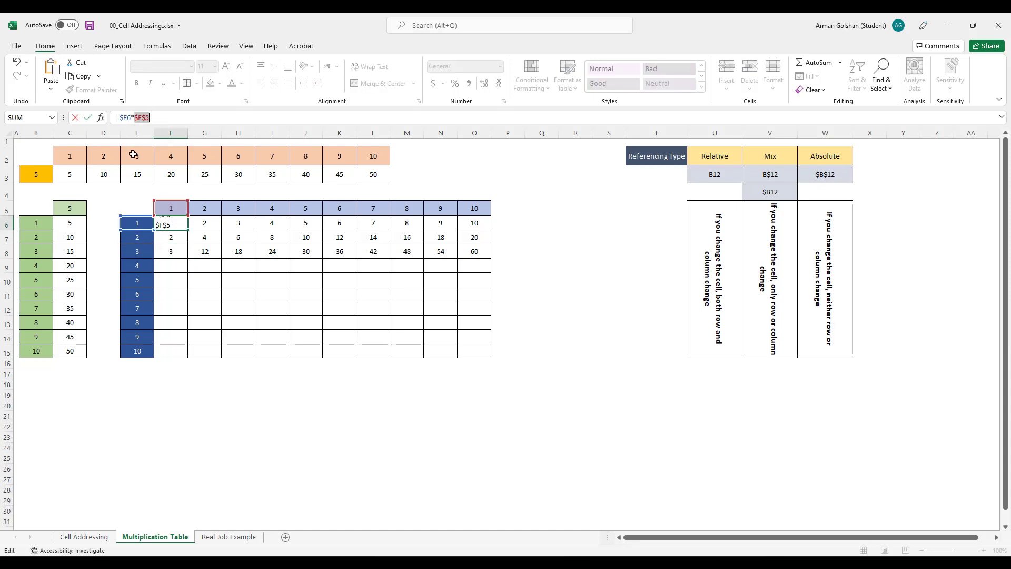
key("ctrl+Return")
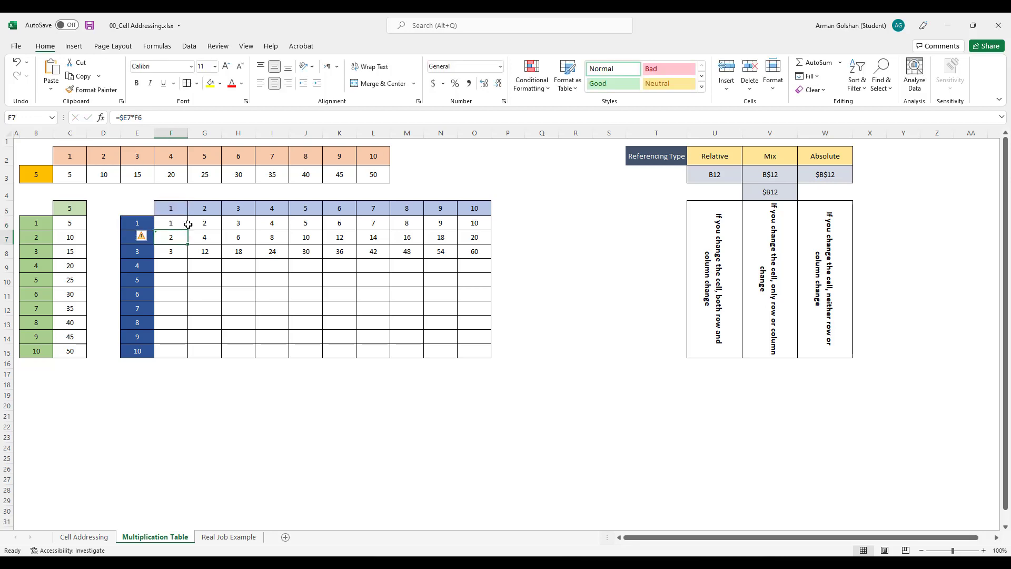
left_click_drag(190, 230, 485, 352)
left_click(446, 397)
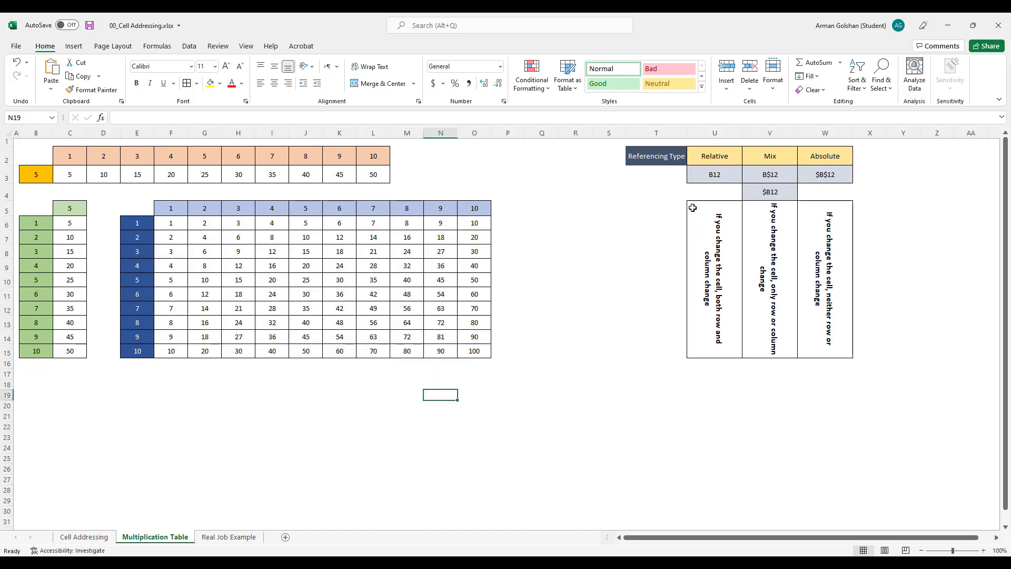
left_click(699, 156)
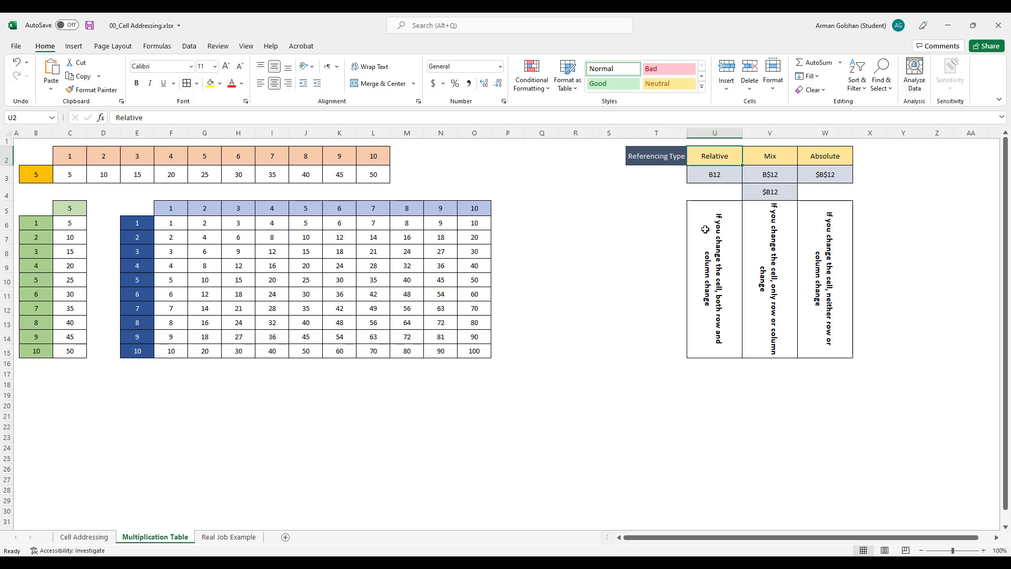
left_click(178, 381)
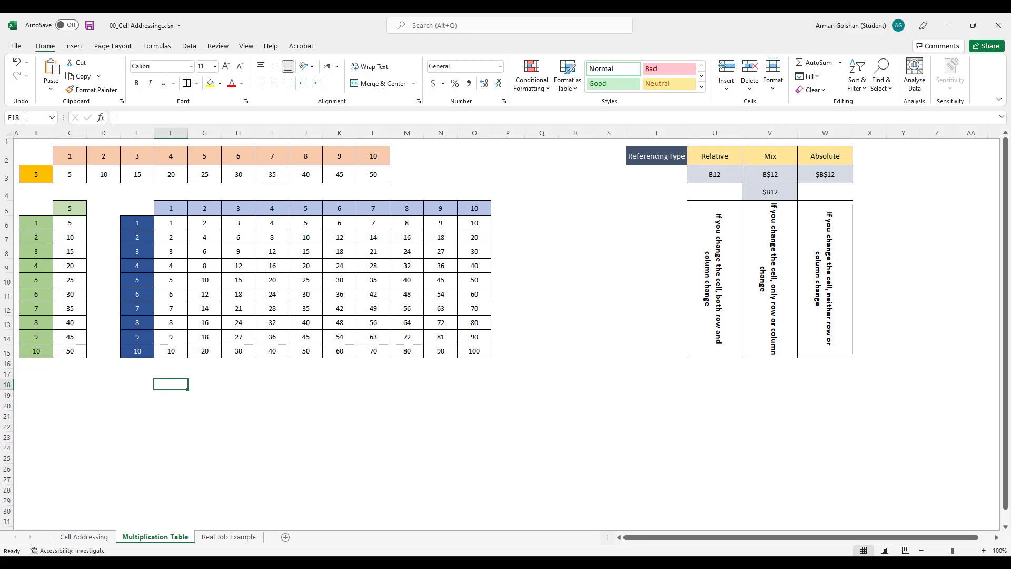
left_click(392, 381)
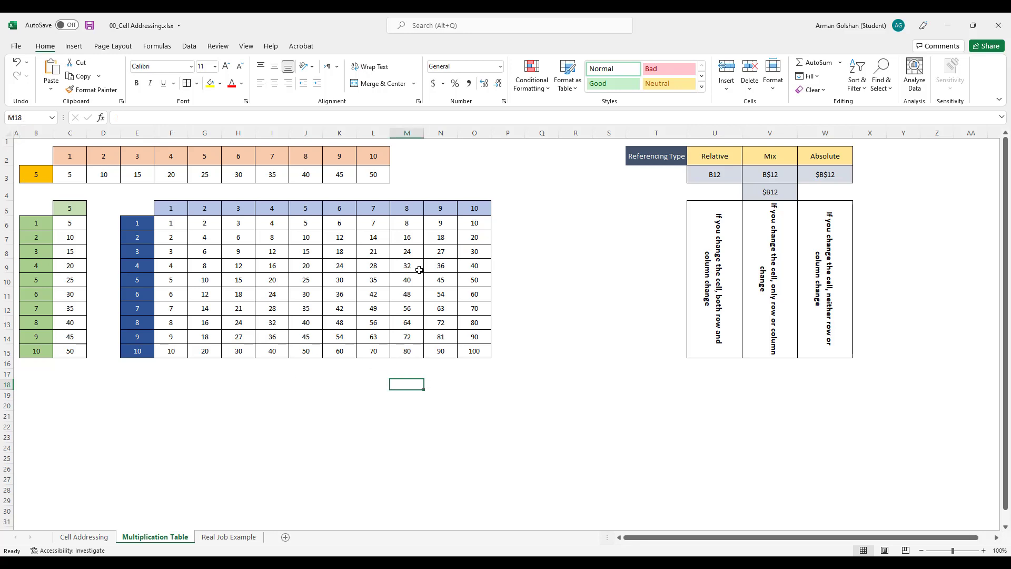
left_click(542, 188)
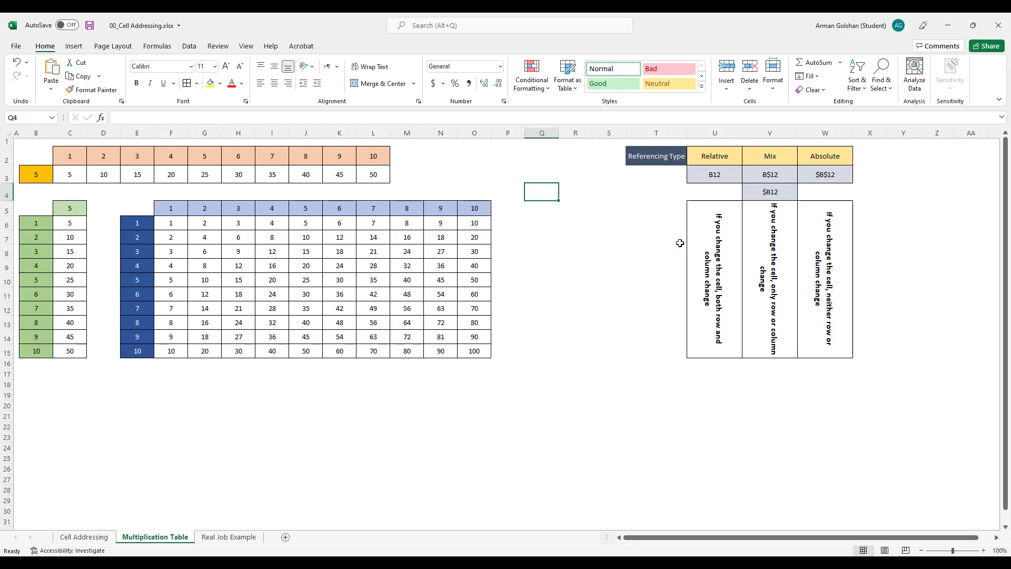
Step: Clear all the formulas in F6:O15 of the 10 by 10 table
left_click(165, 224)
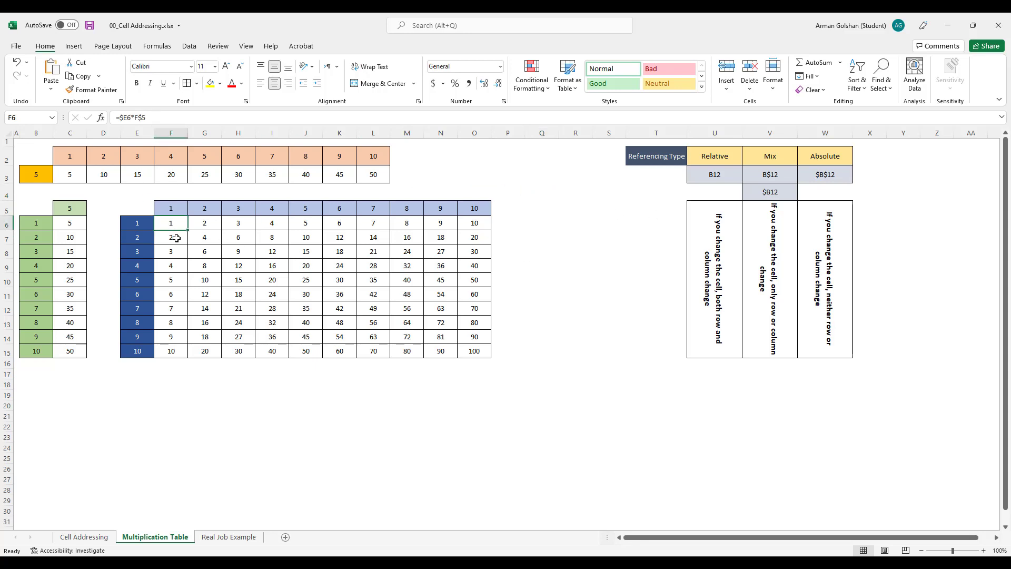
left_click_drag(177, 222, 468, 353)
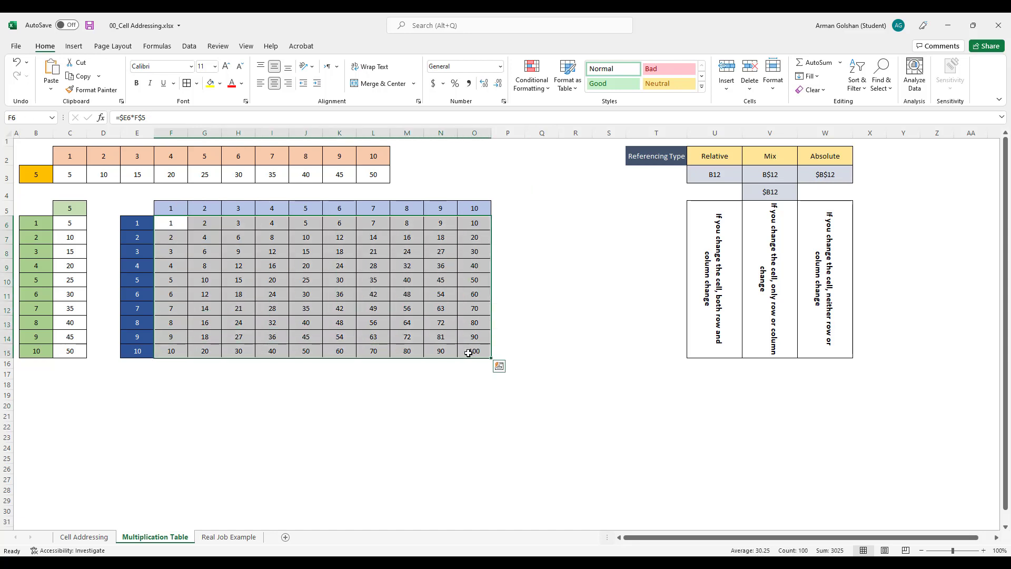
key("Delete")
Step: Enter the formula =E6*F5 with relative references in F6 of the 10 by 10 table
left_click(164, 221)
left_click(145, 118)
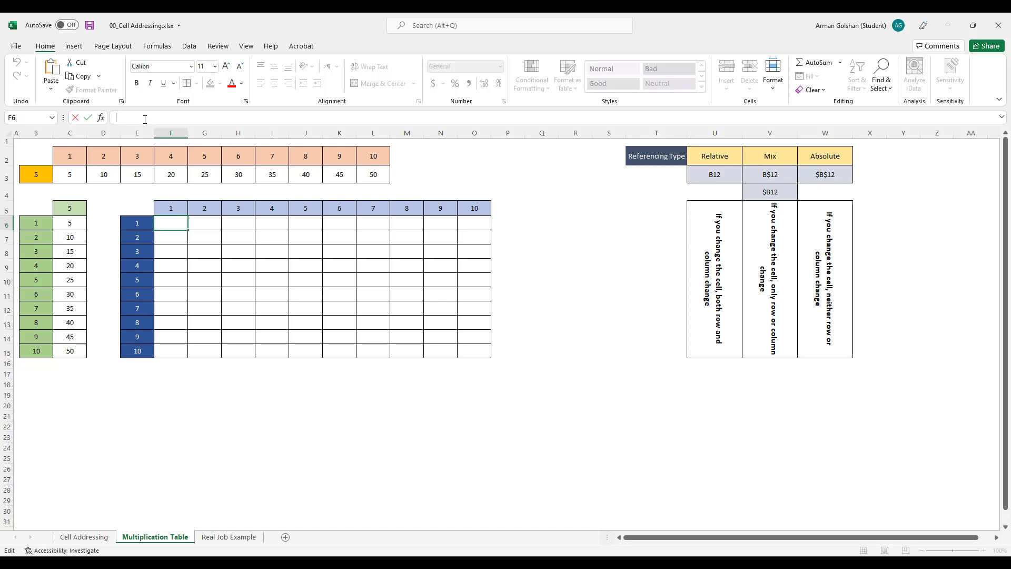
type("=")
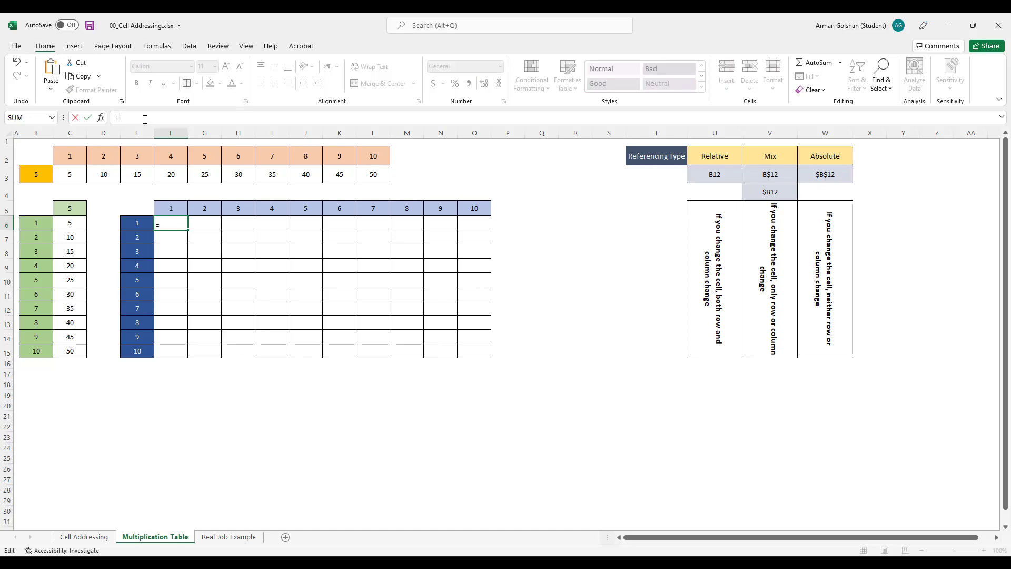
left_click(124, 221)
type("*")
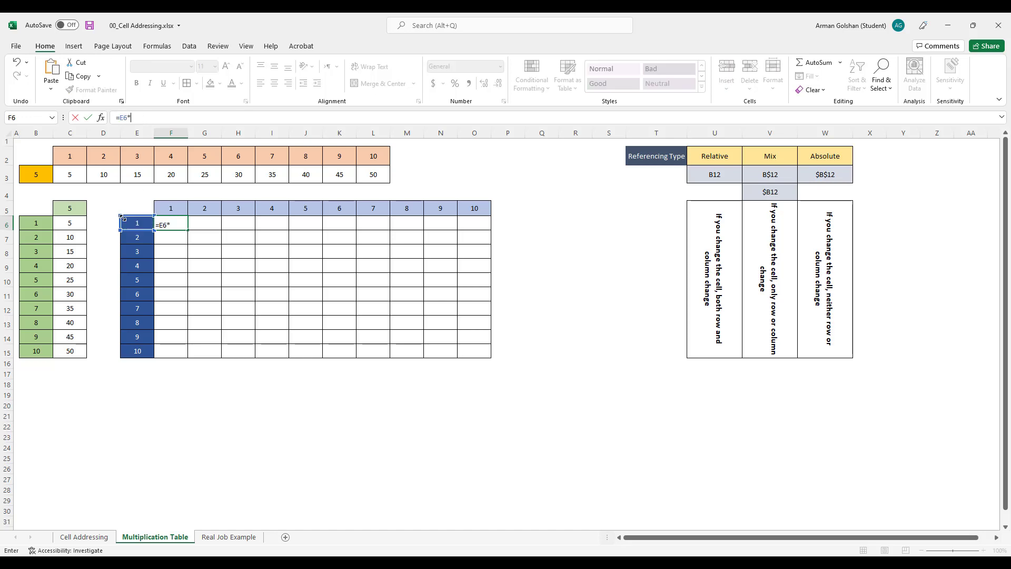
left_click(172, 208)
key("Return")
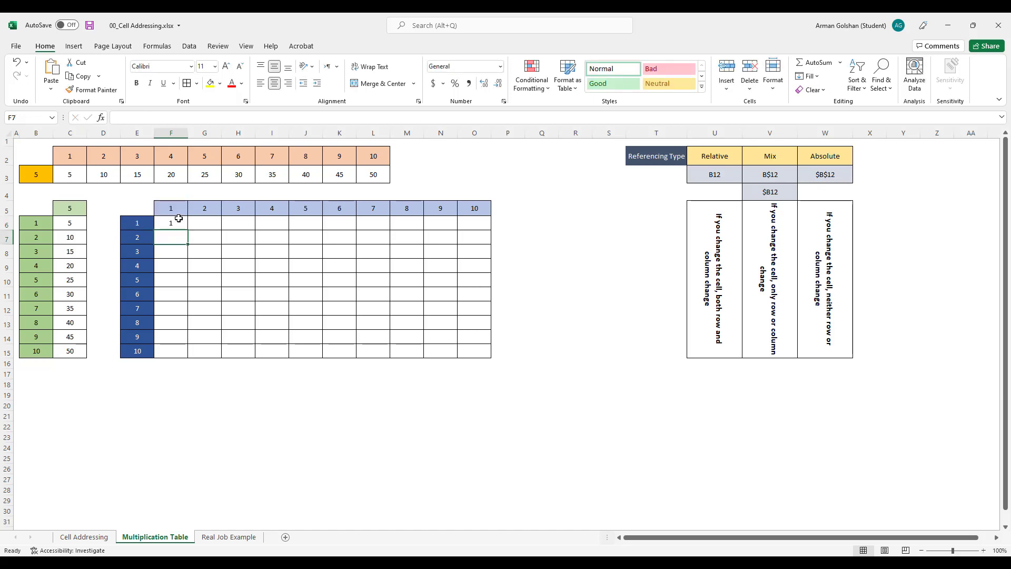
Step: Fill the relative formula =E6*F5 through F6:O15 and inspect which cells J10's formula refers to
left_click(179, 218)
left_click_drag(187, 231, 487, 356)
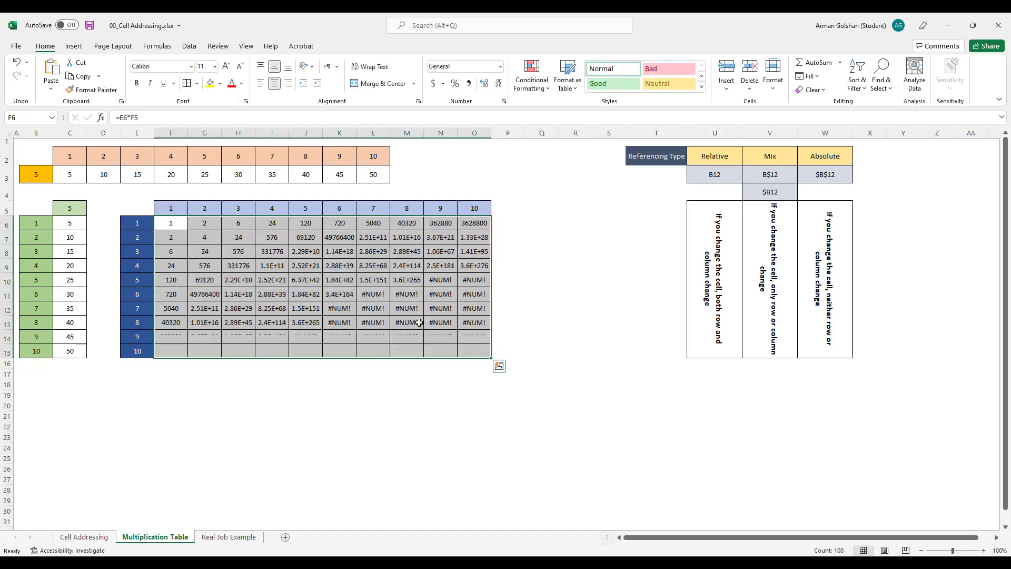
left_click(308, 281)
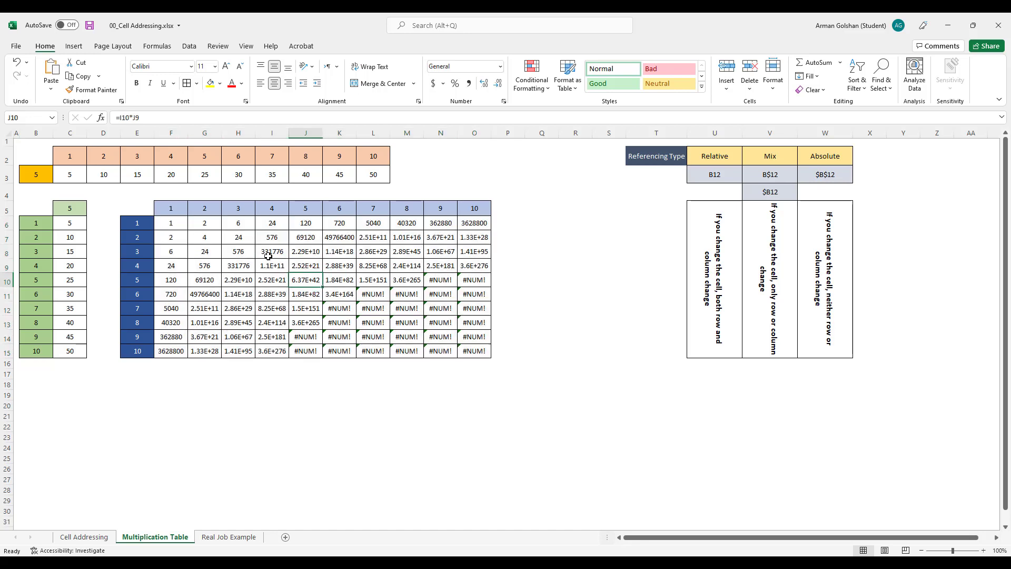
left_click(222, 119)
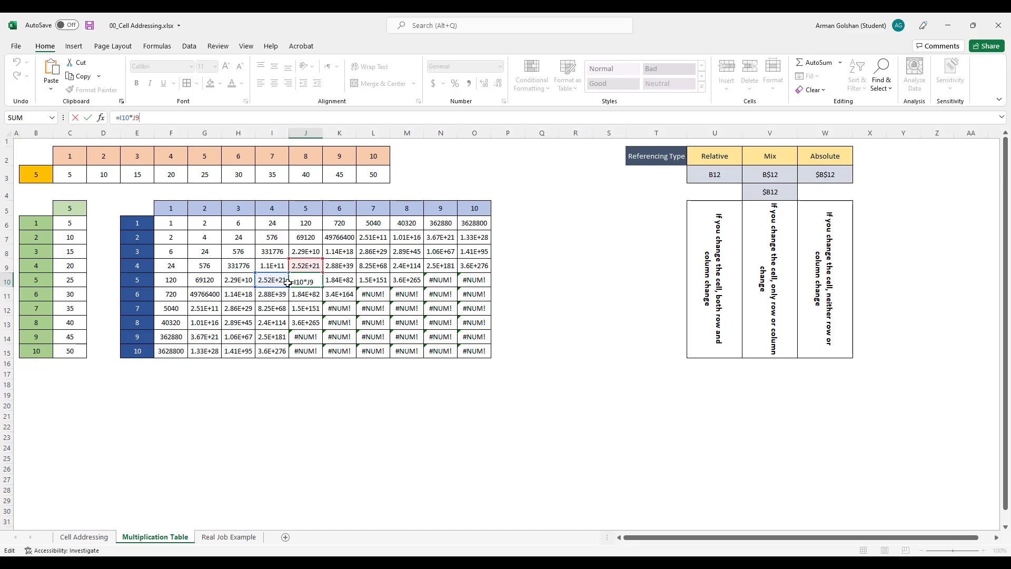
Step: Lock column E and row 5 in F6's formula so that it reads =$E6*F$5, and fill it through O15
left_click(179, 224)
left_click(121, 118)
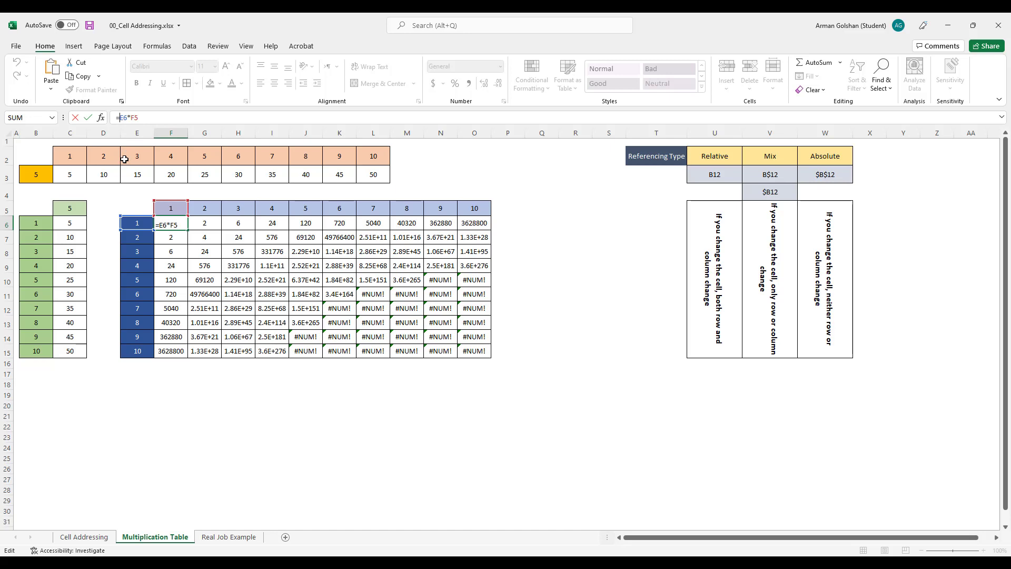
key("F4")
key("F4")
key("F4")
left_click(140, 116)
key("F4")
key("F4")
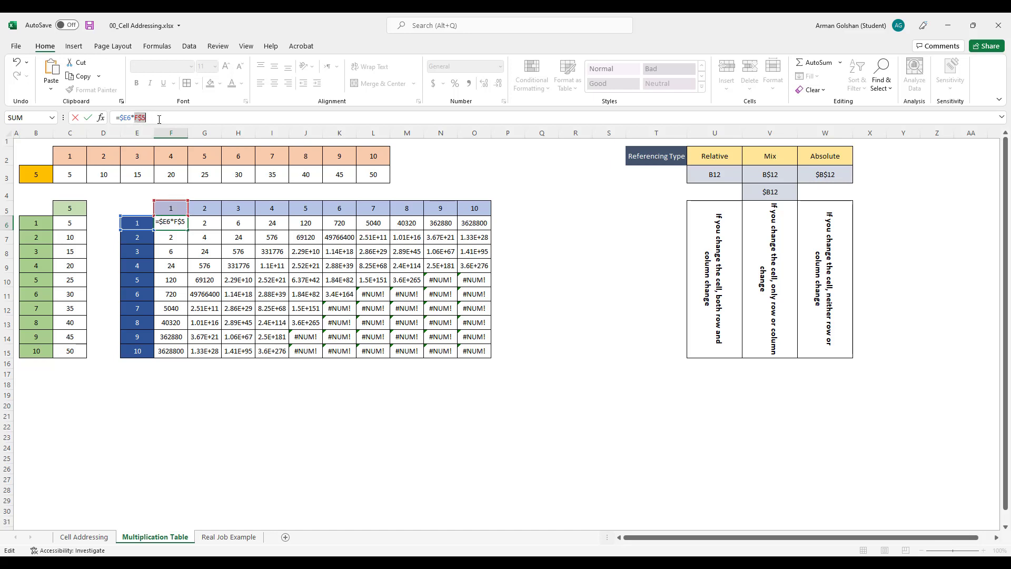
key("ctrl+Return")
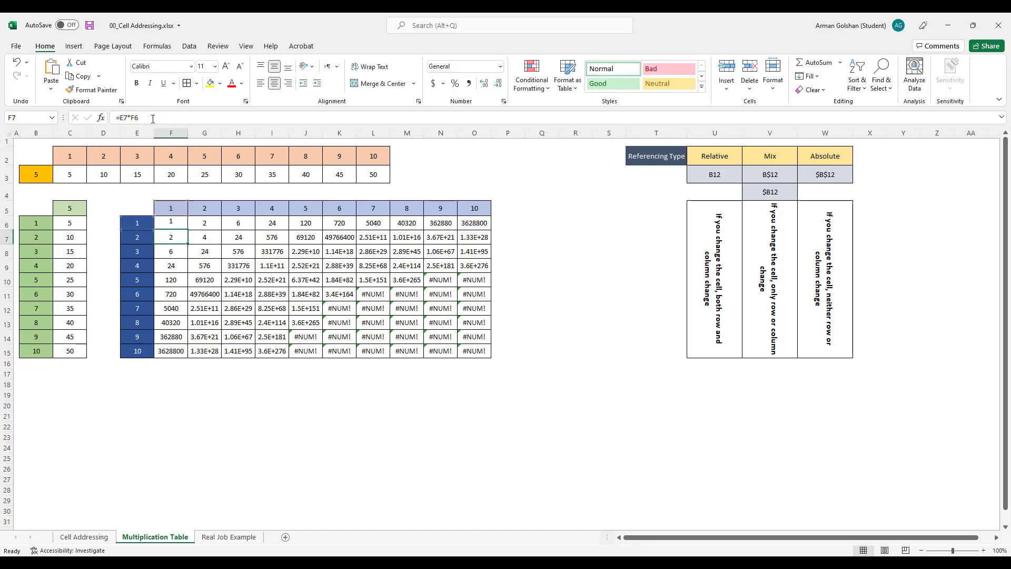
left_click_drag(188, 228, 491, 358)
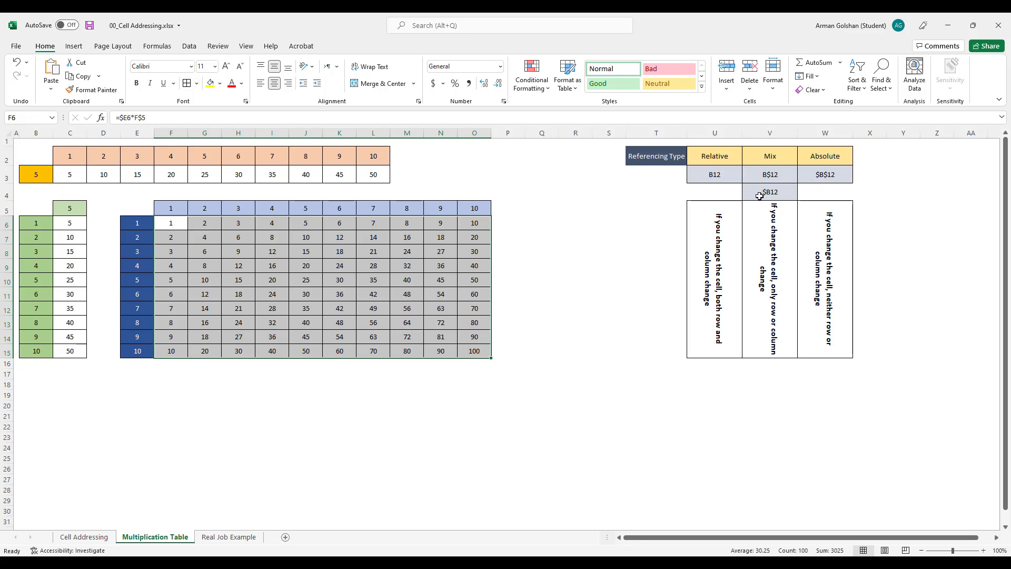
left_click(819, 174)
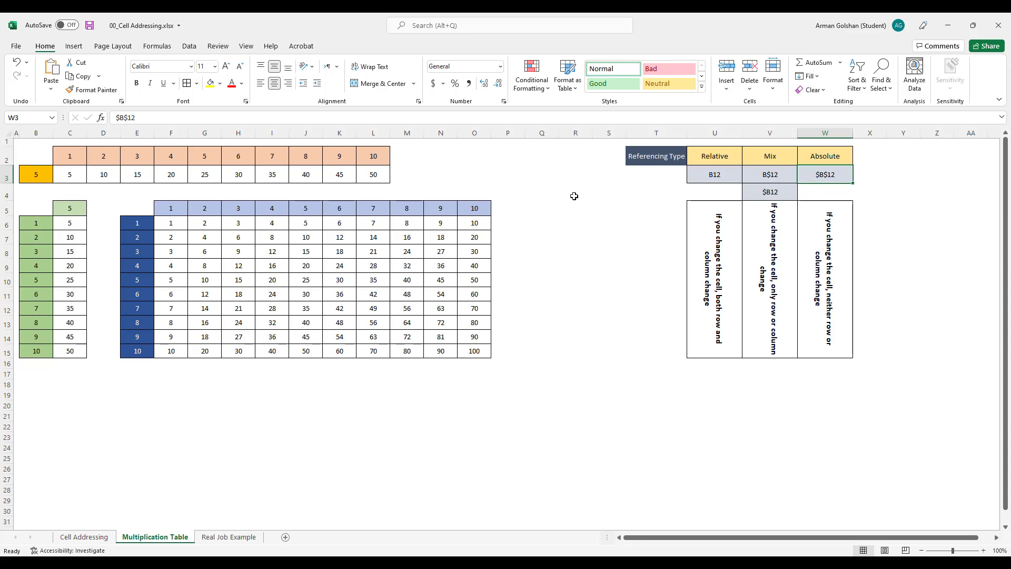
left_click(550, 178)
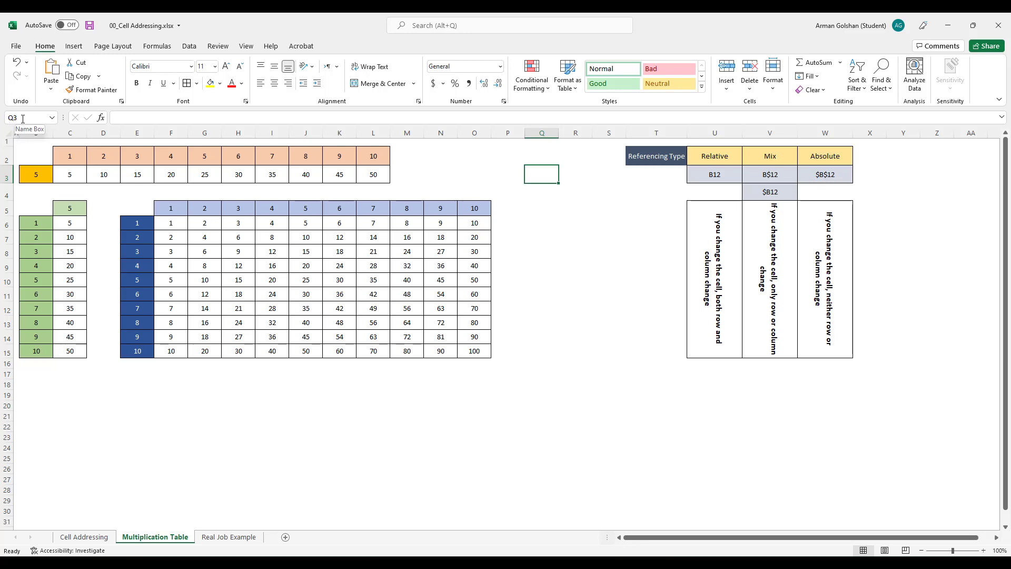
left_click(135, 194)
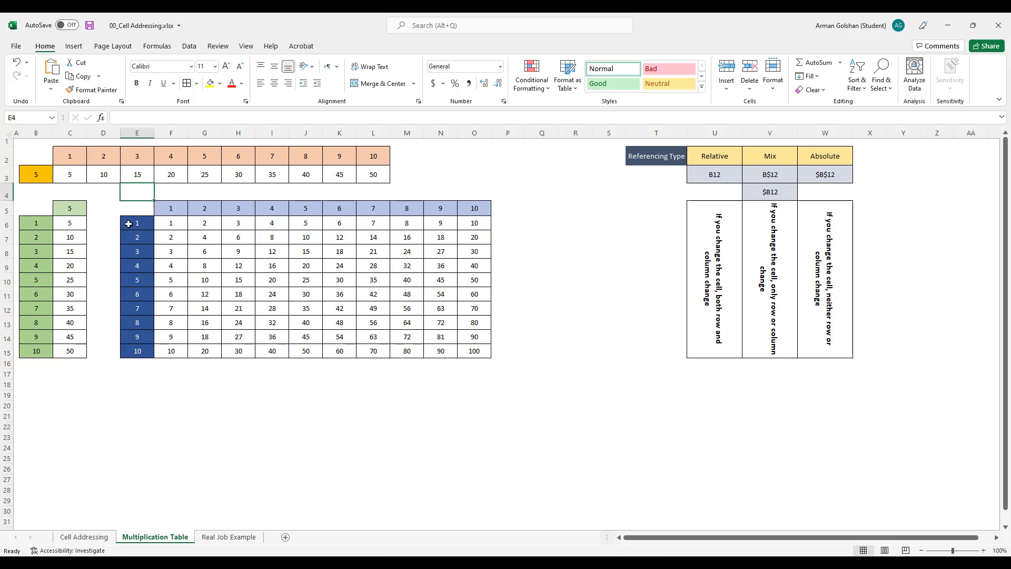
Step: Open the Real Job Example sheet and widen the Salary After Tax column to about 15.71
left_click(250, 538)
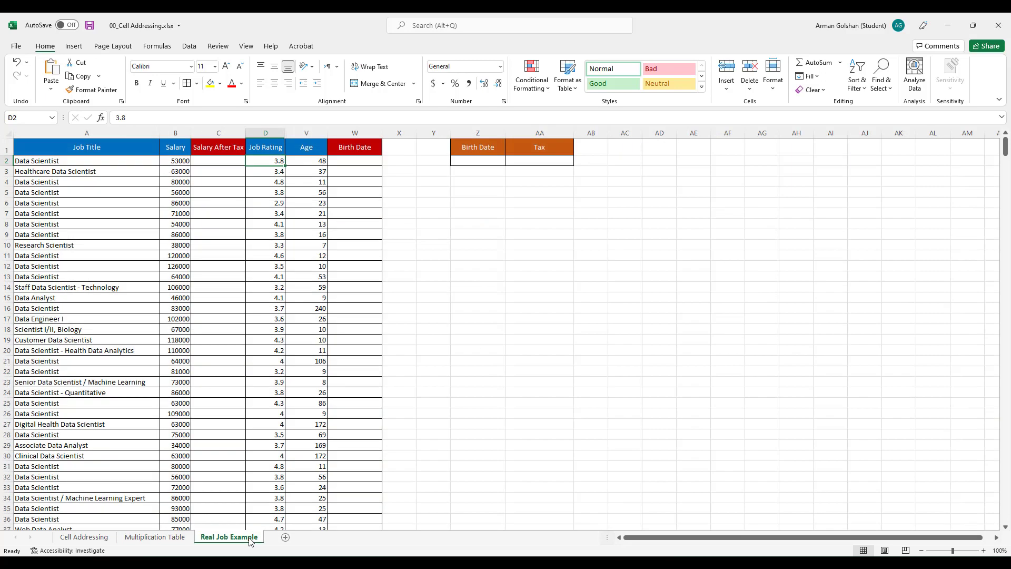
left_click(221, 161)
left_click_drag(246, 132, 246, 132)
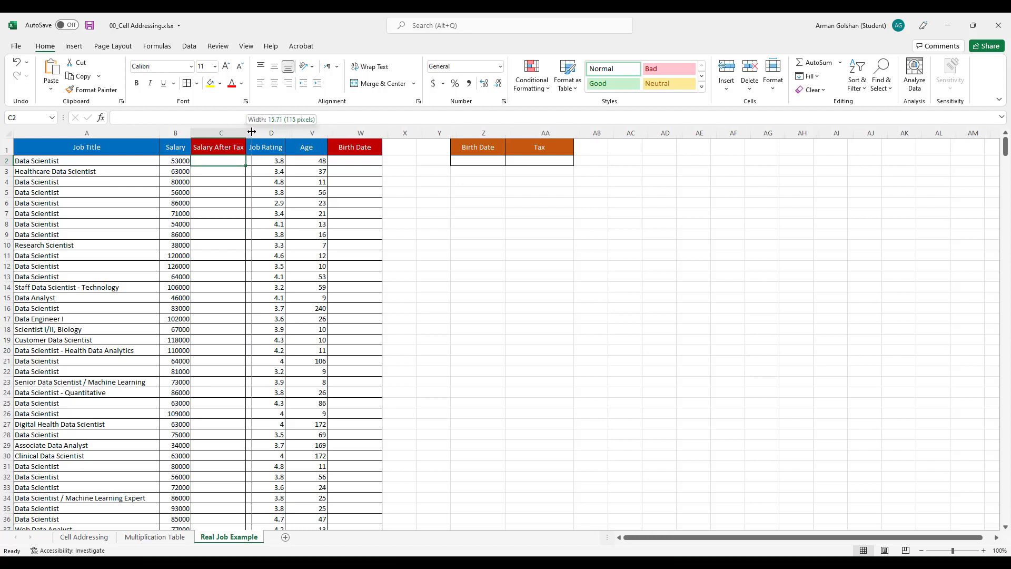
double_click(246, 132)
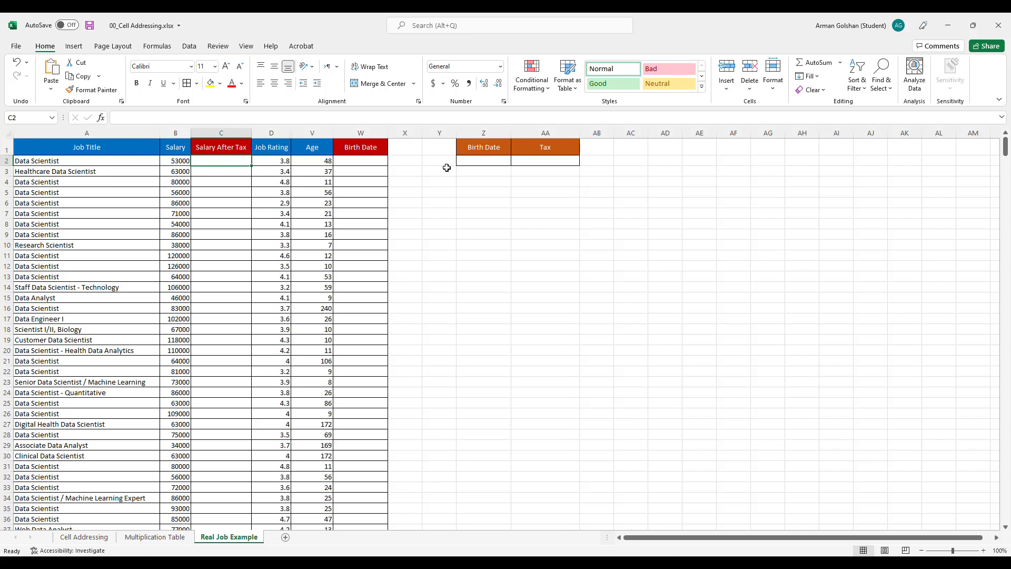
Step: Enter a tax rate of 8% in AA2 under the Tax heading
left_click(531, 162)
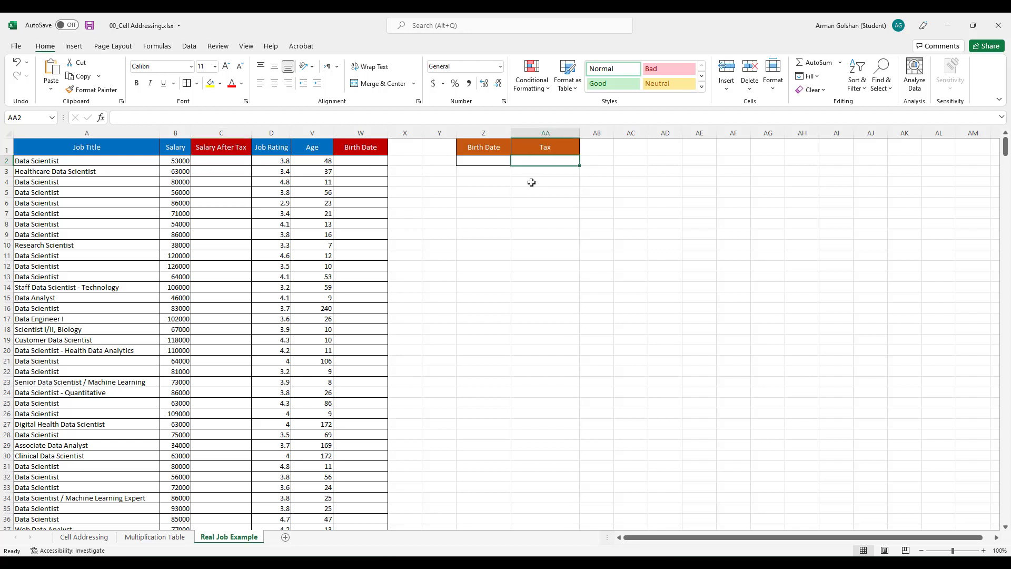
type("8%")
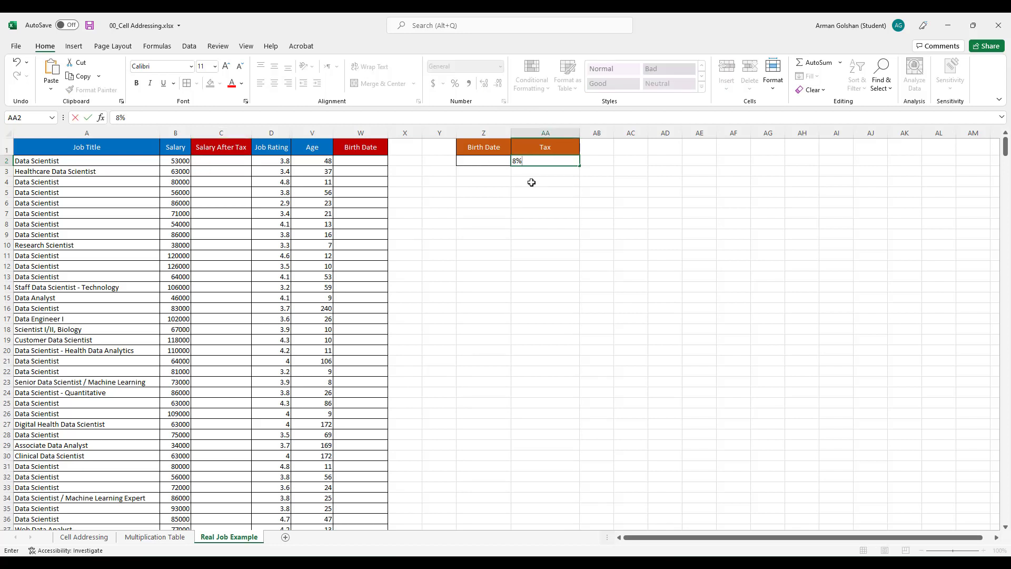
left_click(487, 161)
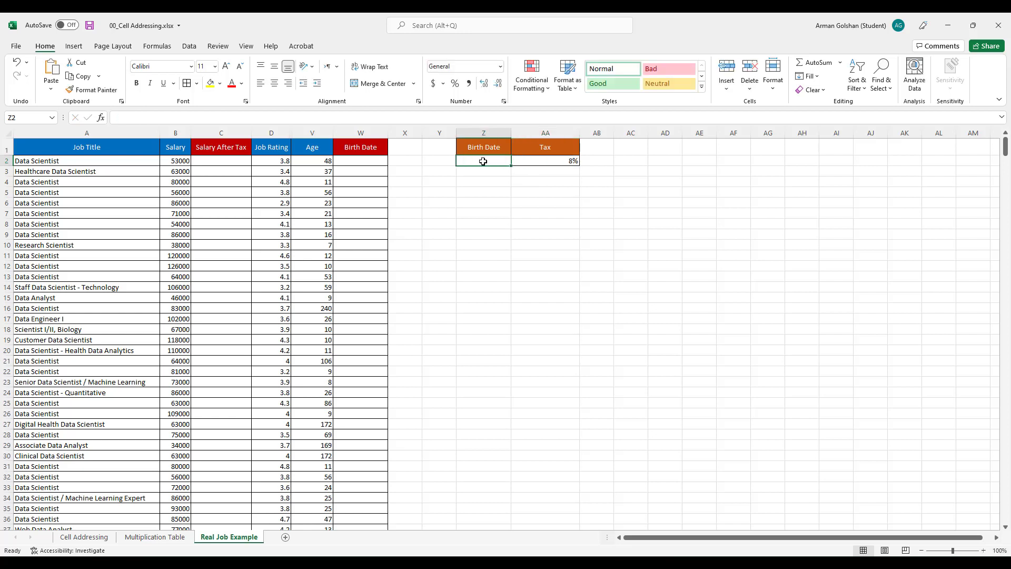
Step: Enter the year 2022 in Z2, under the Birth Date heading beside the tax rate
left_click(306, 163)
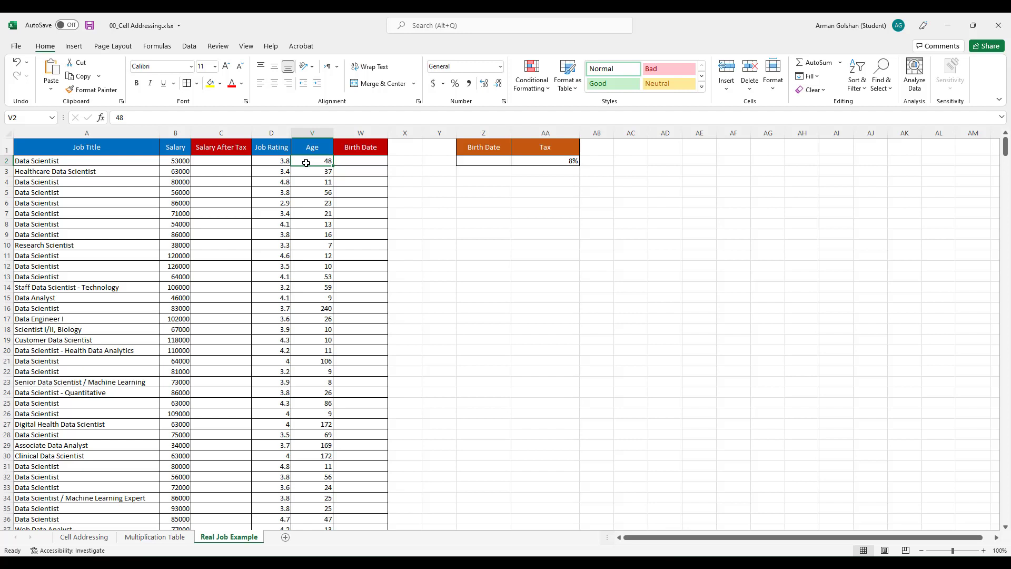
left_click(490, 164)
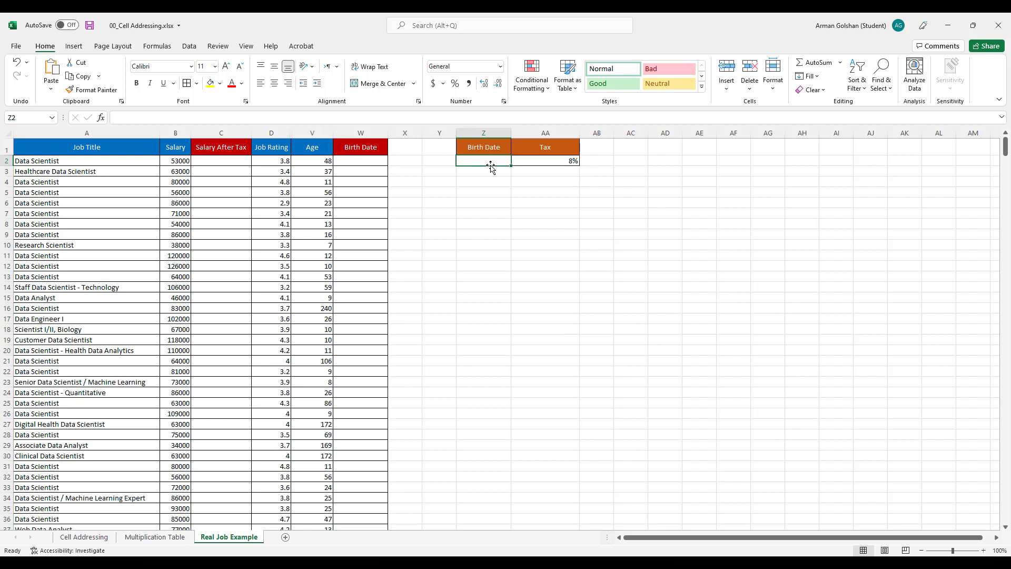
type("2")
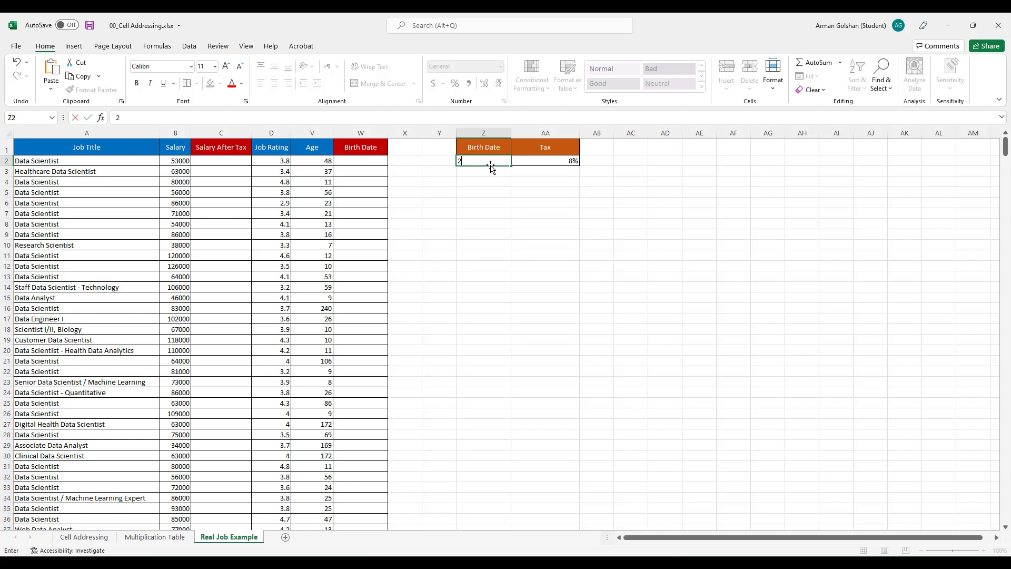
type("020")
key("BackSpace")
type("2")
left_click(451, 200)
Step: Calculate the birth year in W2 with the relative formula =Z2-V2, and fill it down to W23
left_click(358, 162)
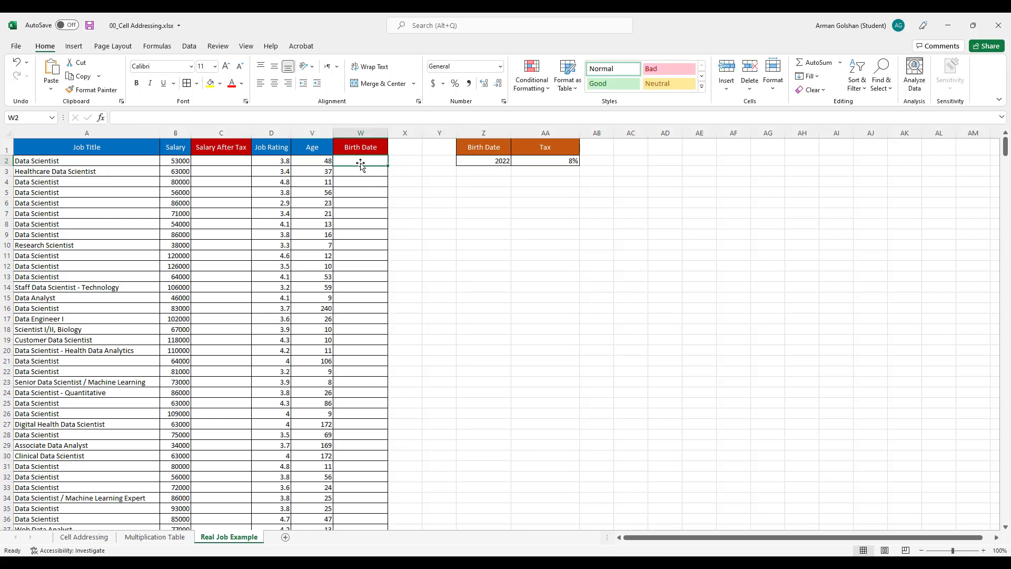
type("=")
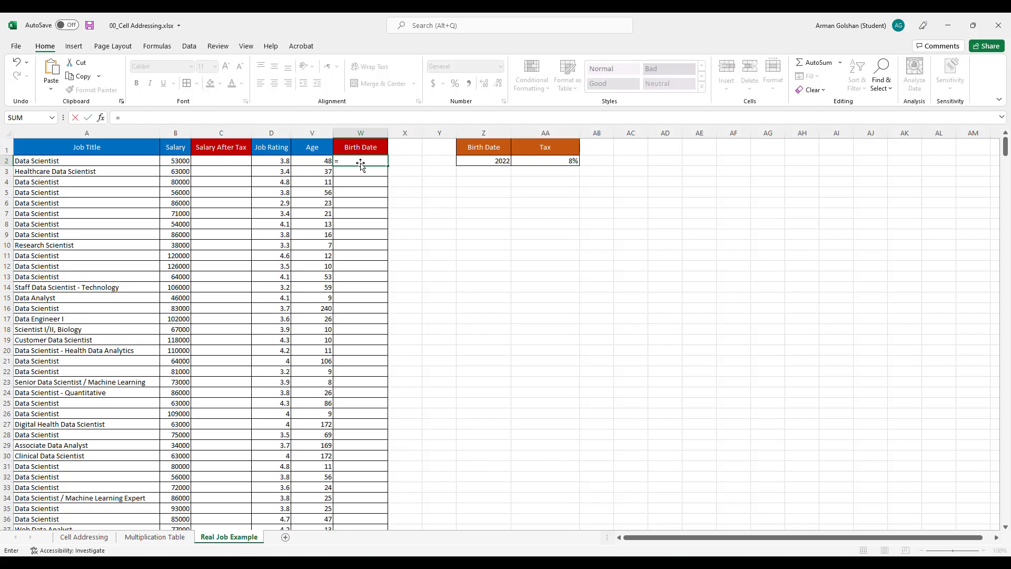
left_click(485, 162)
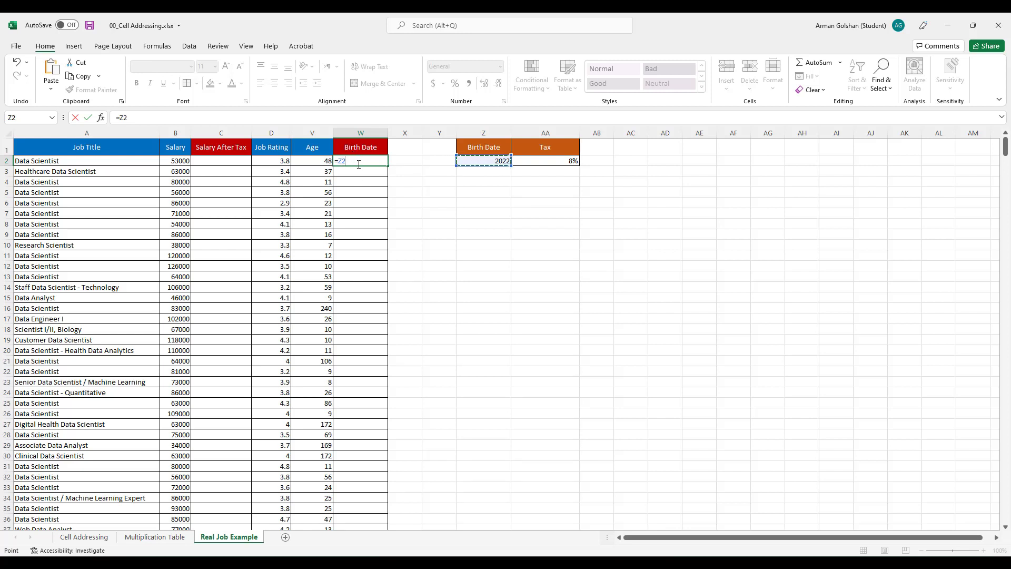
type("-")
left_click(312, 160)
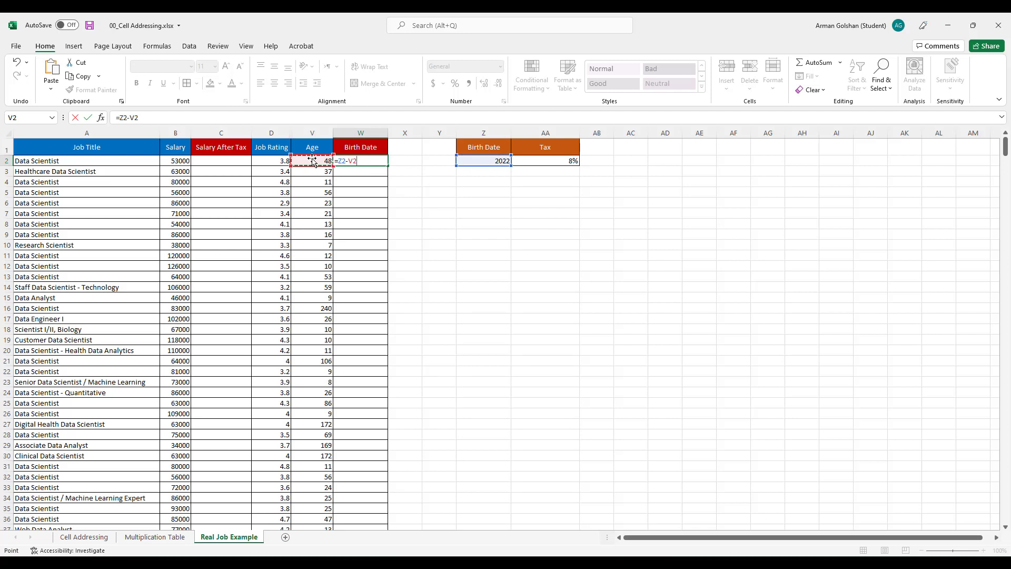
key("Return")
left_click(352, 160)
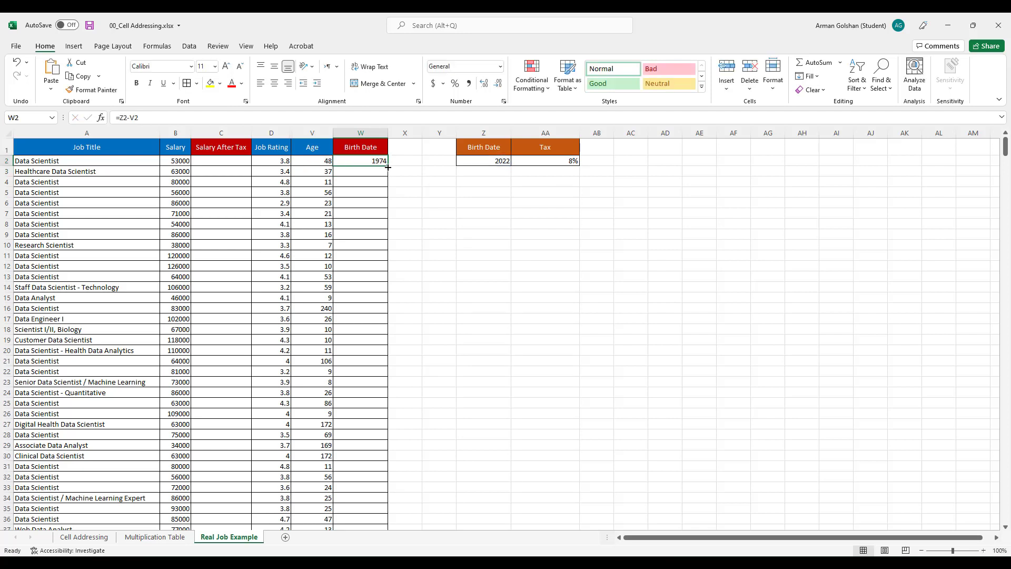
left_click_drag(388, 167, 392, 384)
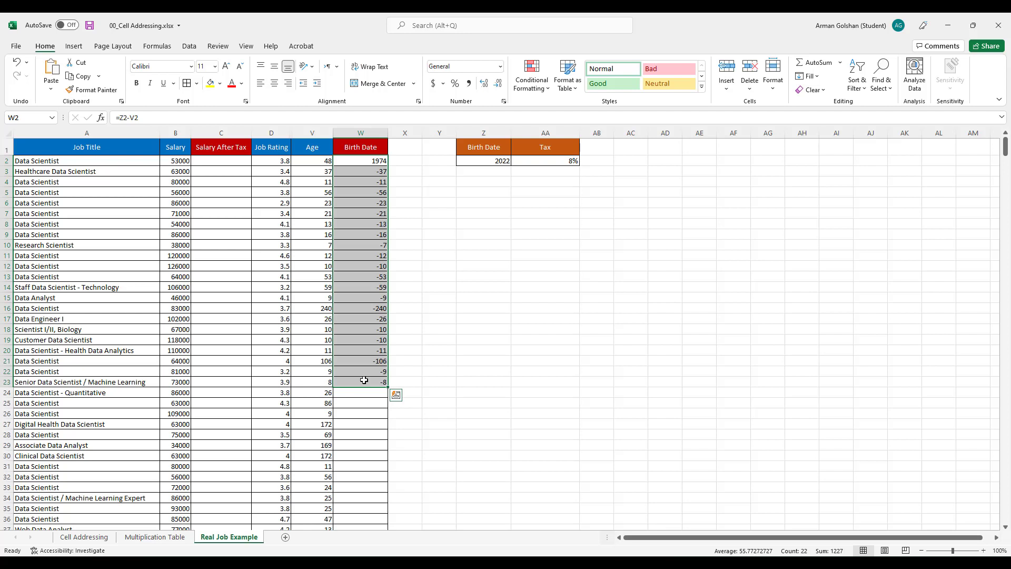
Step: Examine how the references shift in the filled Birth Date formulas, tracing the cells used by W7 and W10
left_click(358, 170)
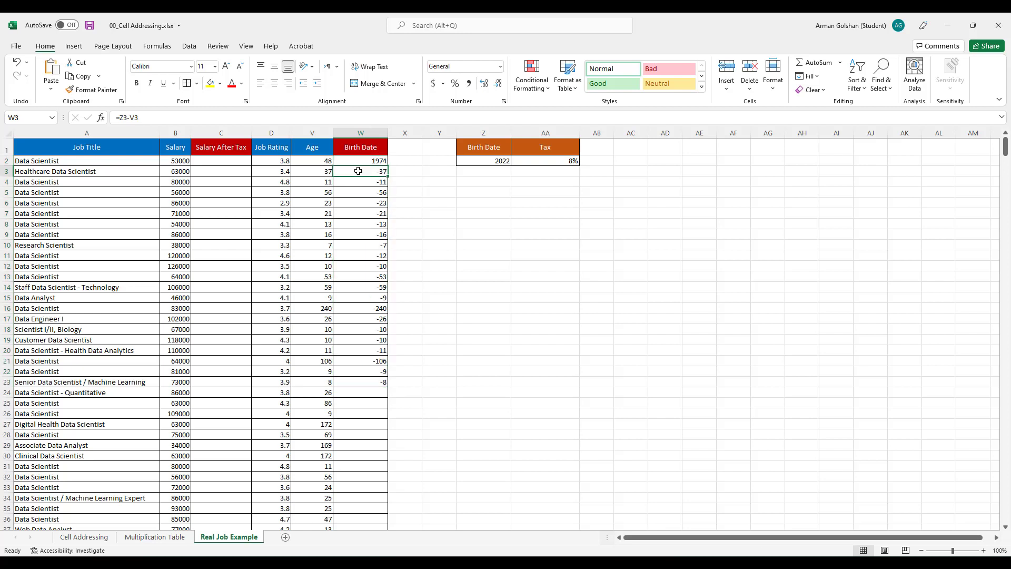
left_click(356, 182)
left_click(354, 193)
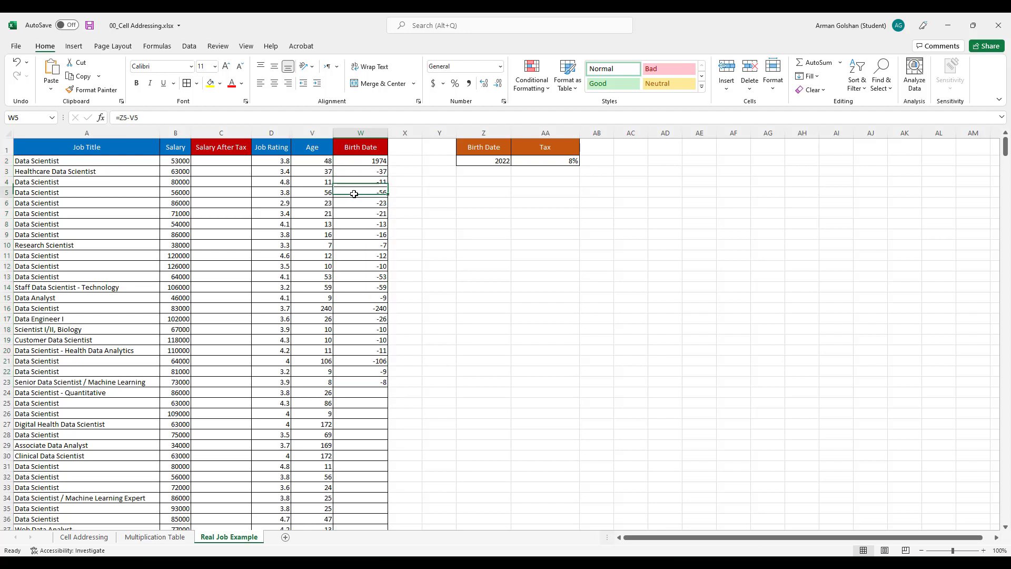
key("Down")
key("Down")
key("Down")
key("Down")
key("Down")
key("Down")
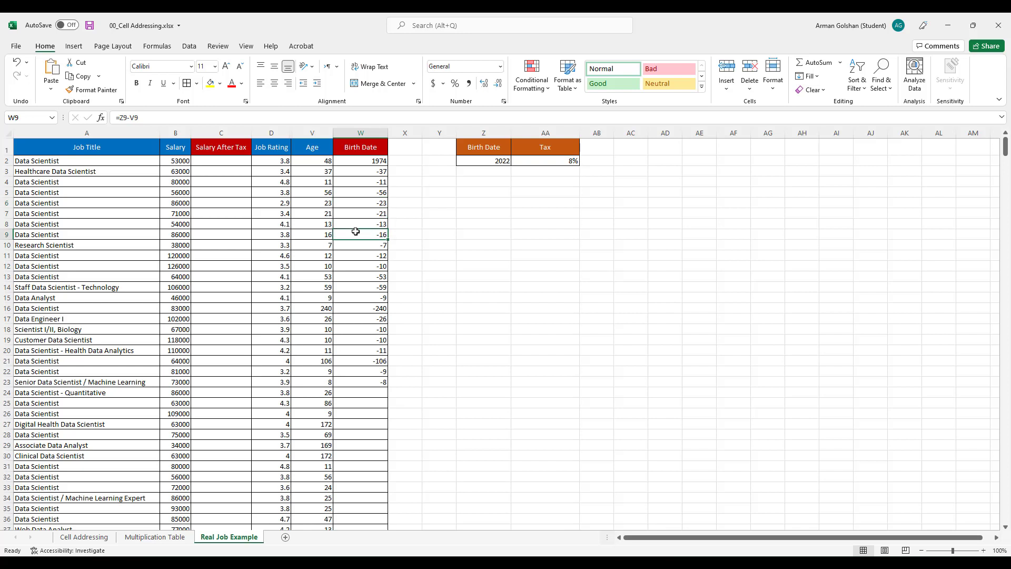
left_click(380, 210)
key("F2")
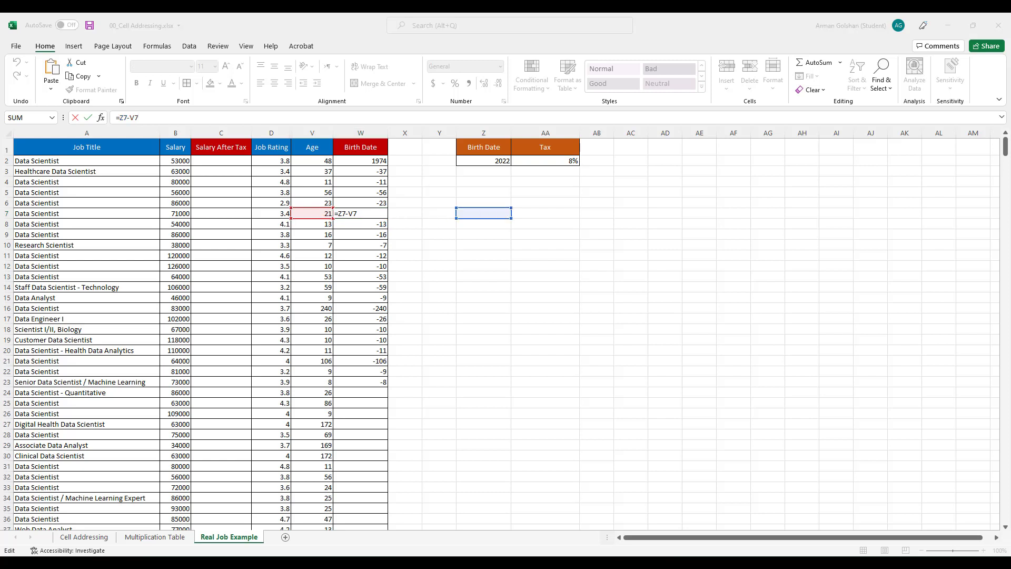
left_click(361, 245)
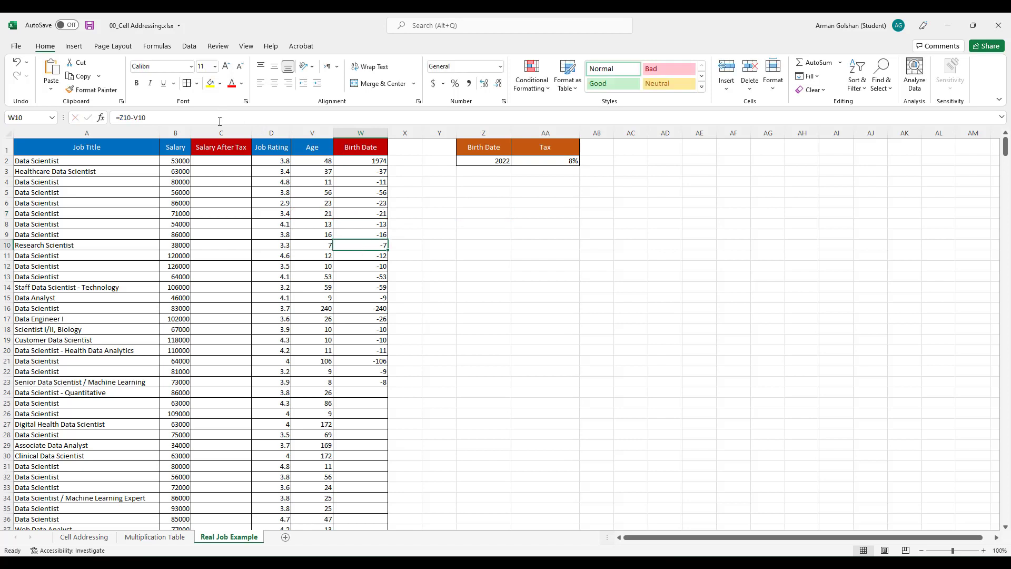
key("F2")
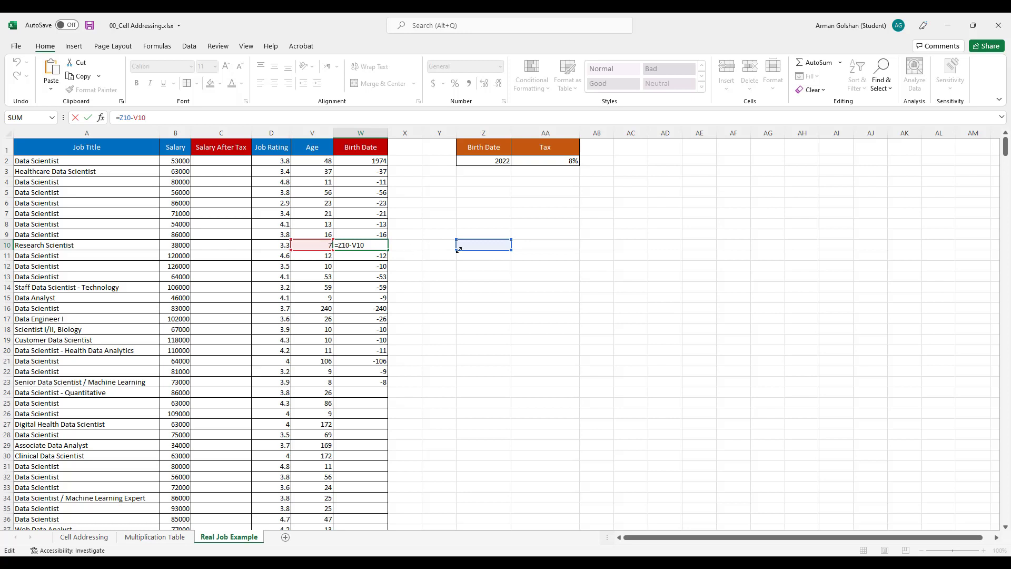
Step: Make the year reference in W2's Birth Date formula absolute, as =$Z$2-V2, and fill it down to W23
left_click(485, 161)
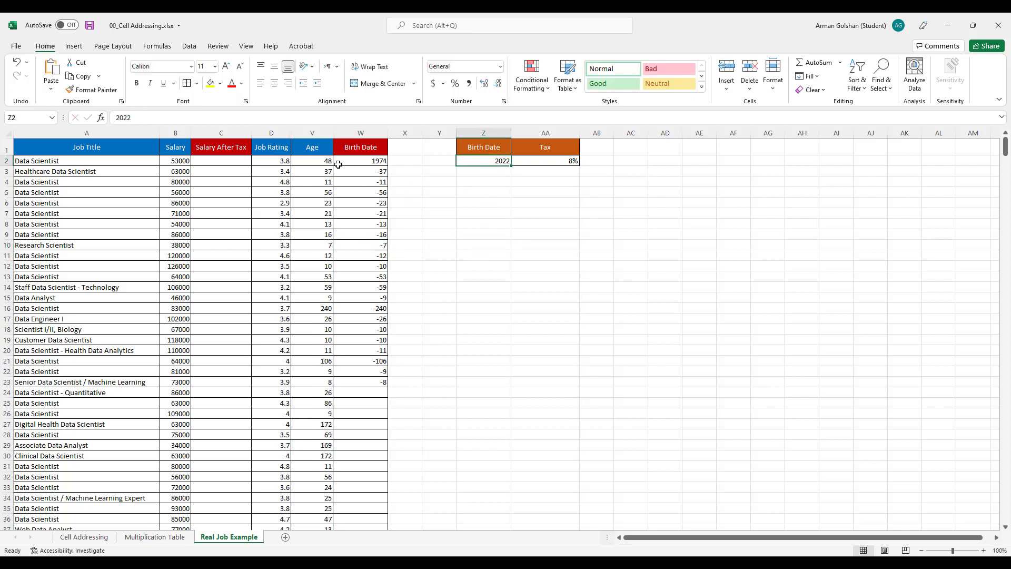
left_click(358, 161)
left_click(141, 117)
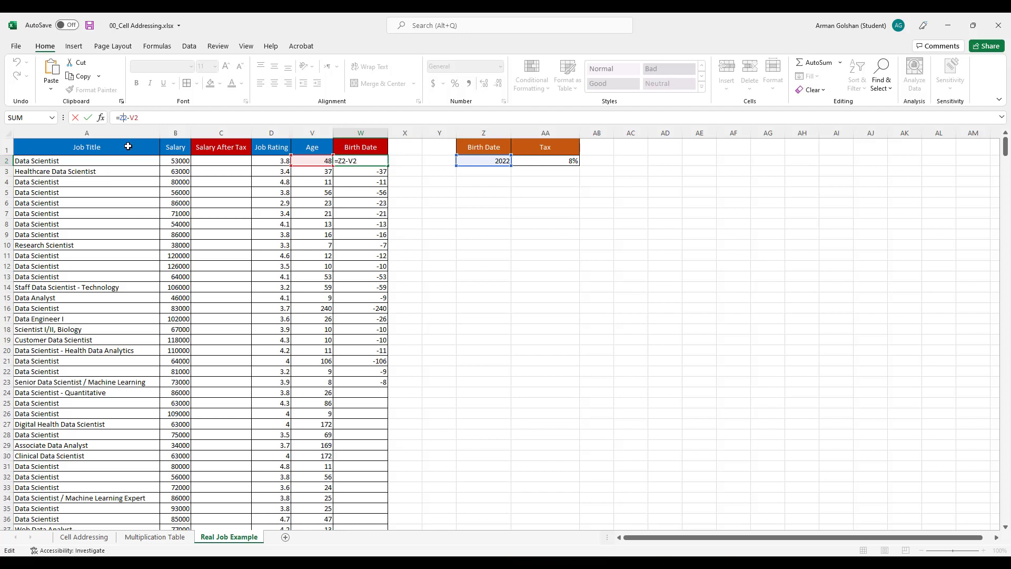
key("F4")
key("Return")
left_click(385, 163)
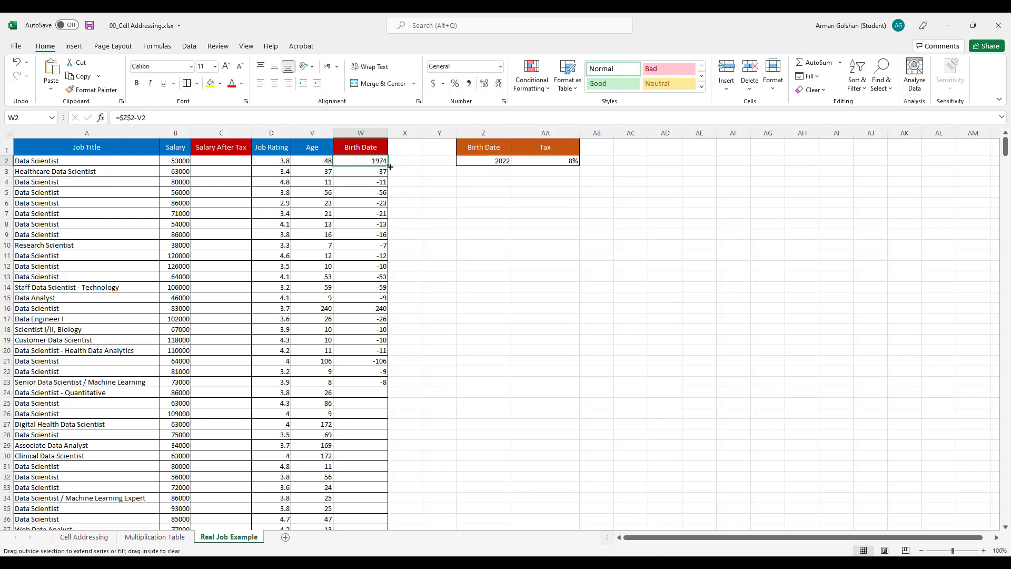
left_click_drag(390, 167, 389, 384)
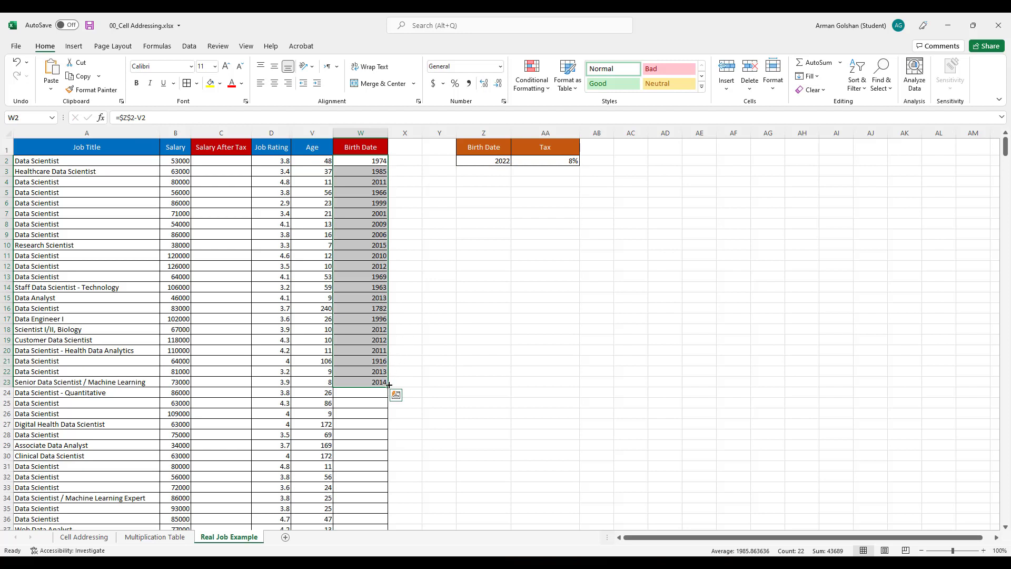
Step: Extend the Birth Date formula from W23 down to the last data row and check the filled column to its end
left_click_drag(388, 384, 394, 241)
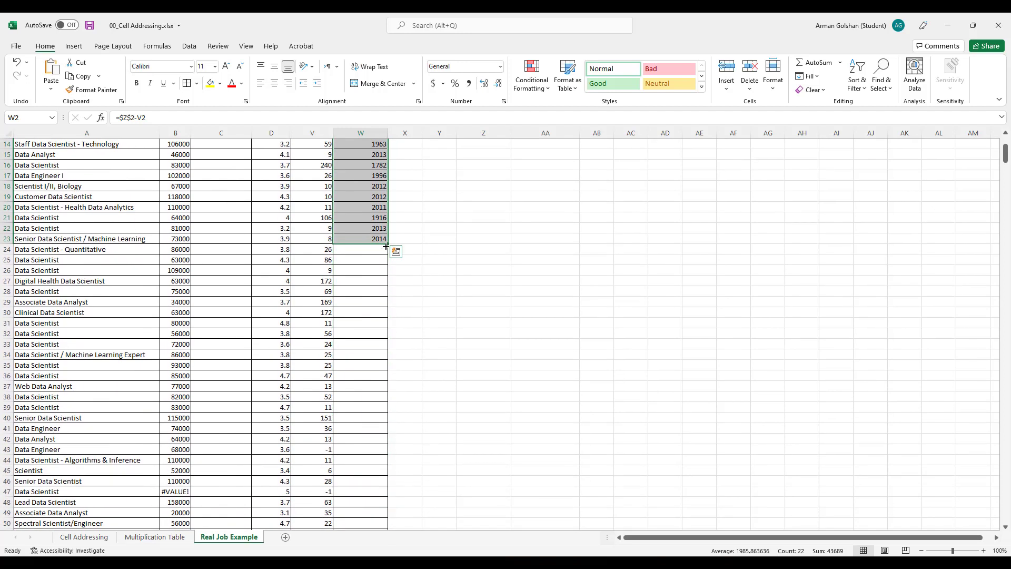
left_click(401, 240)
left_click(378, 241)
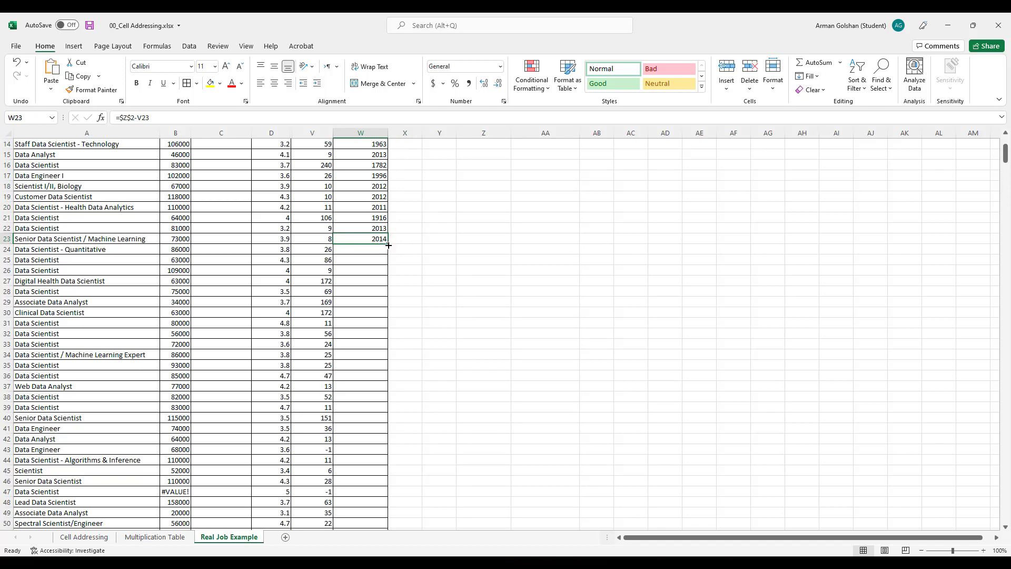
double_click(388, 245)
scroll(385, 380, "down", 11)
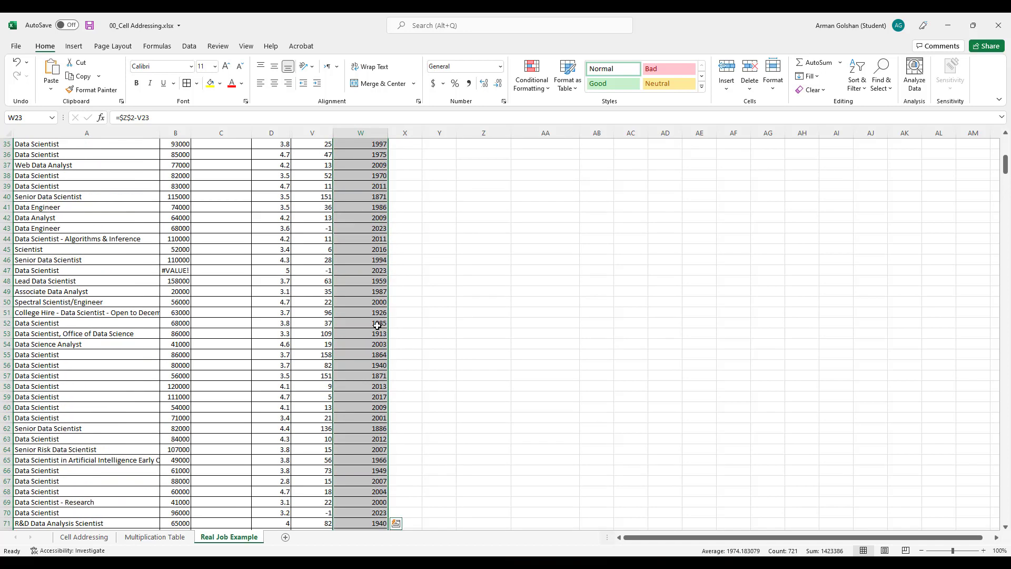
scroll(385, 380, "down", 9)
left_click(355, 459)
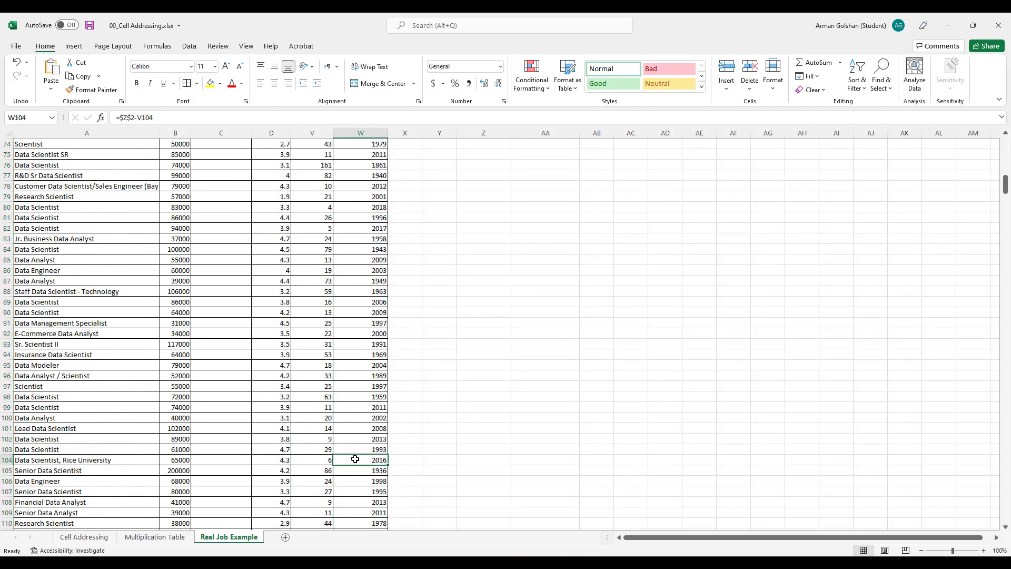
scroll(355, 459, "down", 10)
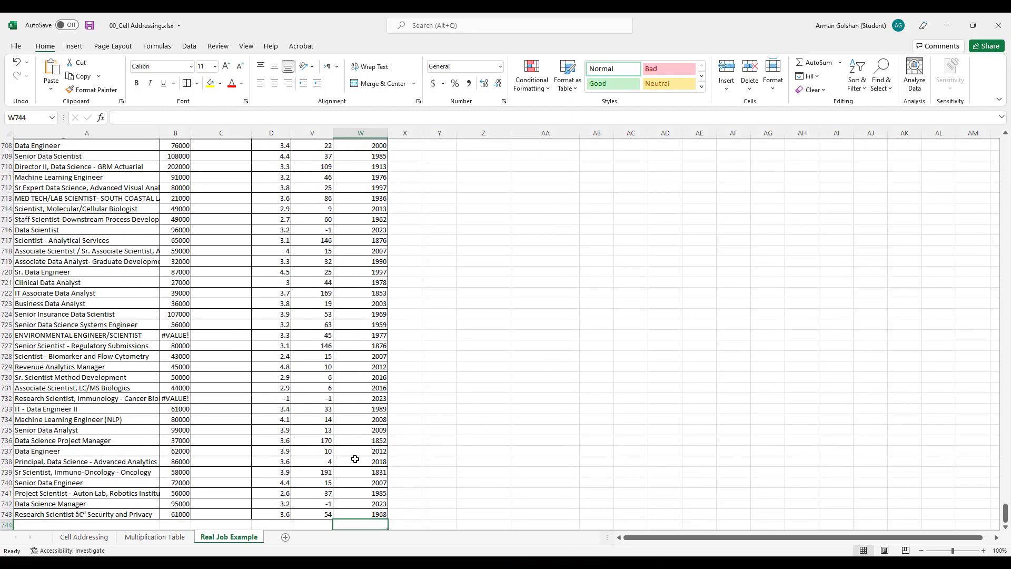
key("ctrl+Up")
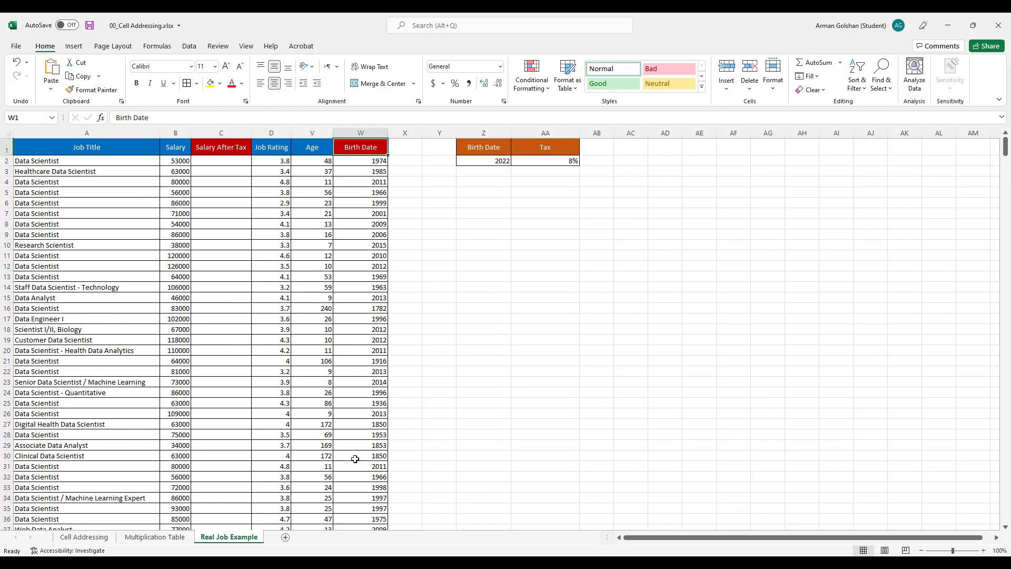
Step: Enter =B2*$AA$2 in C2 under Salary After Tax and fill it down the whole column
left_click(223, 161)
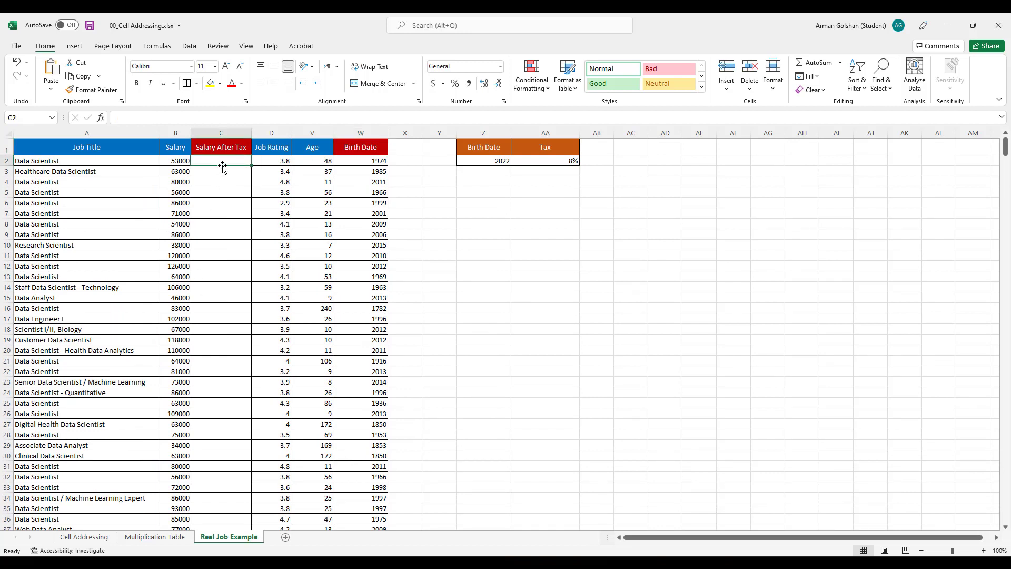
left_click(159, 119)
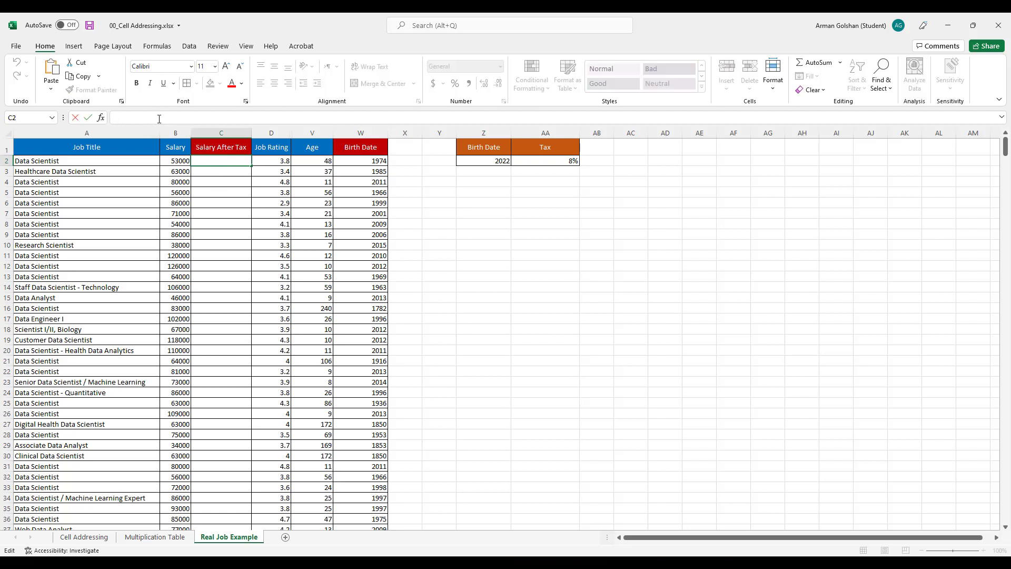
type("=")
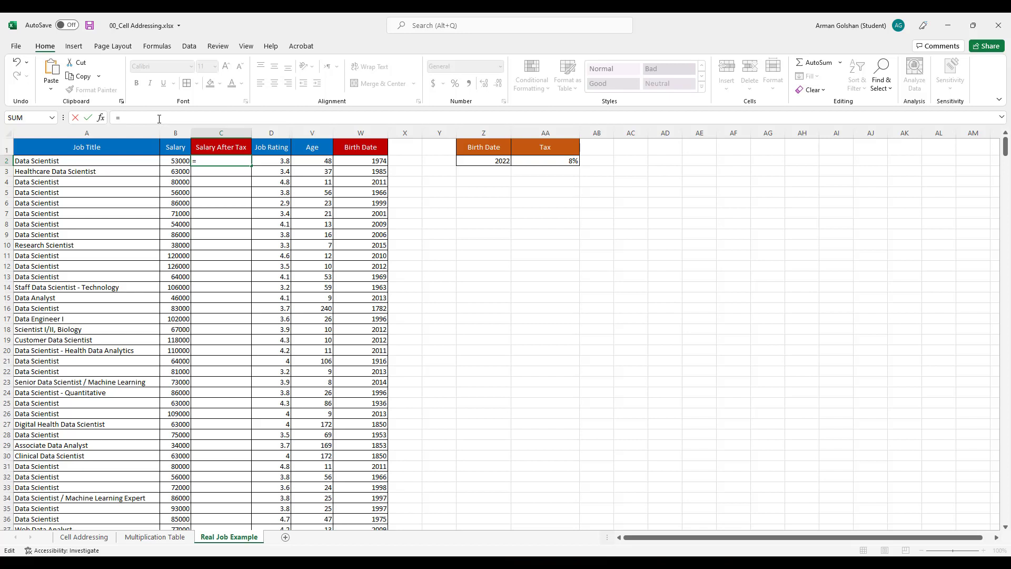
left_click(178, 162)
type("*")
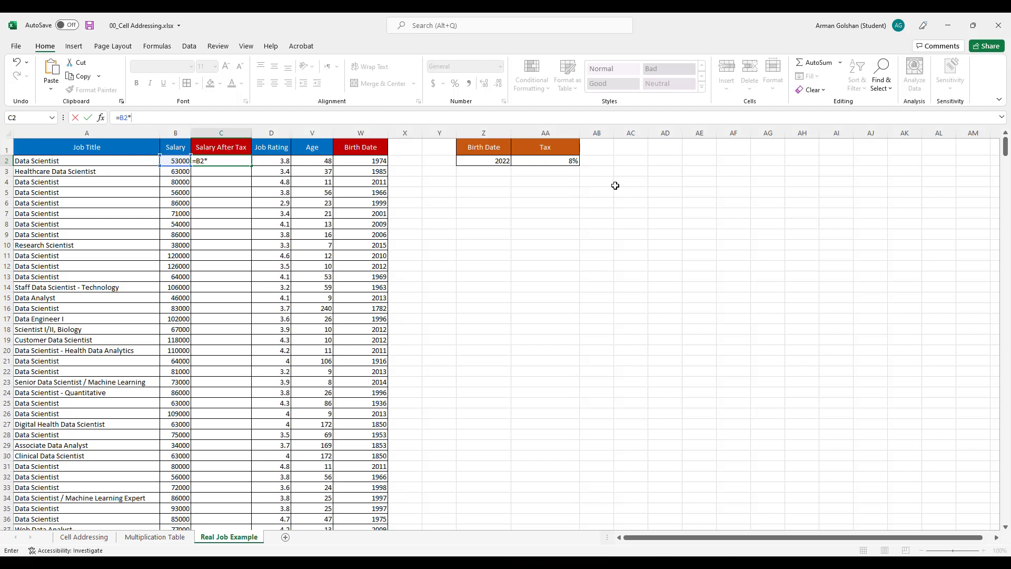
left_click(545, 163)
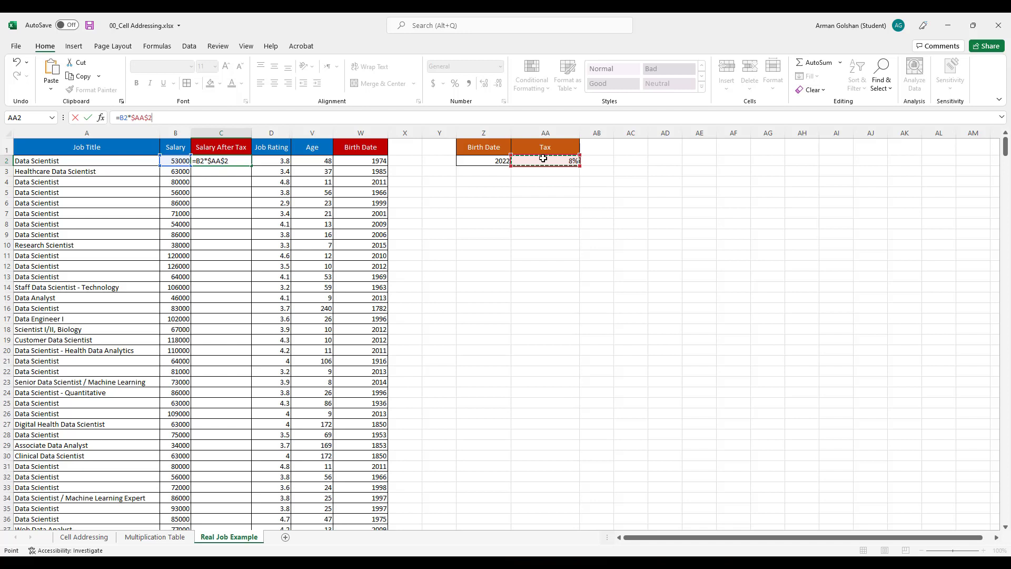
key("Return")
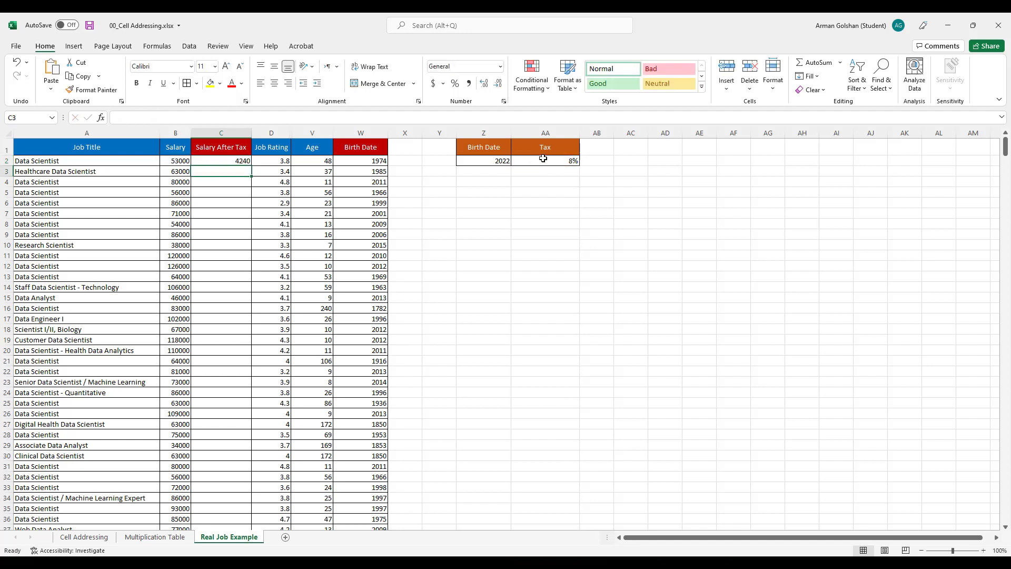
left_click(237, 160)
double_click(253, 166)
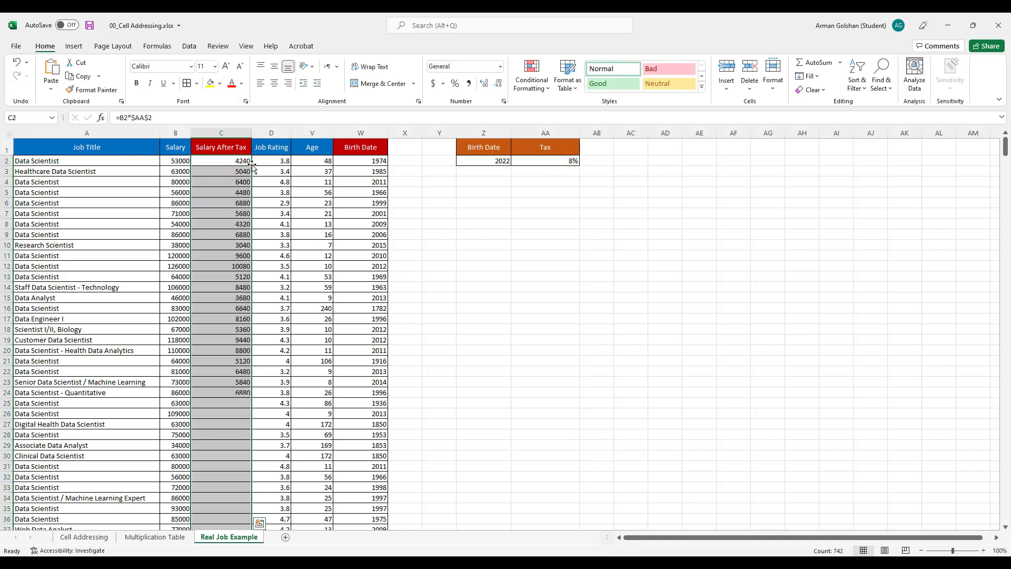
Step: Change the formula in C2 to =B2-(B2*$AA$2) so the tax is subtracted from the salary
left_click(214, 162)
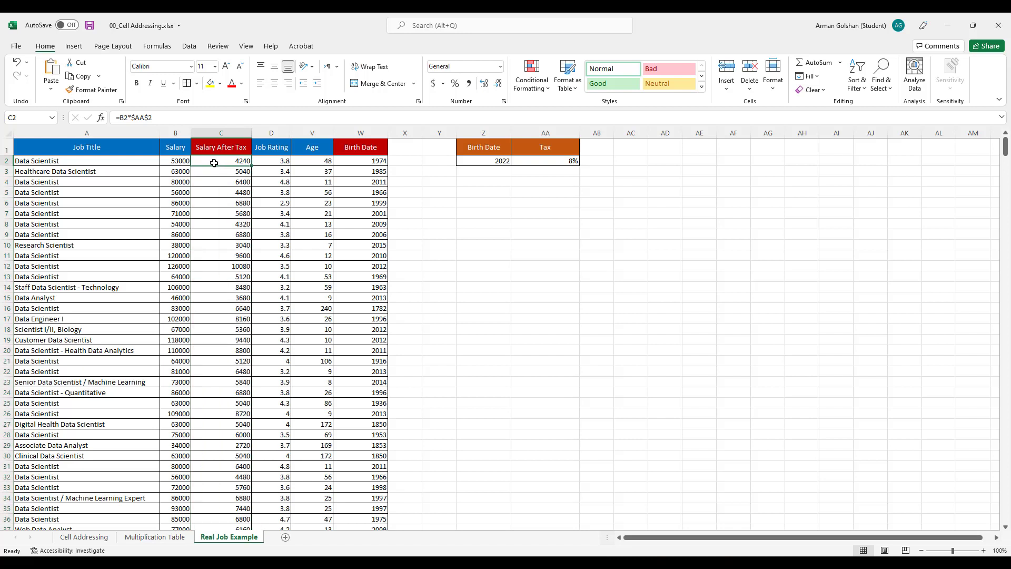
left_click(174, 160)
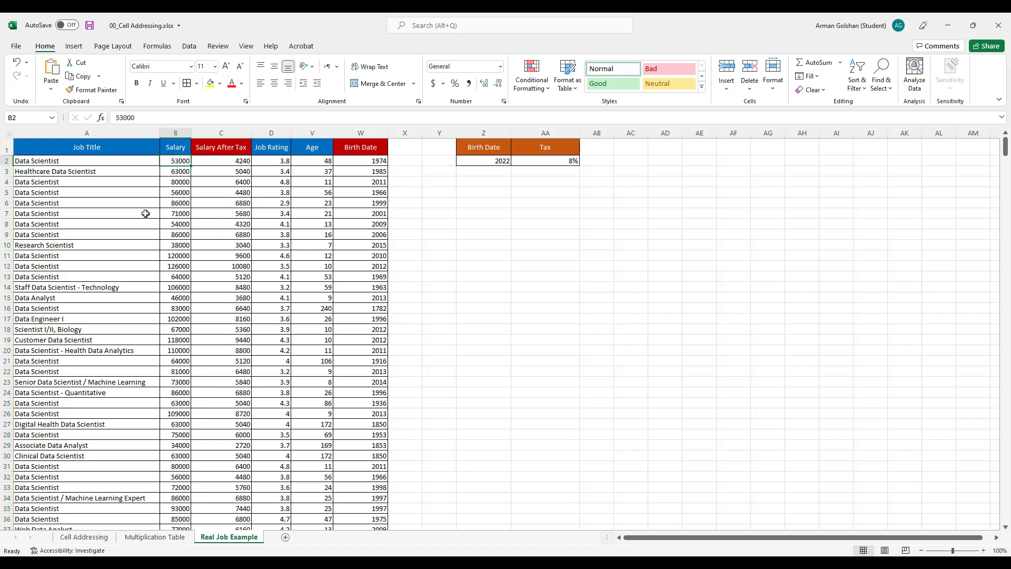
left_click(221, 160)
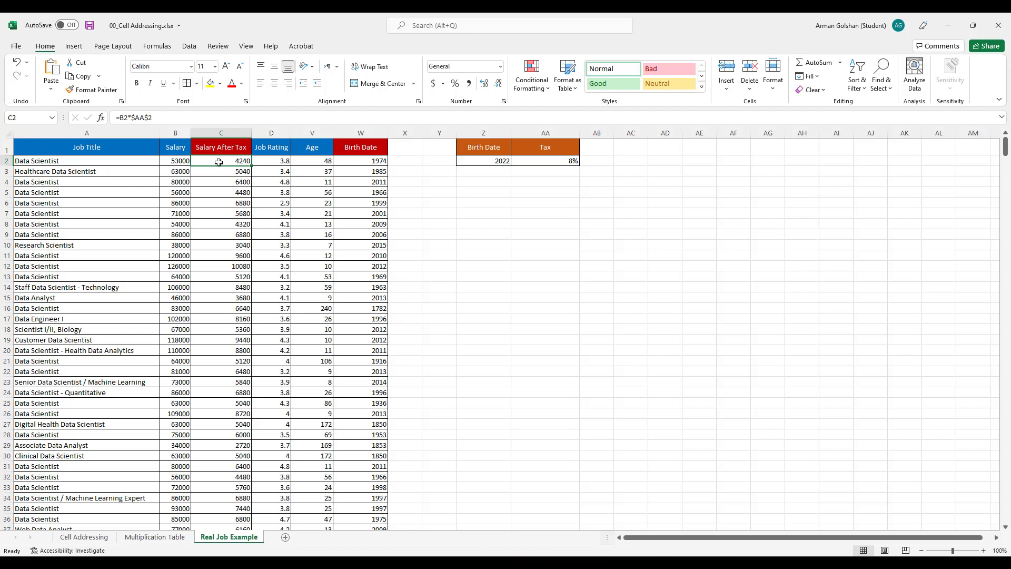
left_click(122, 120)
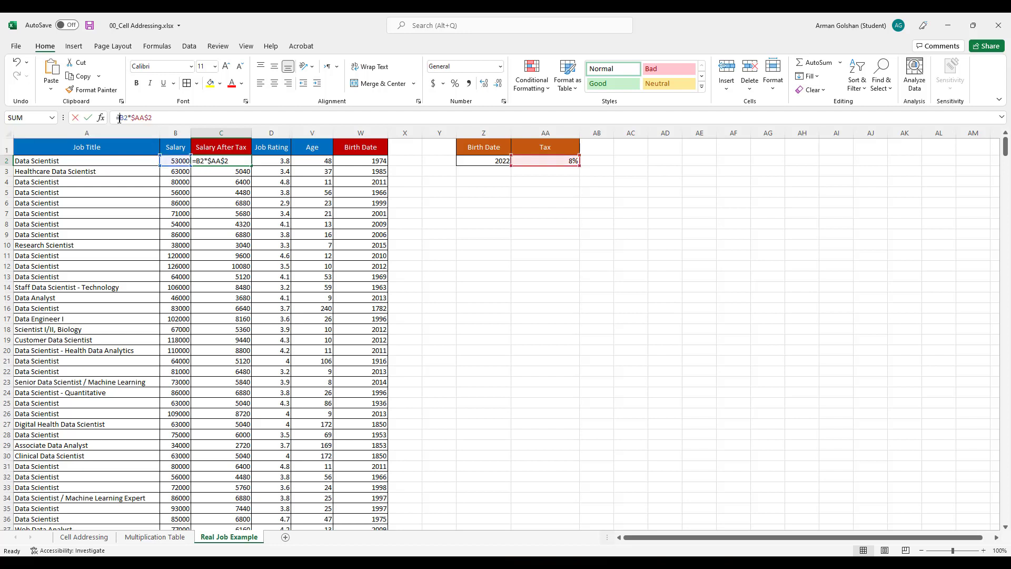
left_click(174, 161)
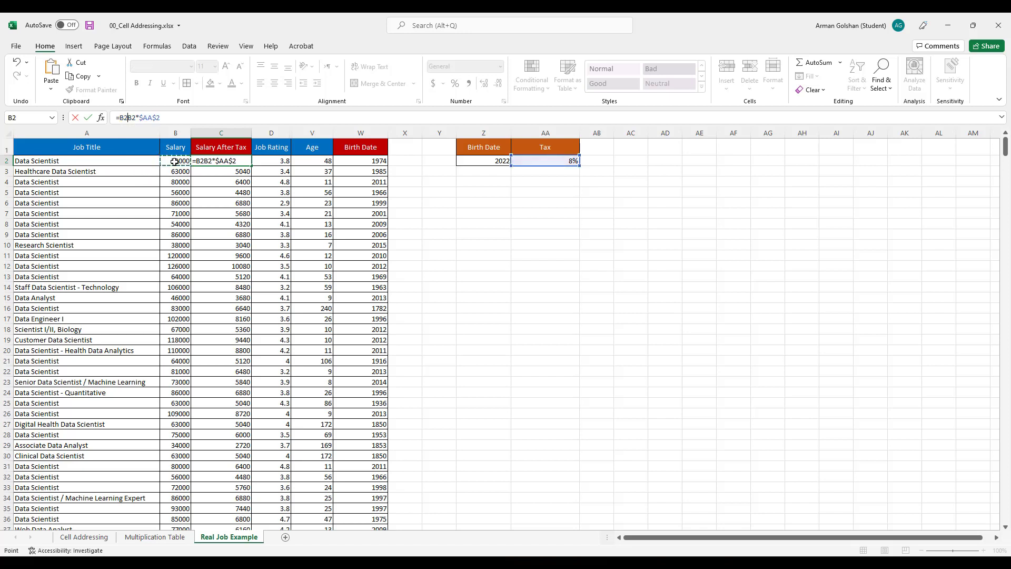
type("-")
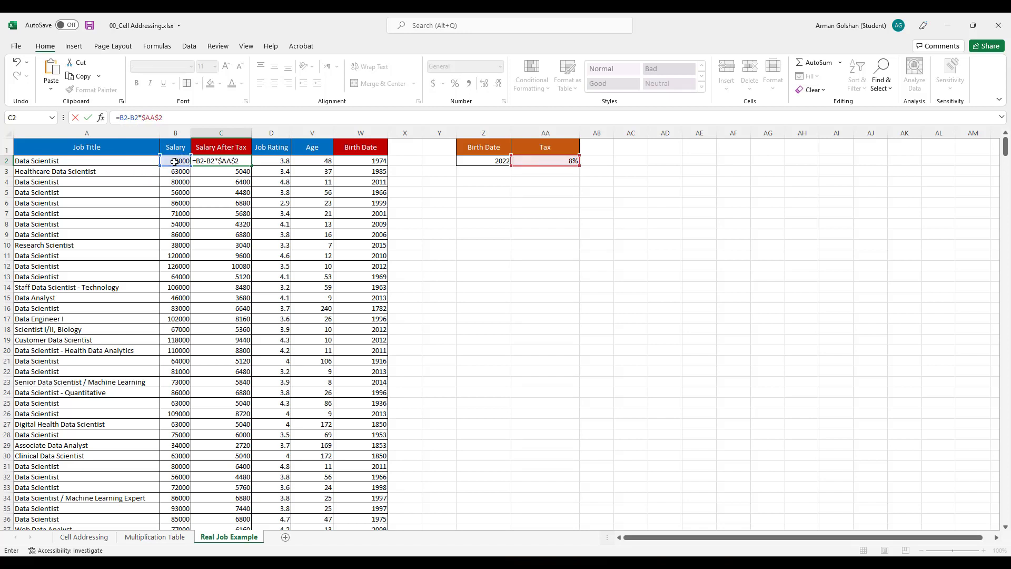
type("(")
left_click(164, 117)
key("Return")
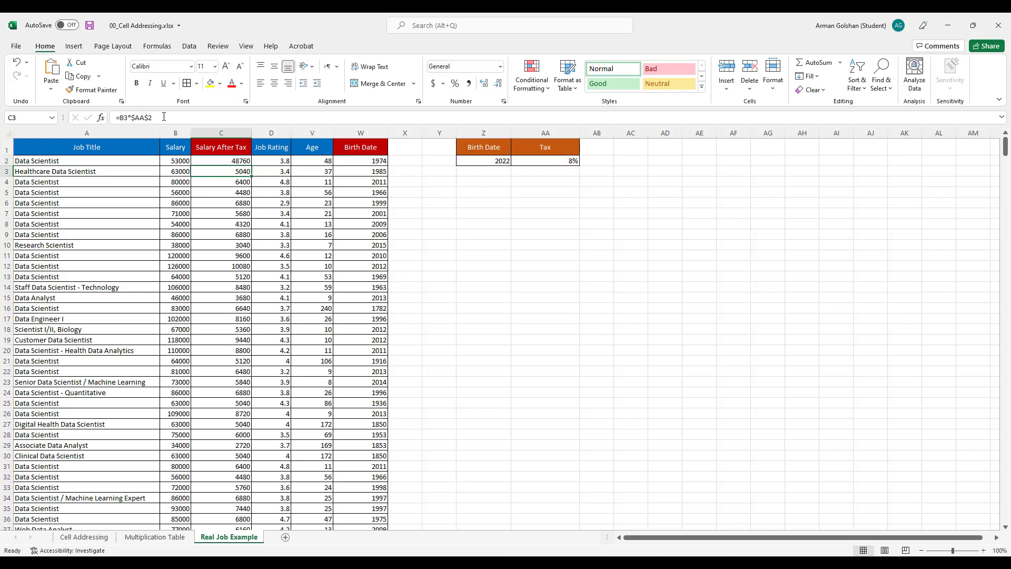
Step: Fill the corrected after-tax formula from C2 down the entire Salary After Tax column
left_click(216, 161)
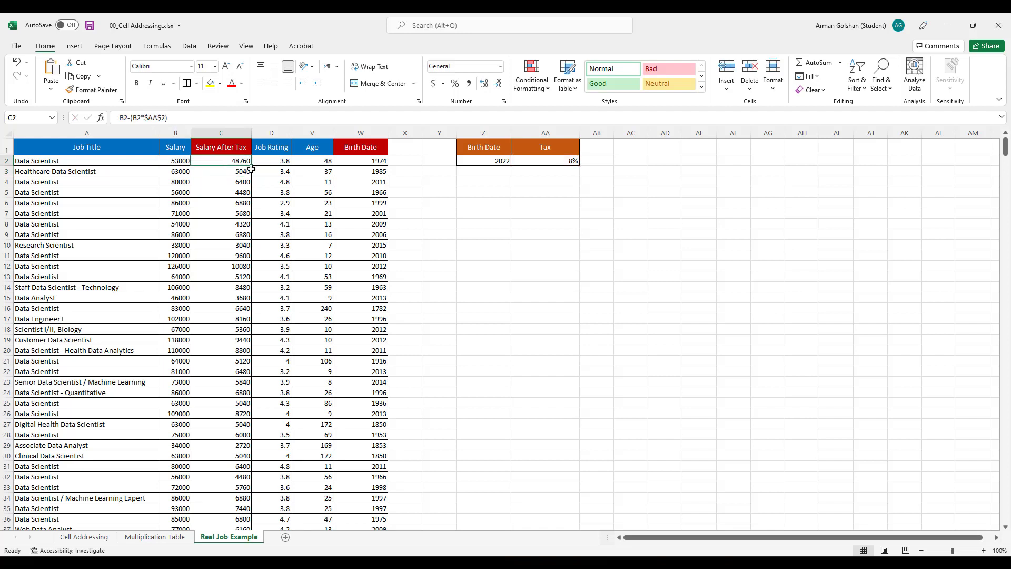
double_click(253, 167)
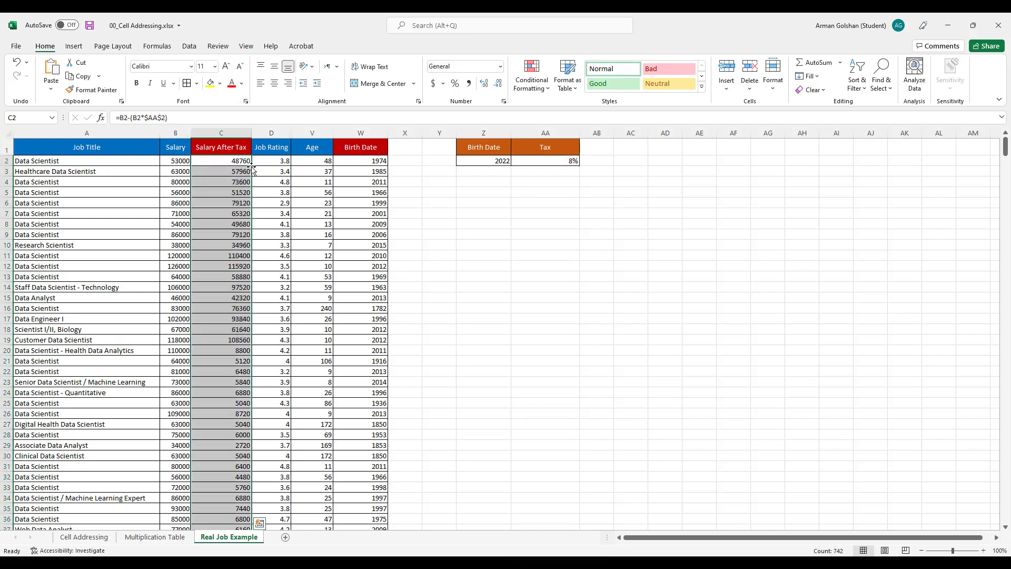
left_click(220, 161)
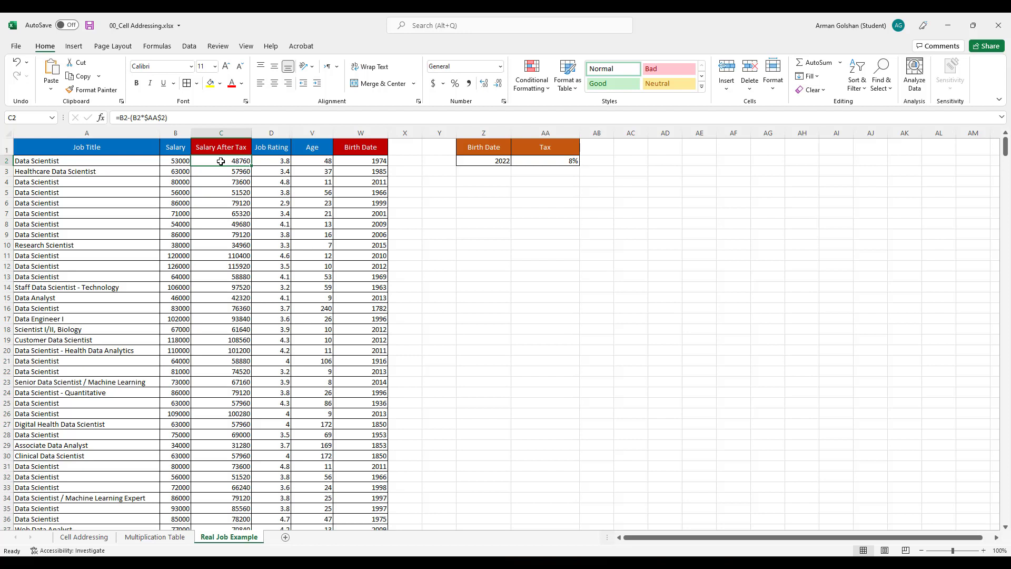